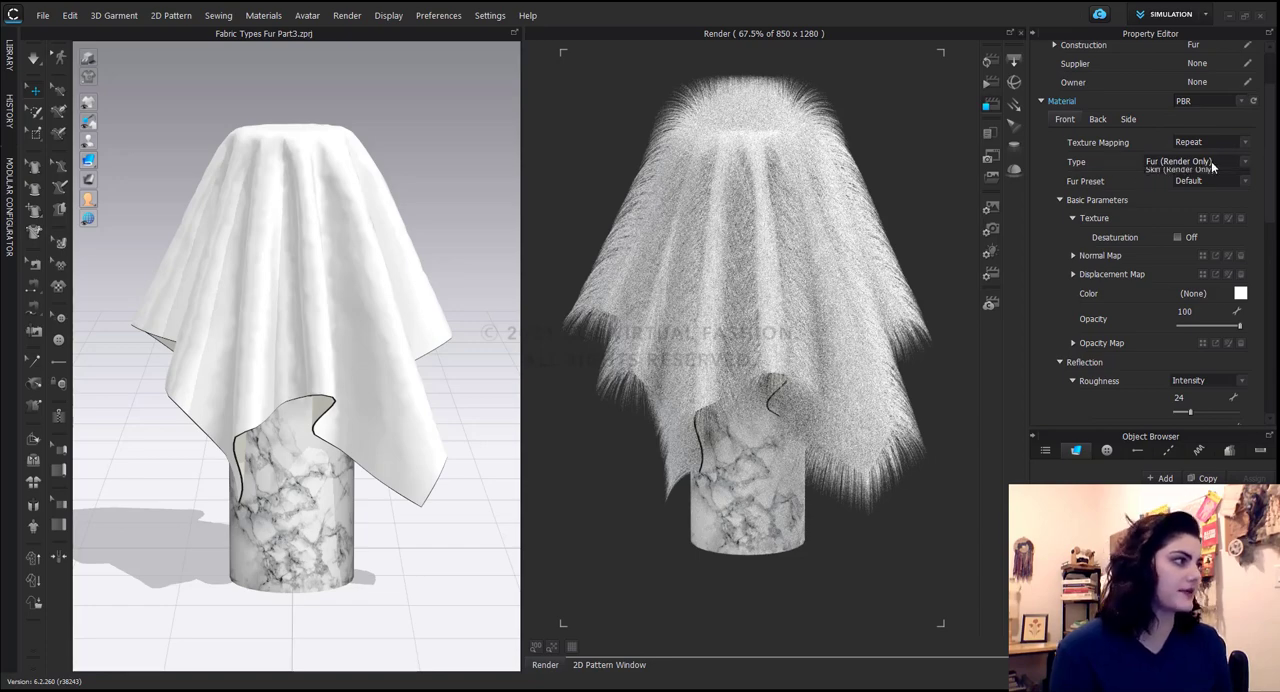
Set the fabric's front material type to Fur (Render Only) and check the available fur presets.
left_click(1200, 162)
left_click(1214, 175)
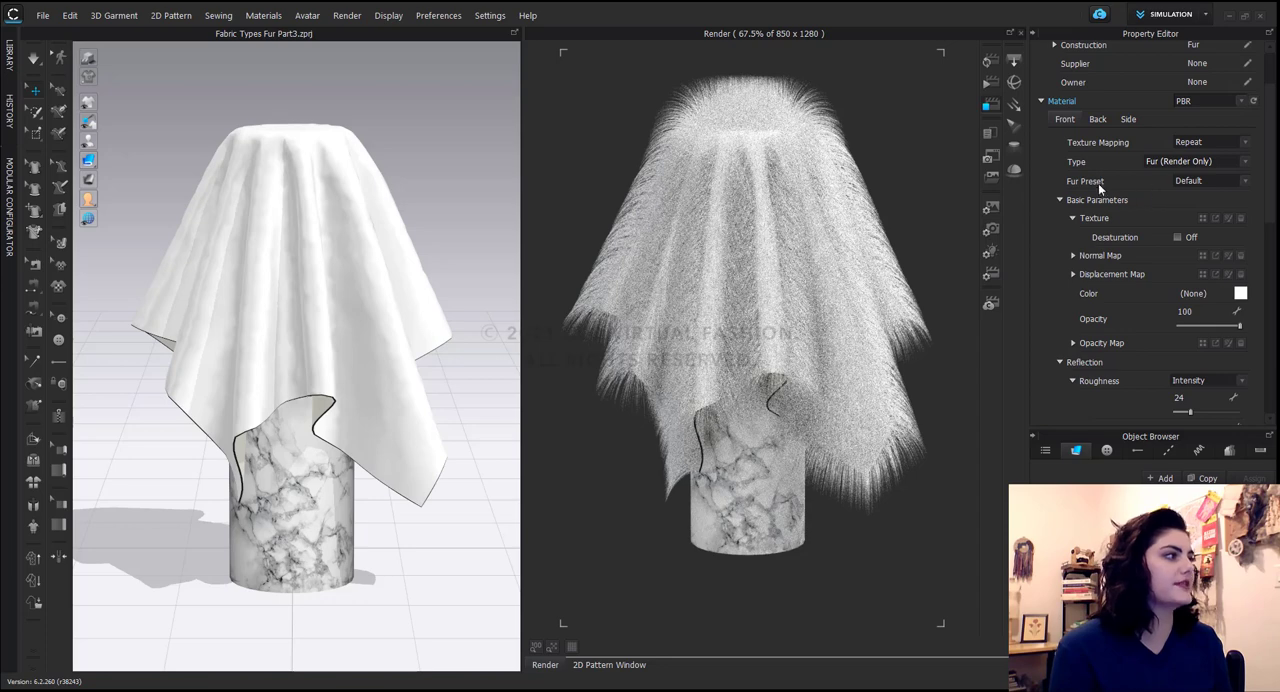
left_click(1246, 183)
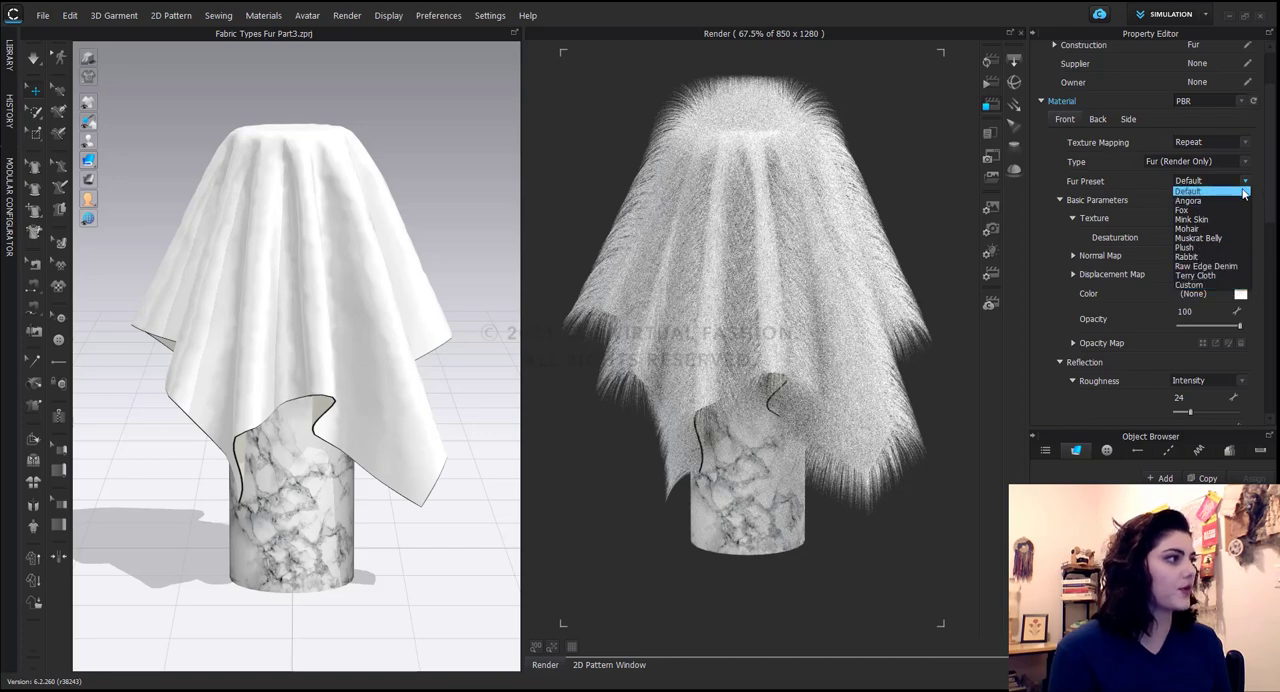
left_click(1136, 178)
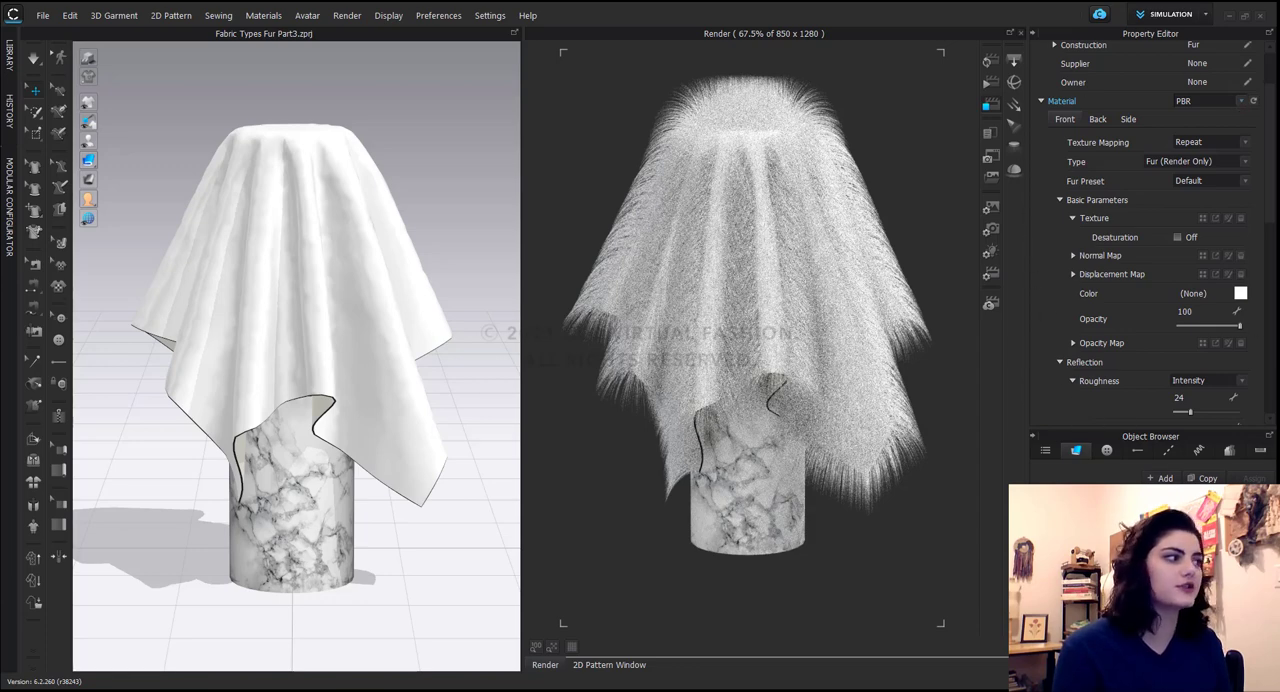
Switch the render engine to CPU in the render properties.
left_click(990, 279)
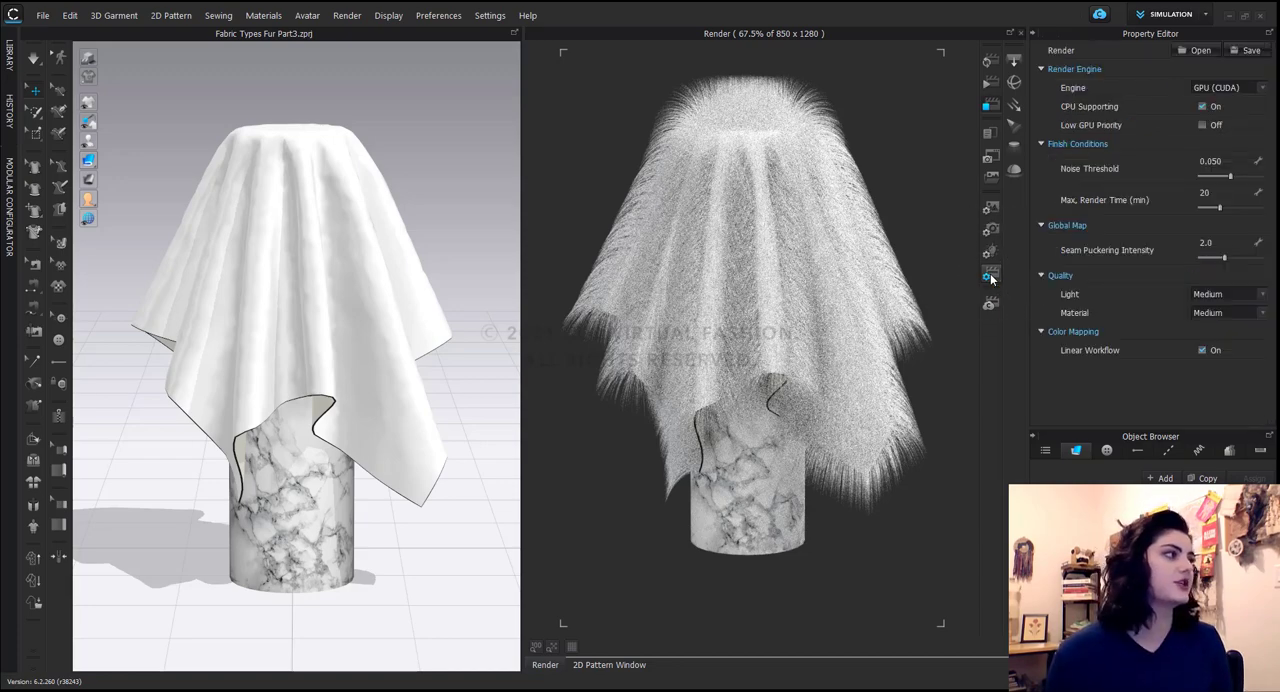
left_click(1262, 88)
left_click(1205, 97)
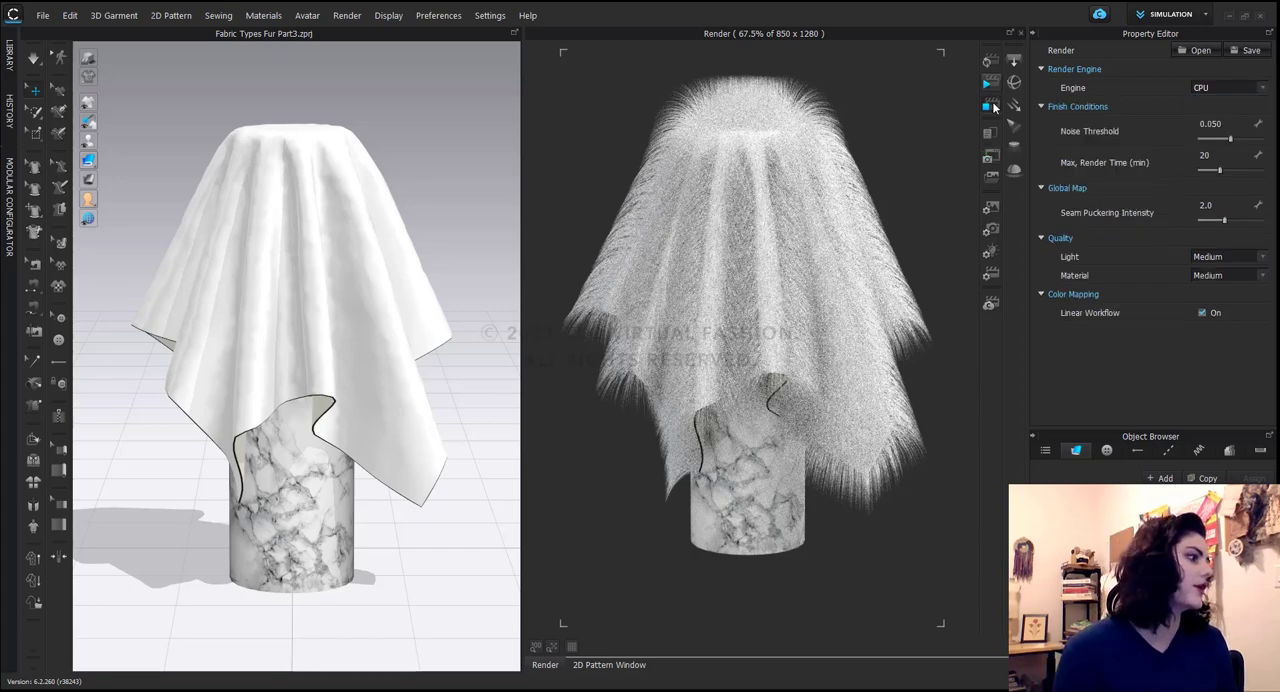
Return to the fur fabric's material properties and apply the Mink Skin fur preset.
left_click(1100, 502)
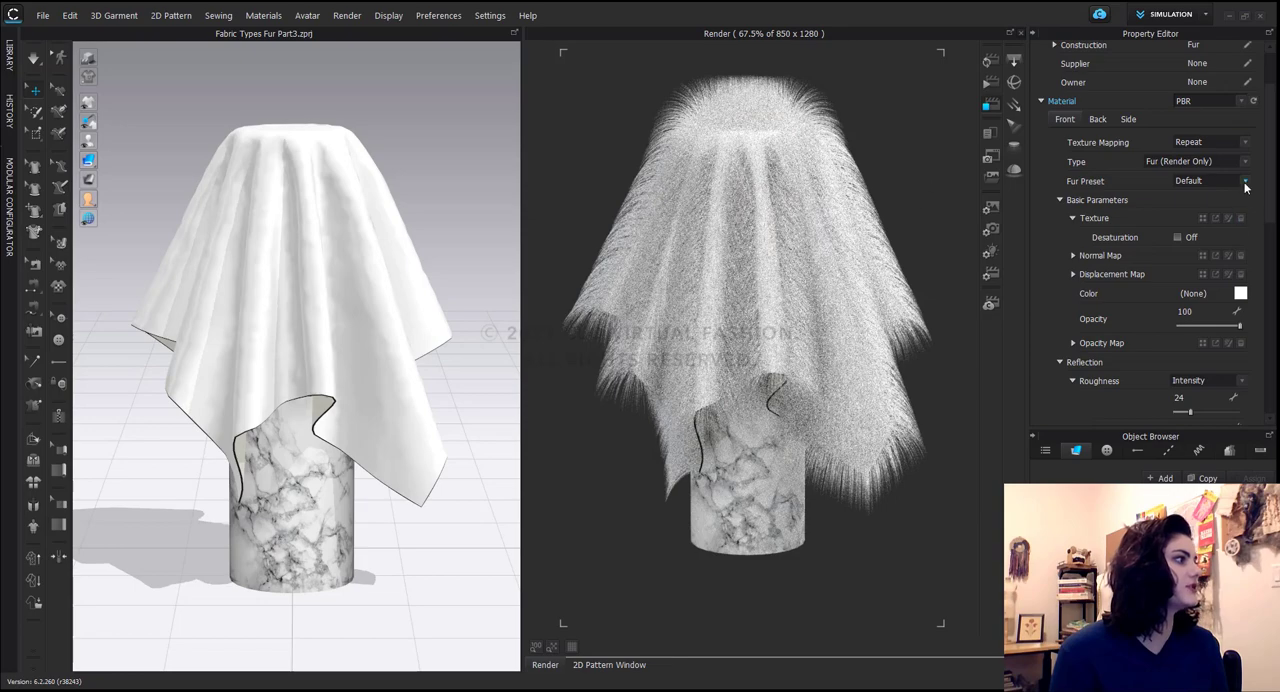
left_click(1245, 181)
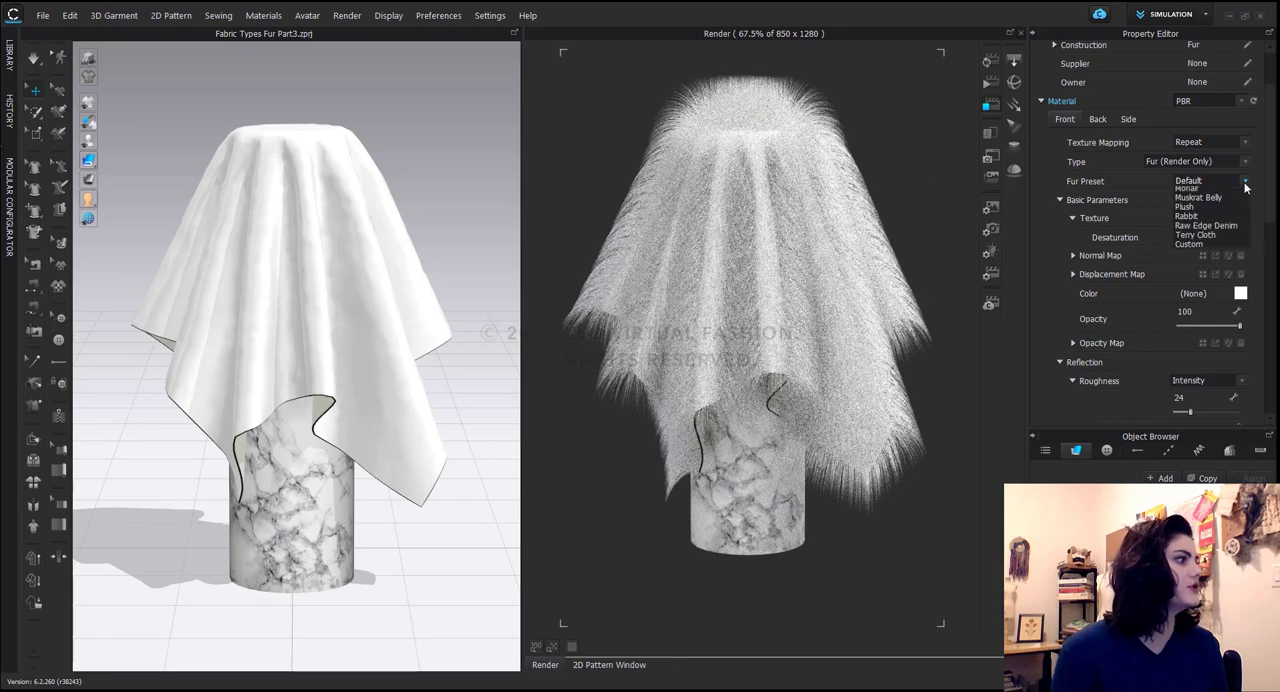
left_click(1220, 220)
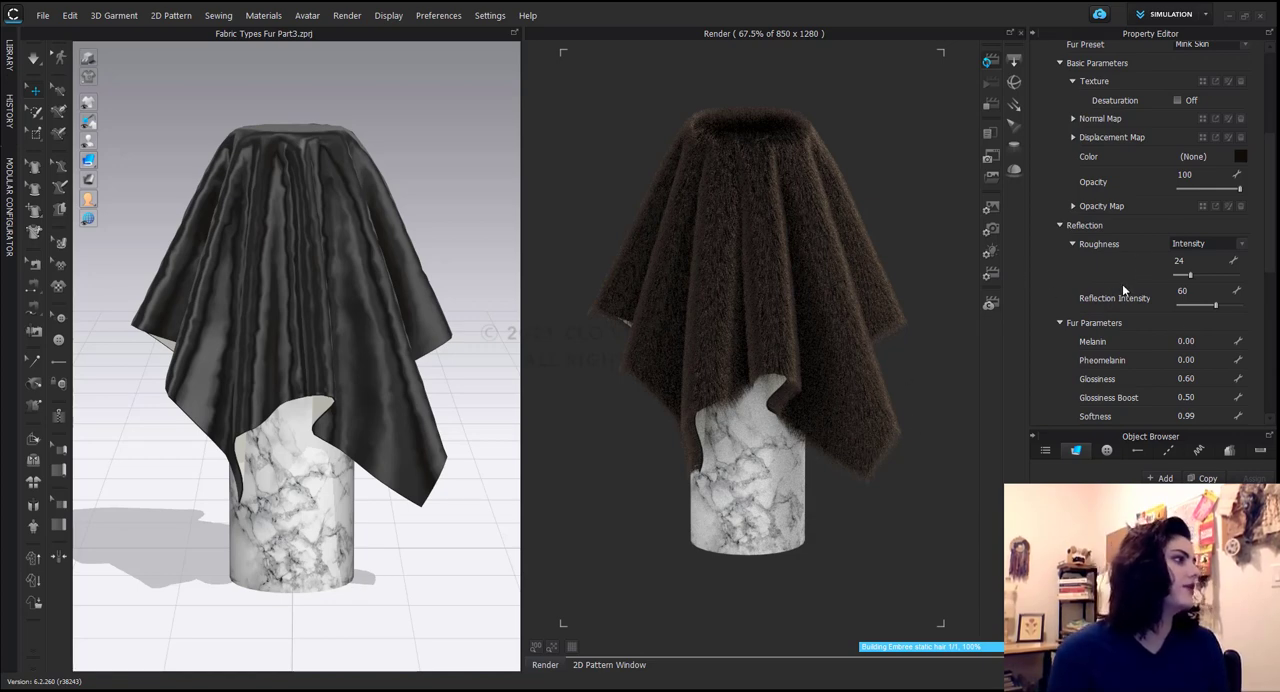
Change the base color of the Mink Skin fur to white.
scroll(1122, 284, "down", 3)
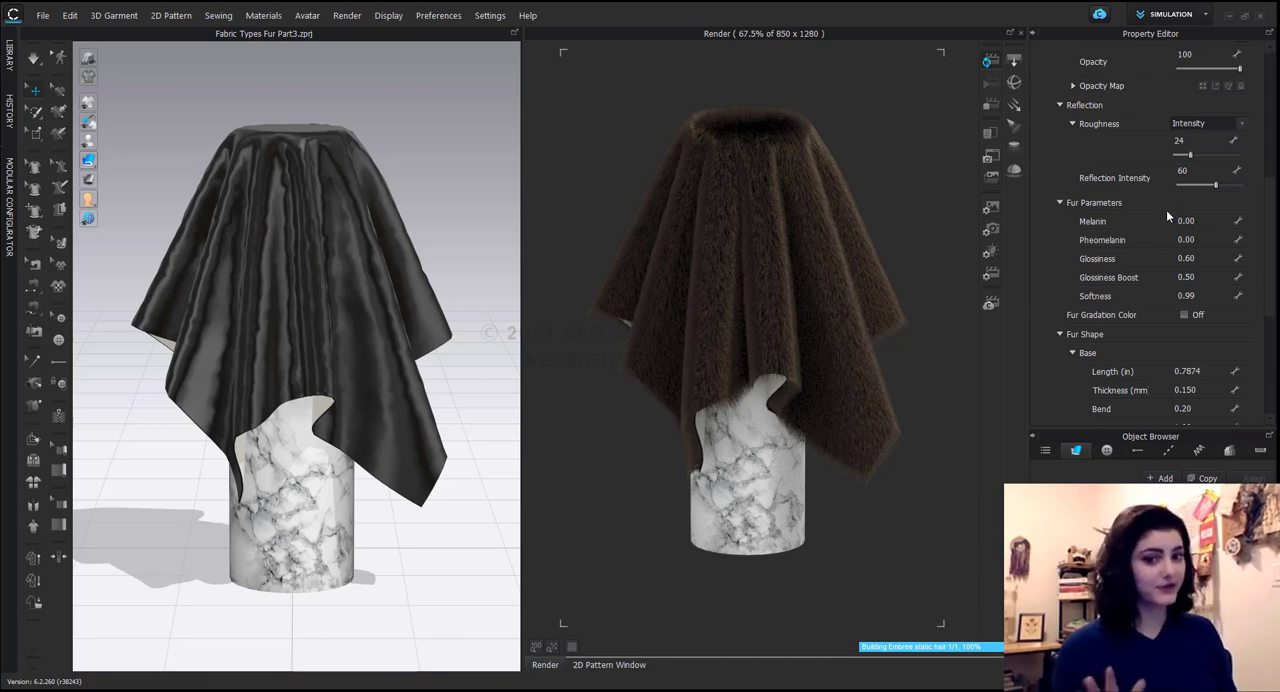
scroll(1084, 217, "up", 2)
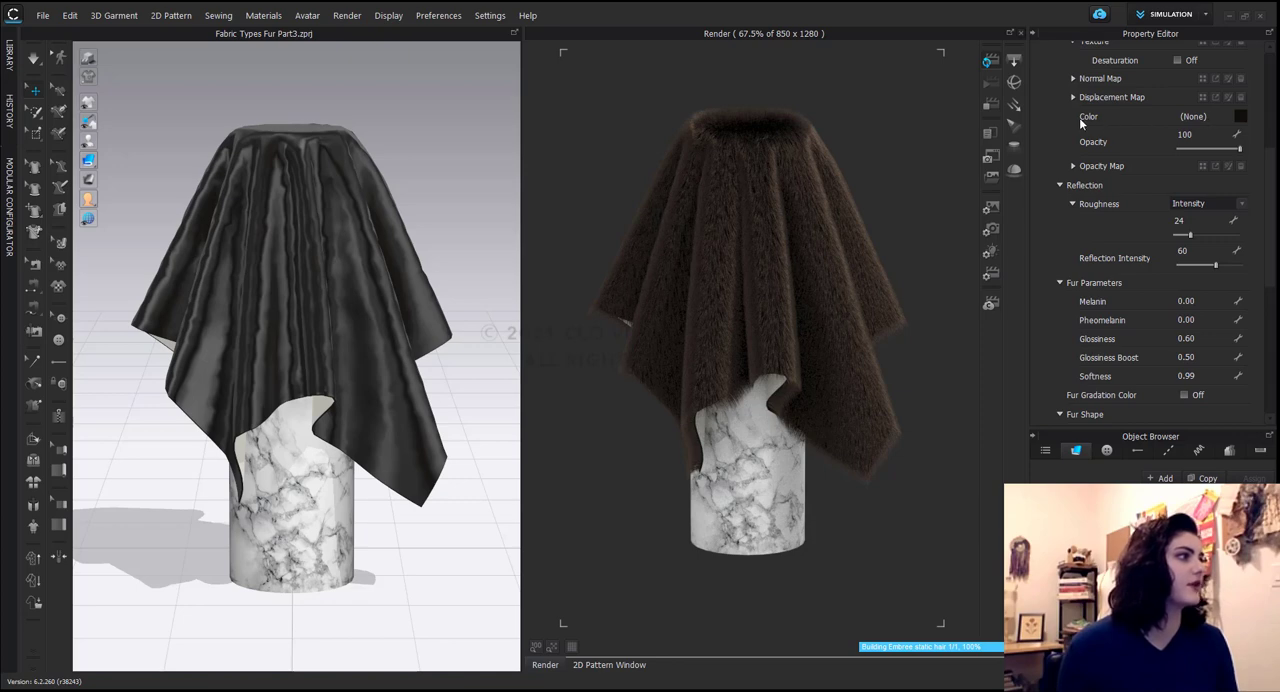
scroll(1210, 130, "up", 3)
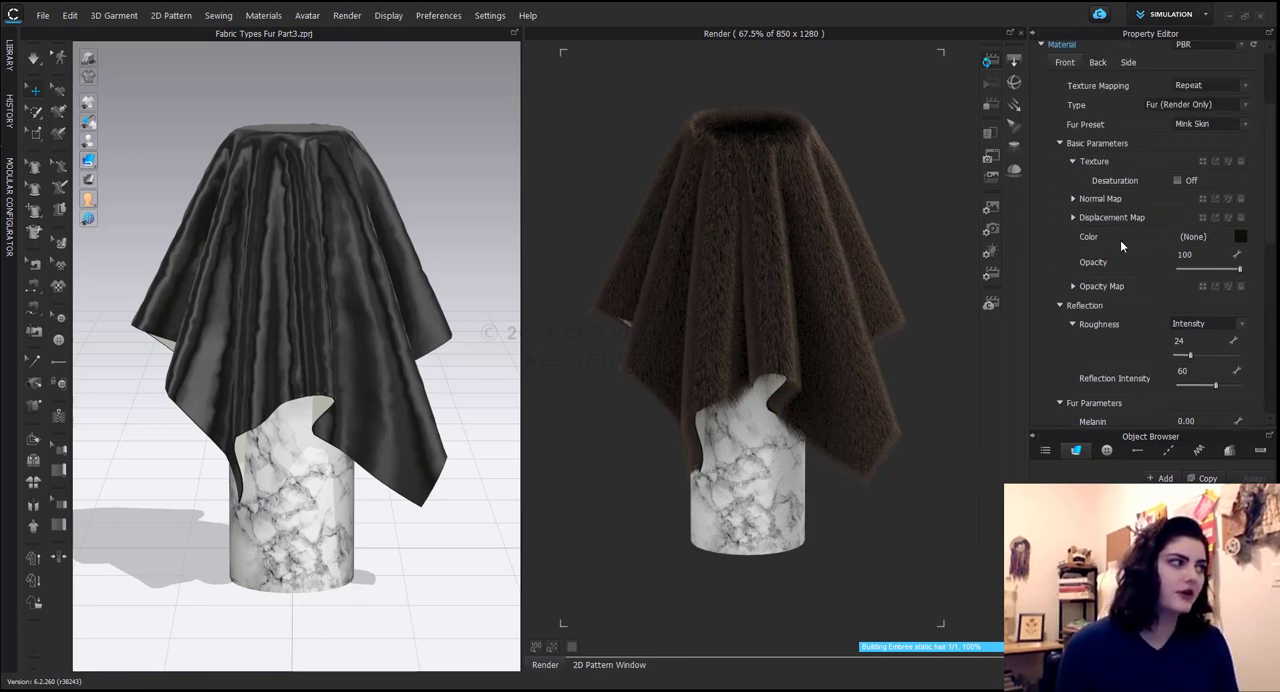
key("ctrl")
left_click(1240, 238)
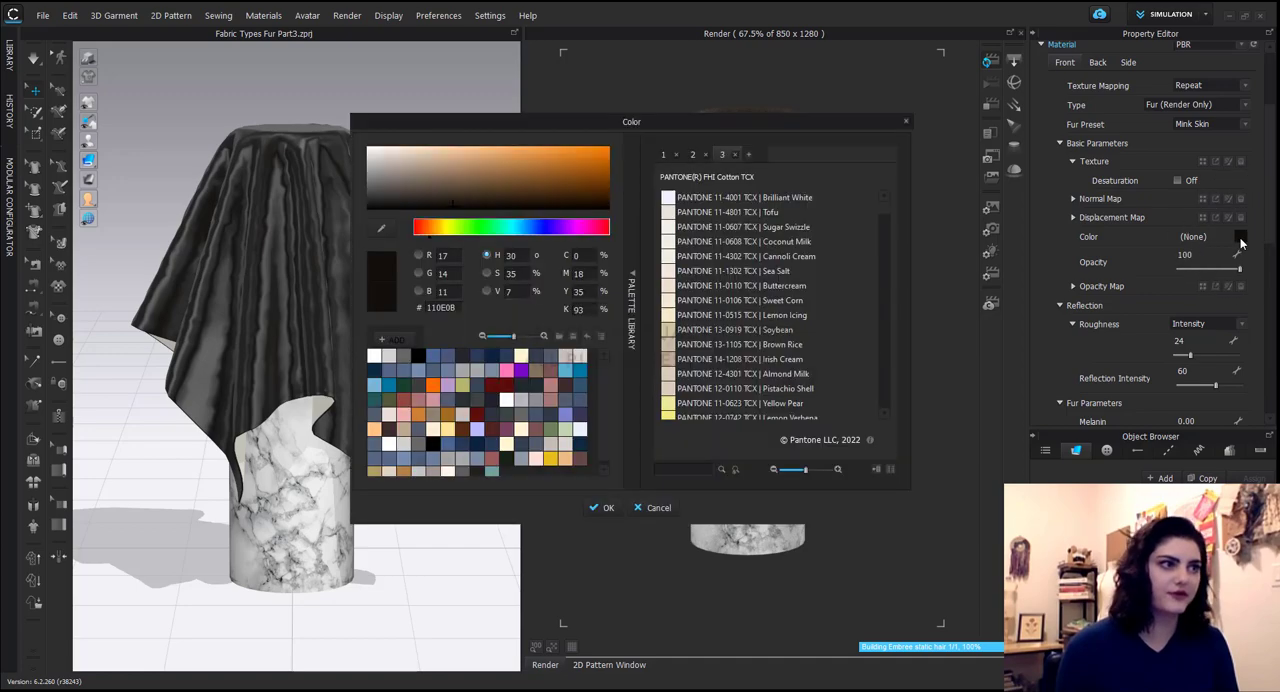
left_click_drag(453, 204, 356, 133)
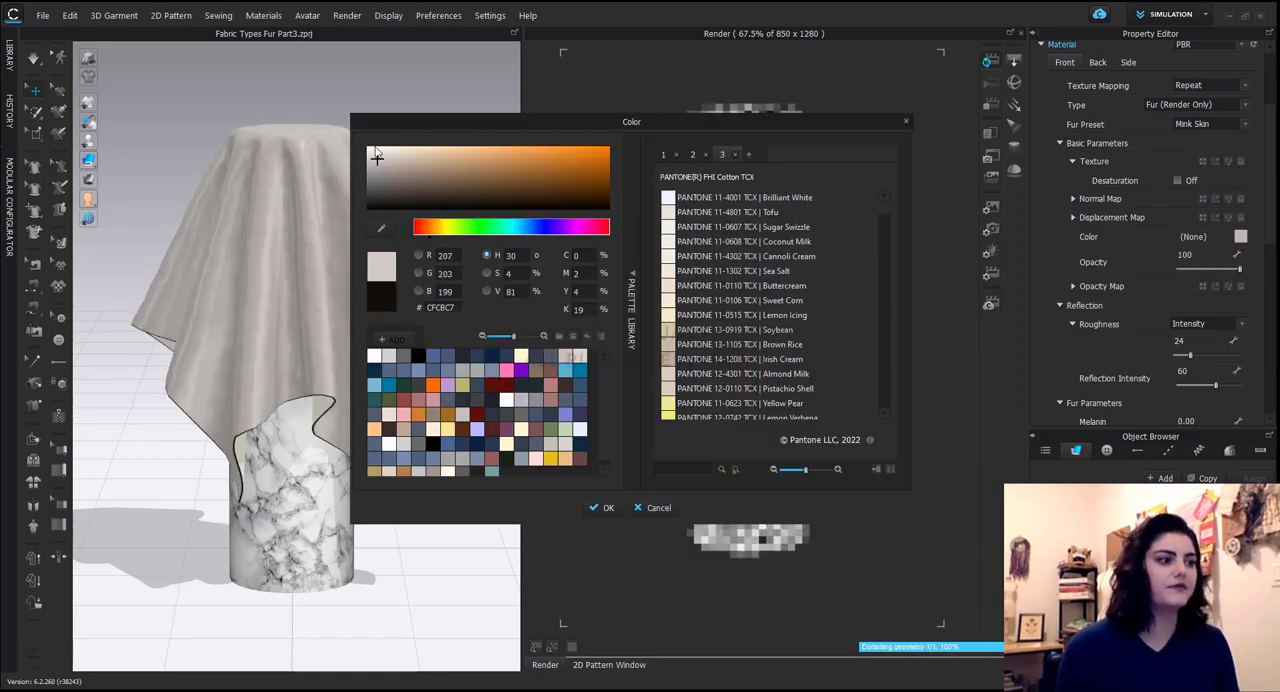
left_click(600, 508)
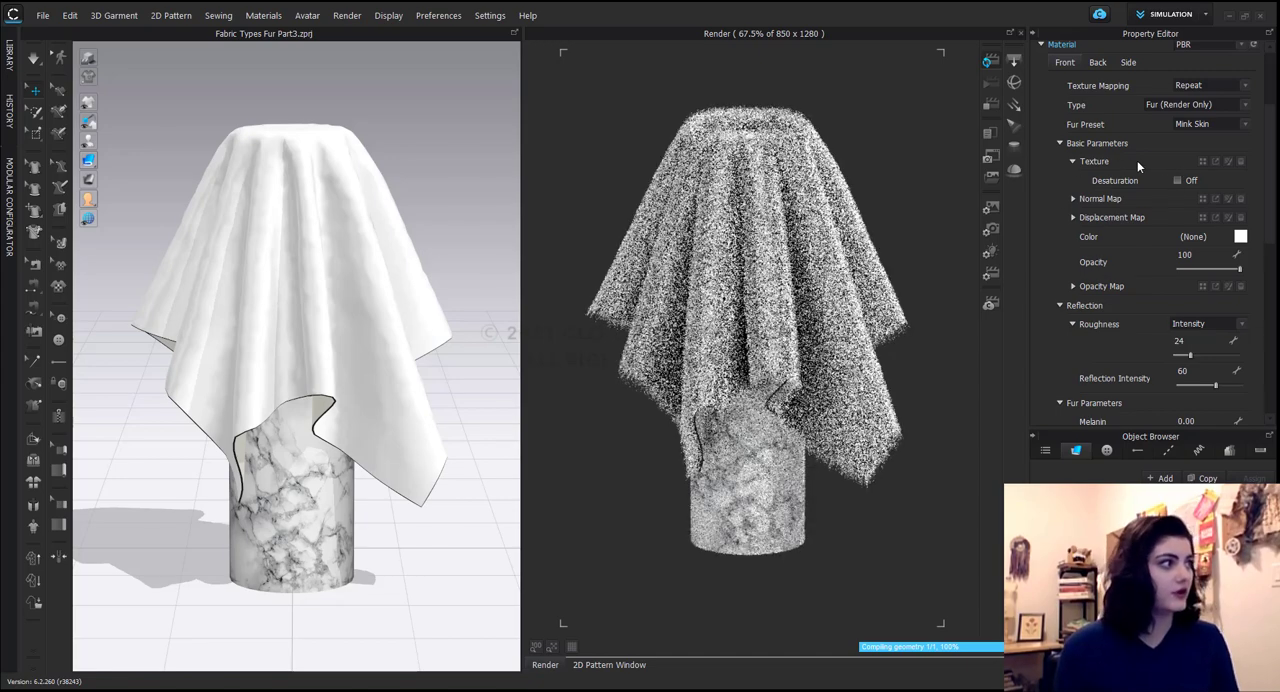
Load the Fur Gradient Texture 1 image as the fur material's texture.
key("ctrl")
key("ctrl")
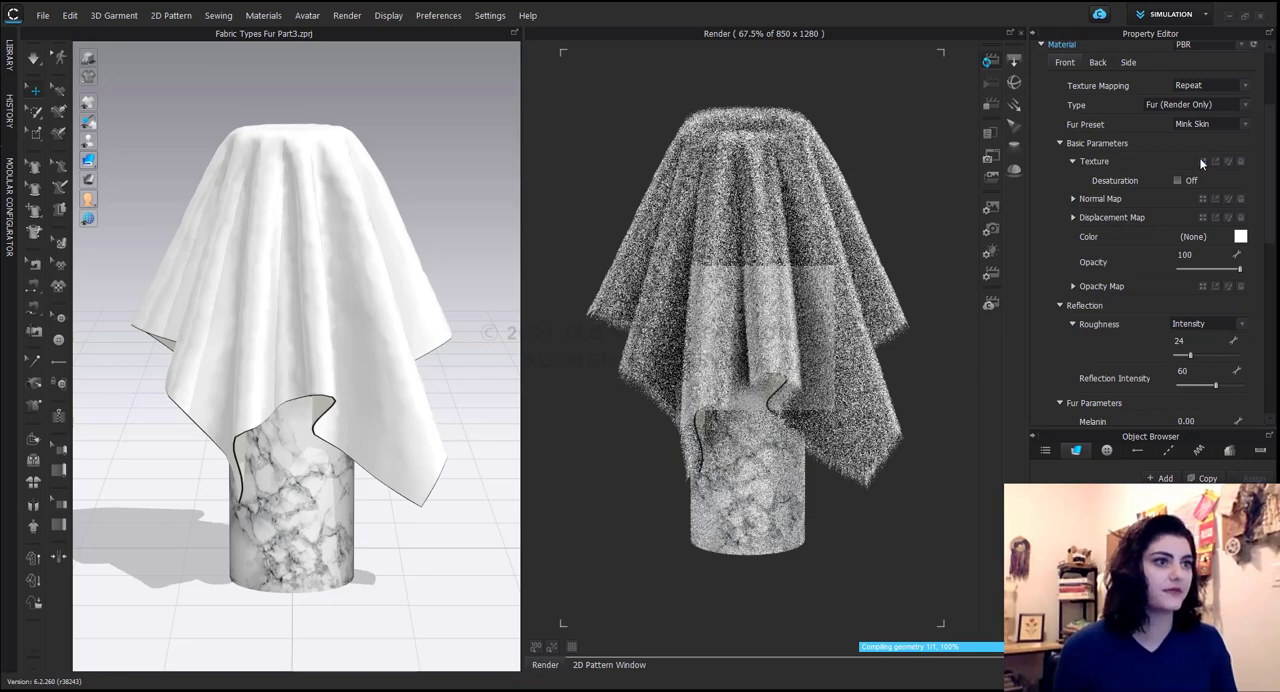
left_click(1202, 163)
left_click(303, 245)
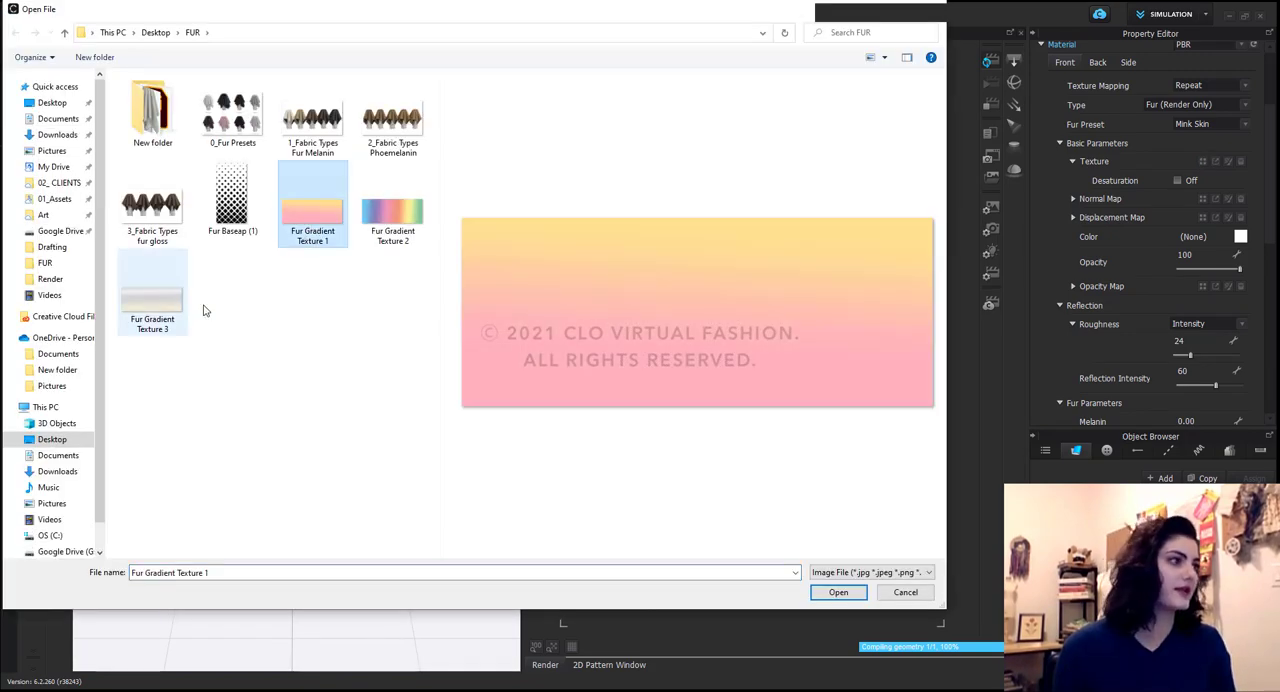
left_click(838, 592)
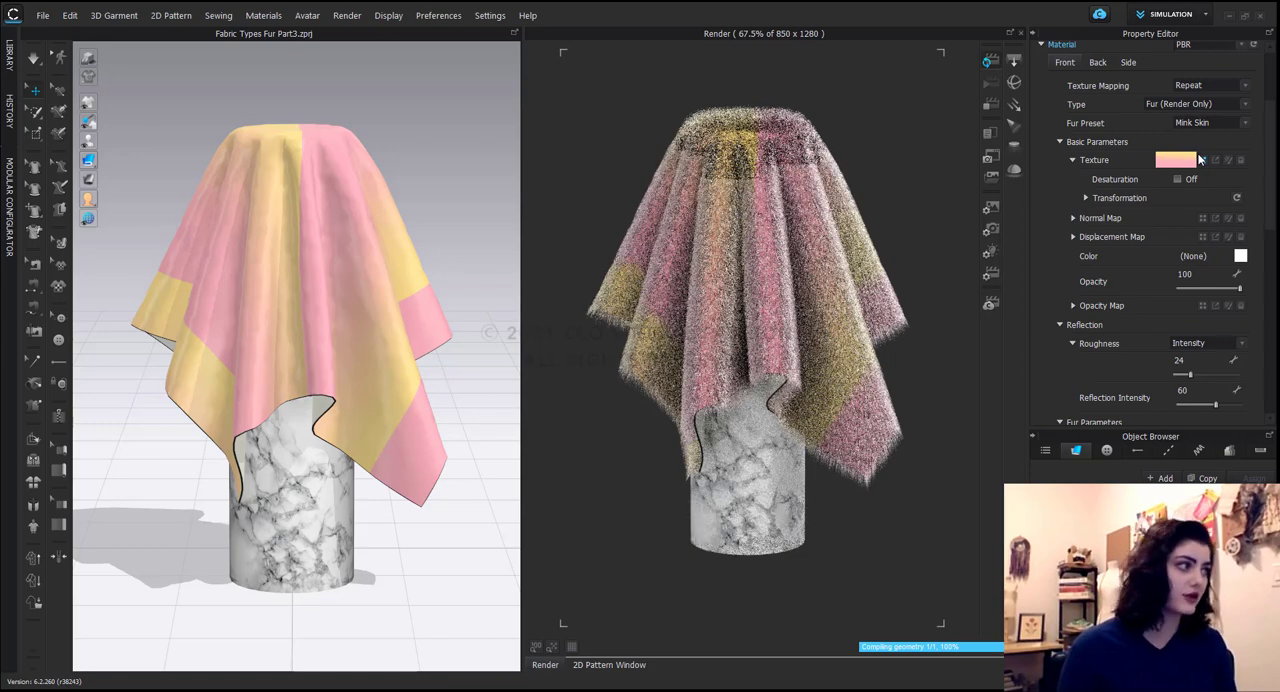
Tint the textured fur by setting the material color to a muted pink.
left_click(1240, 257)
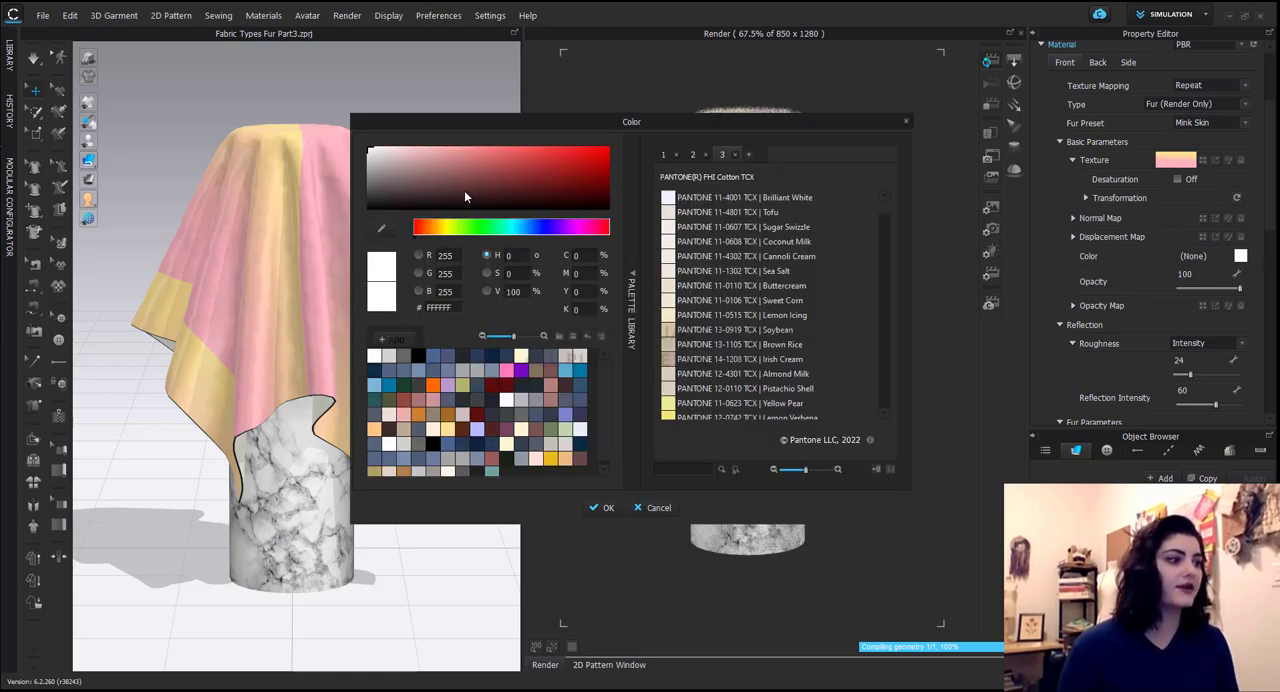
left_click_drag(459, 188, 437, 159)
left_click(605, 508)
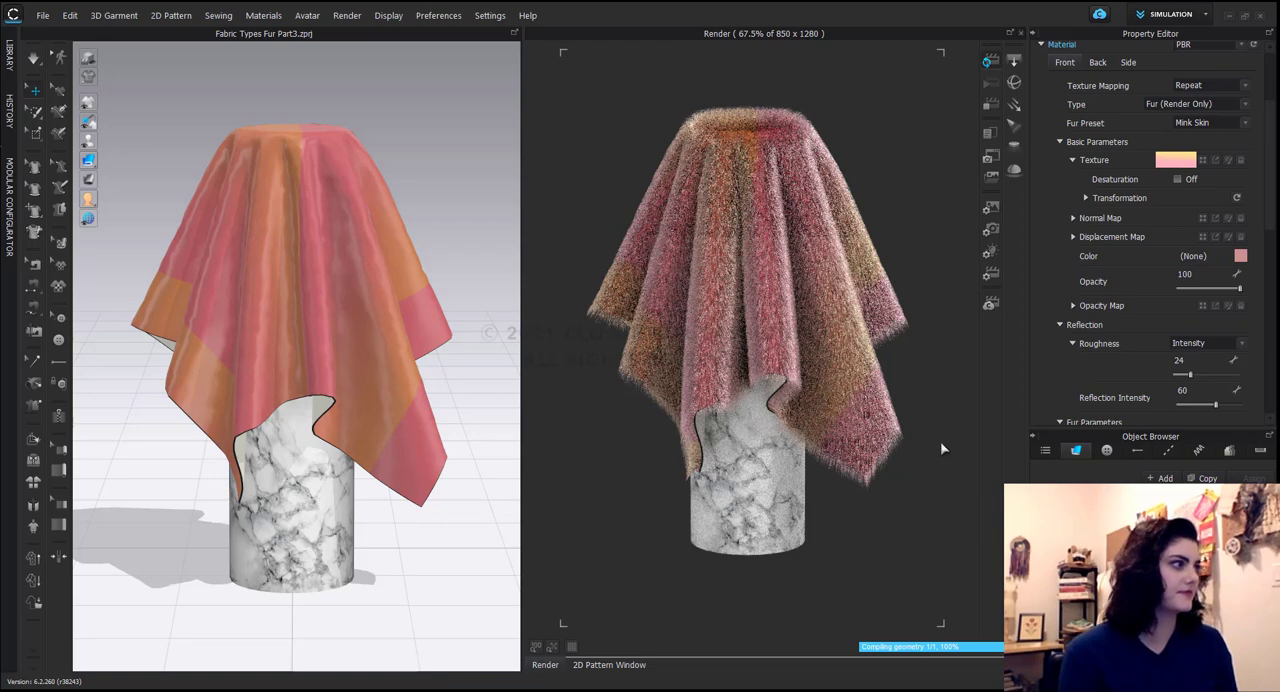
Remove the gradient texture from the fur material and set its color back to white, FFFFFF.
left_click(1241, 161)
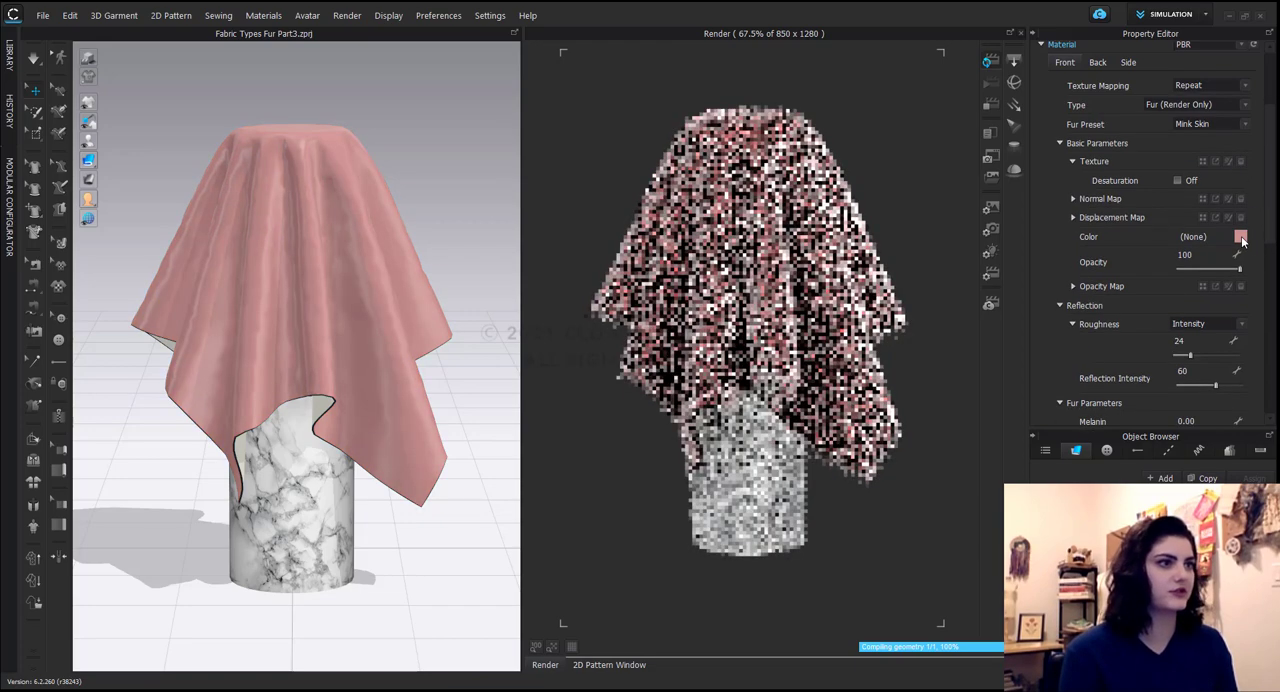
left_click(1240, 236)
left_click(371, 150)
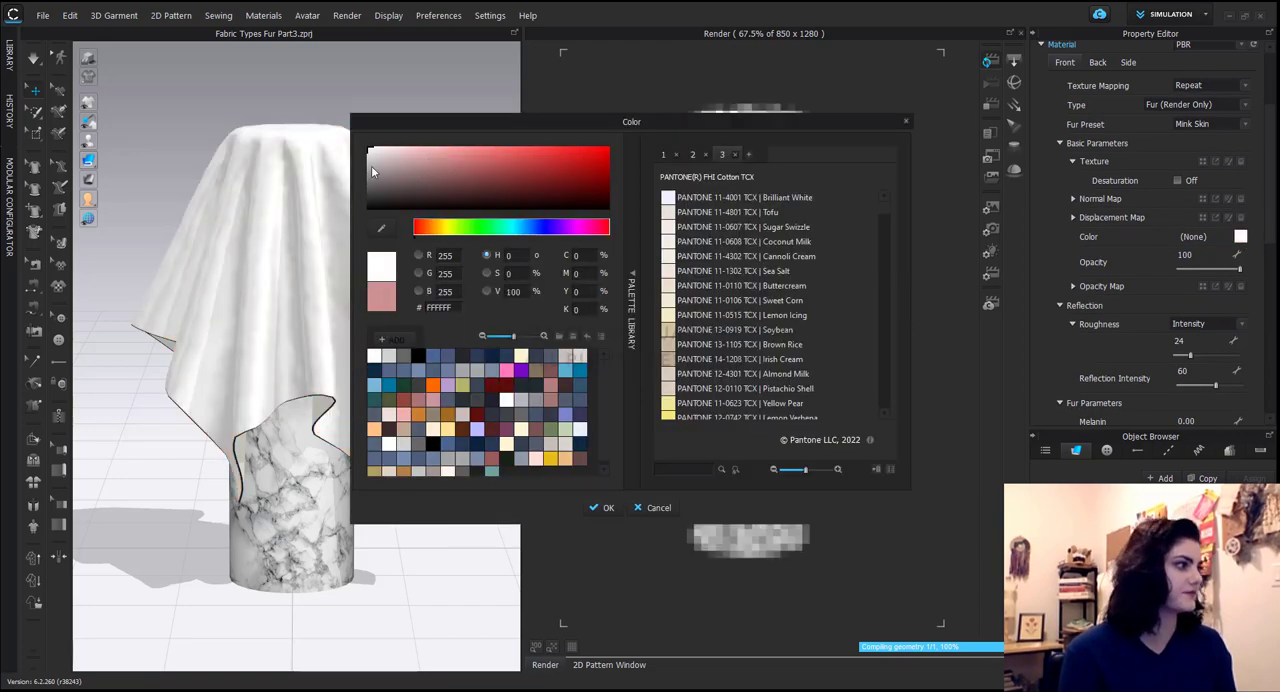
left_click(603, 507)
Review the fur melanin reference image and set the fur's Melanin to 0.1.
scroll(1146, 310, "down", 3)
scroll(1147, 305, "down", 1)
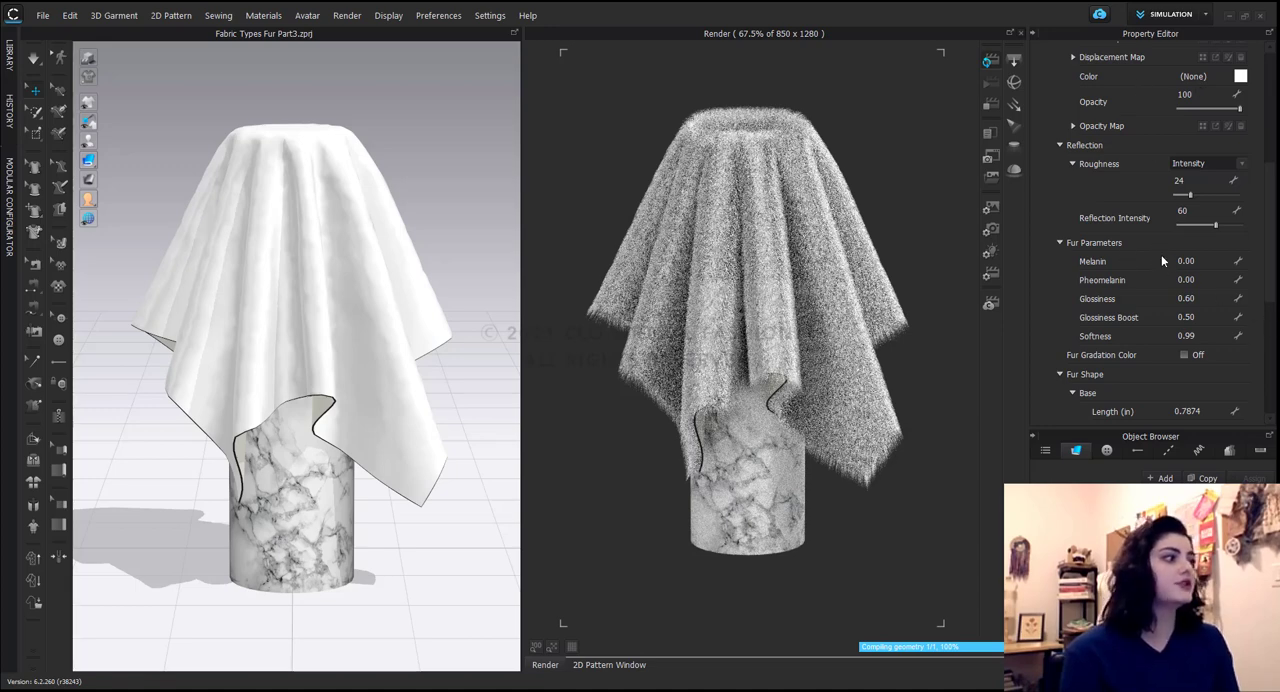
left_click(1208, 259)
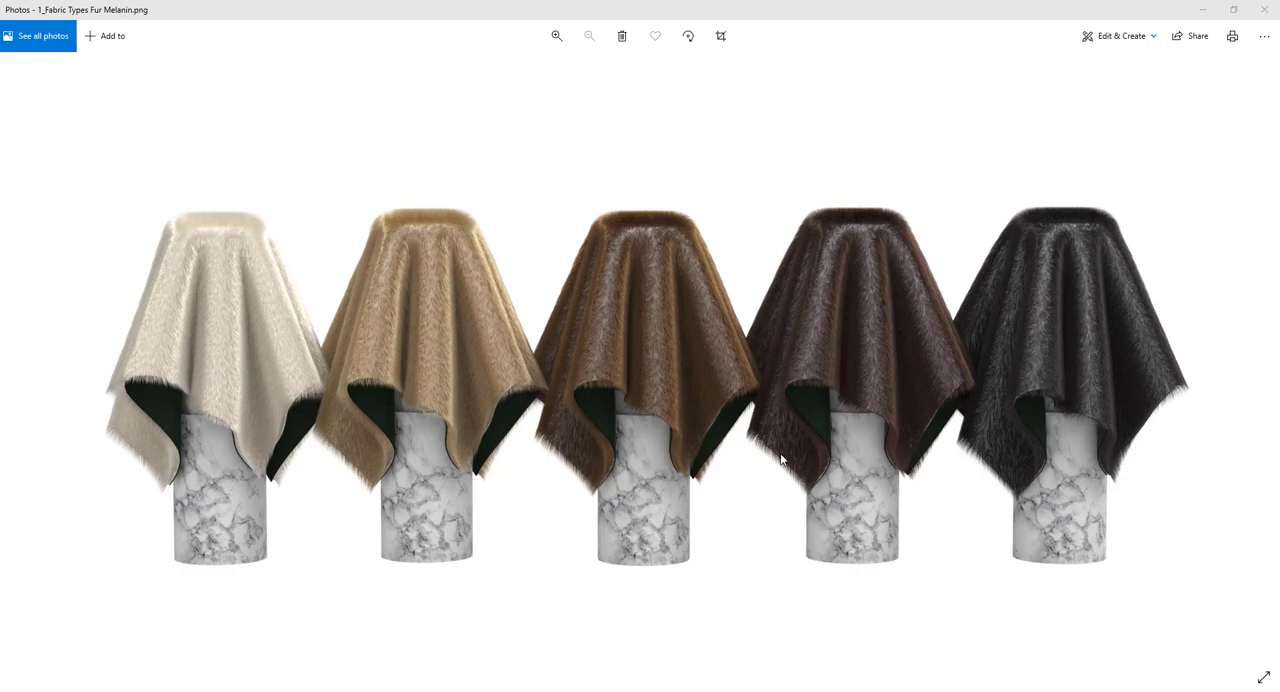
left_click(1202, 10)
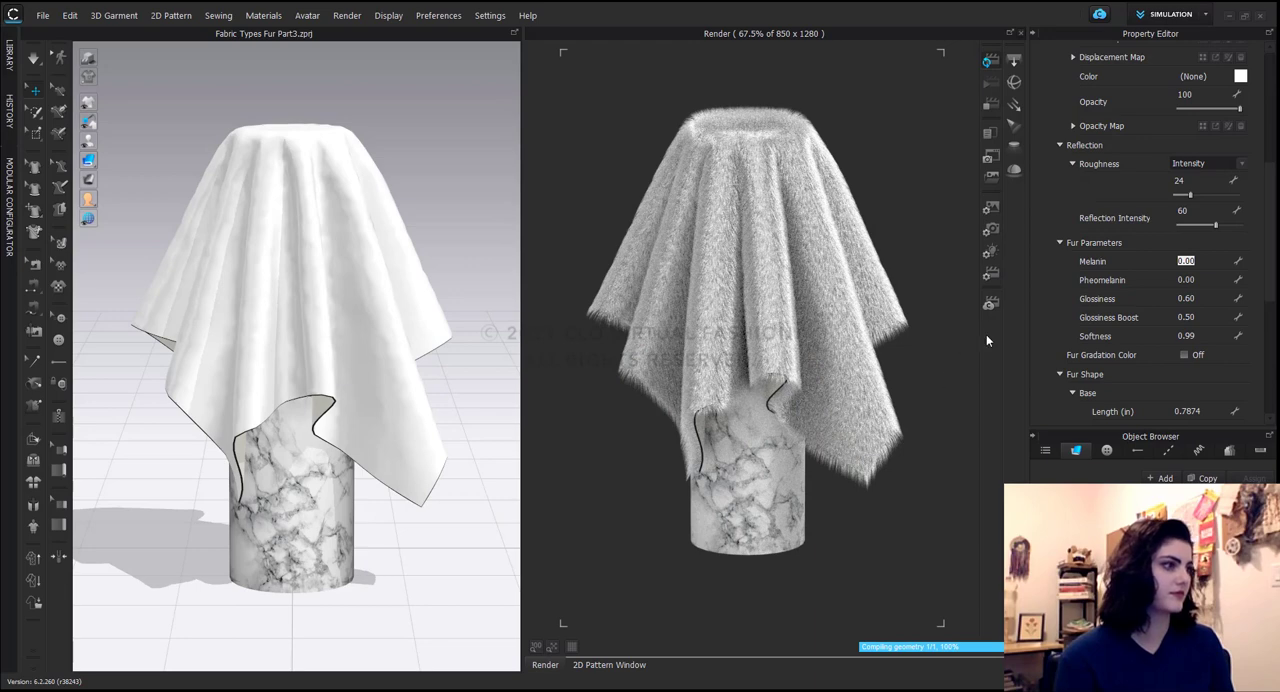
left_click(1187, 261)
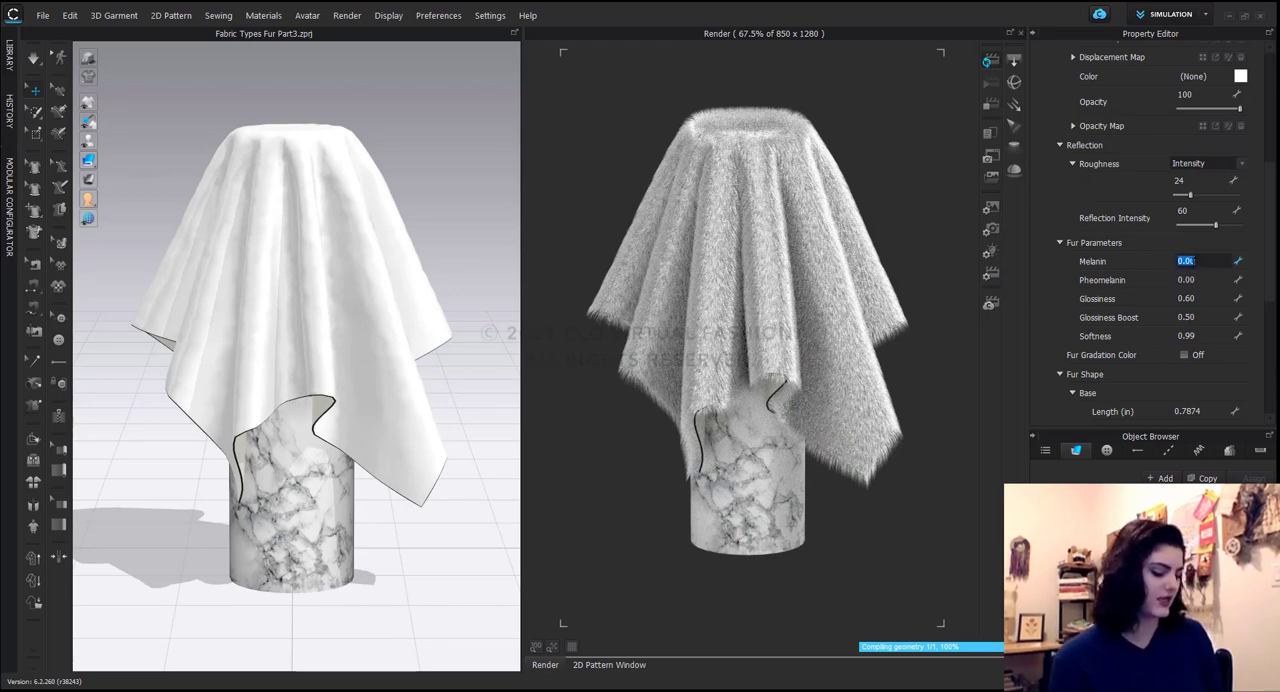
type("1")
key("Return")
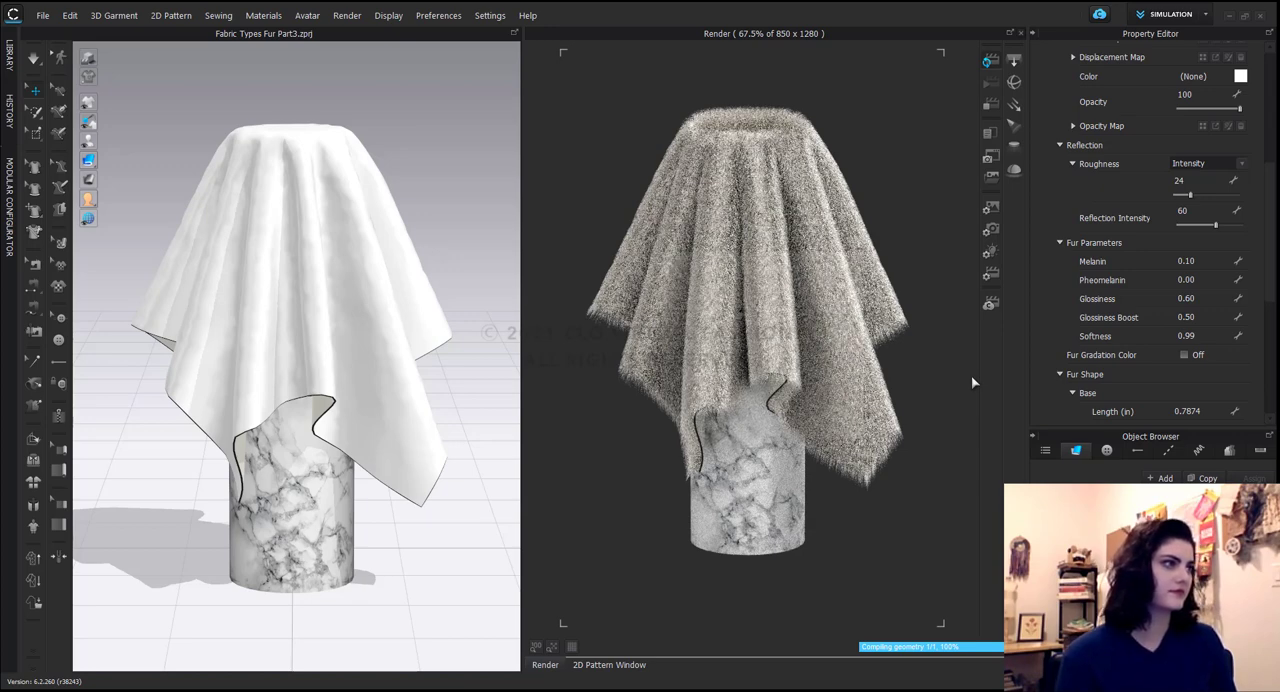
Raise the fur's Melanin to 0.6.
left_click(1216, 260)
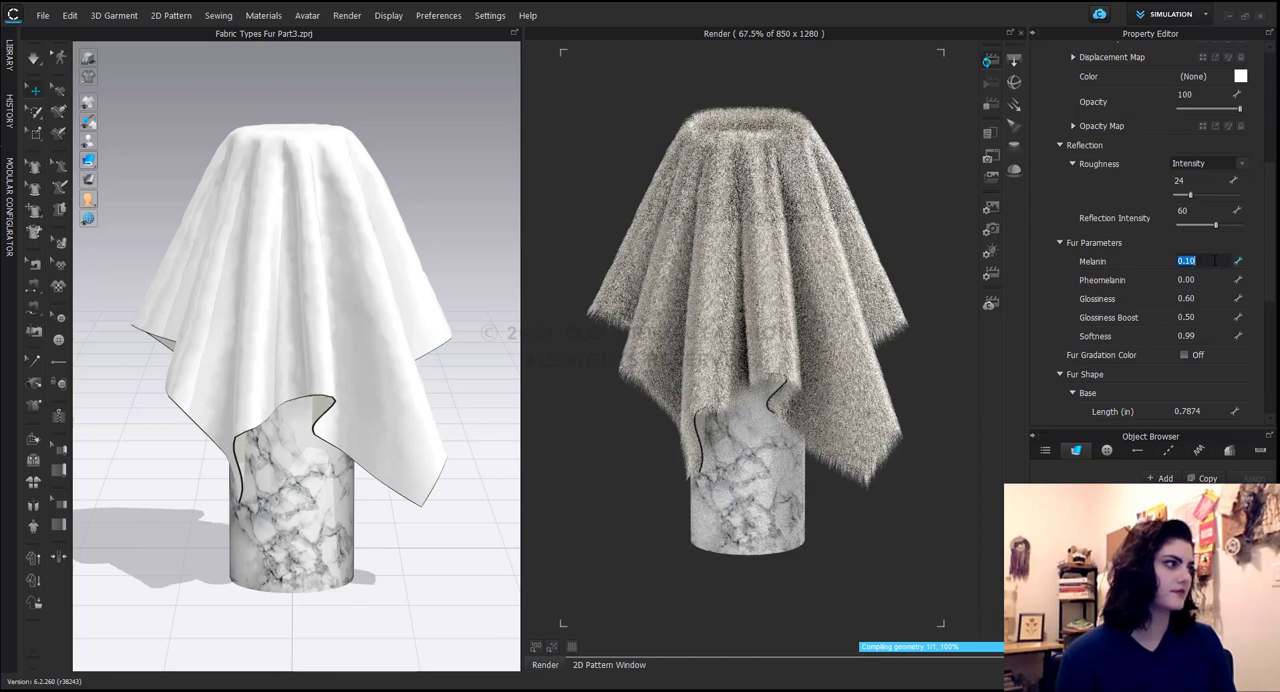
key("BackSpace")
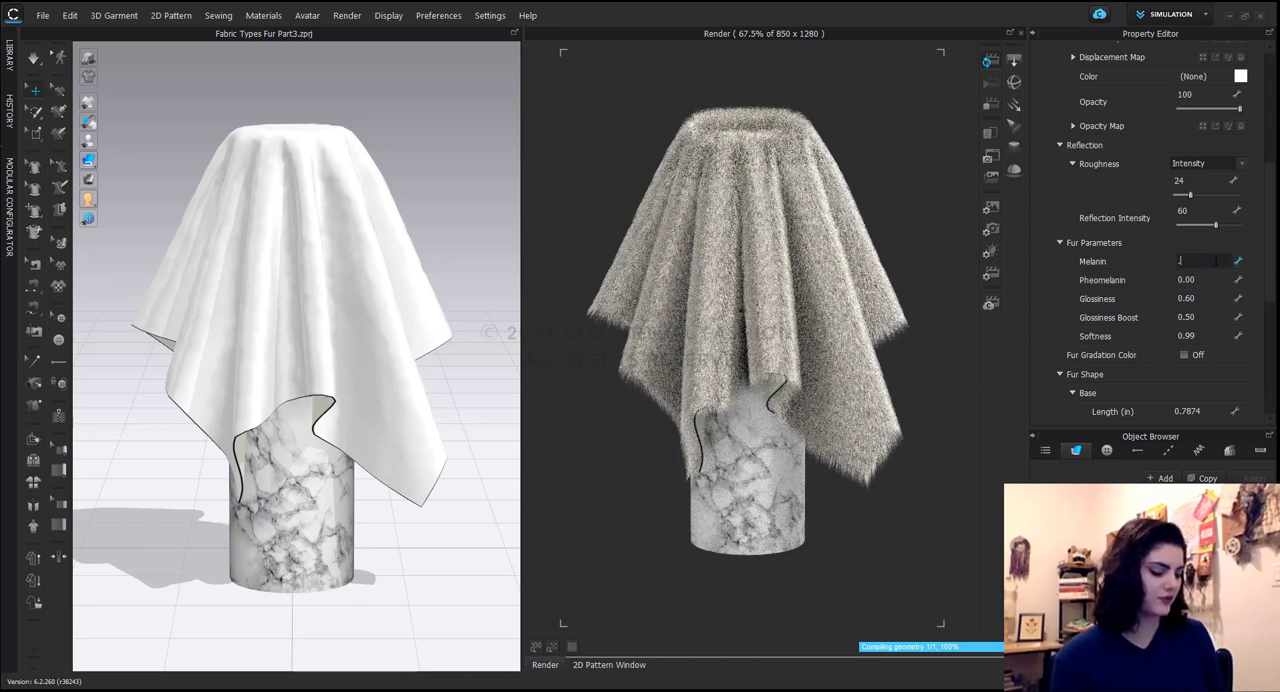
type(".6")
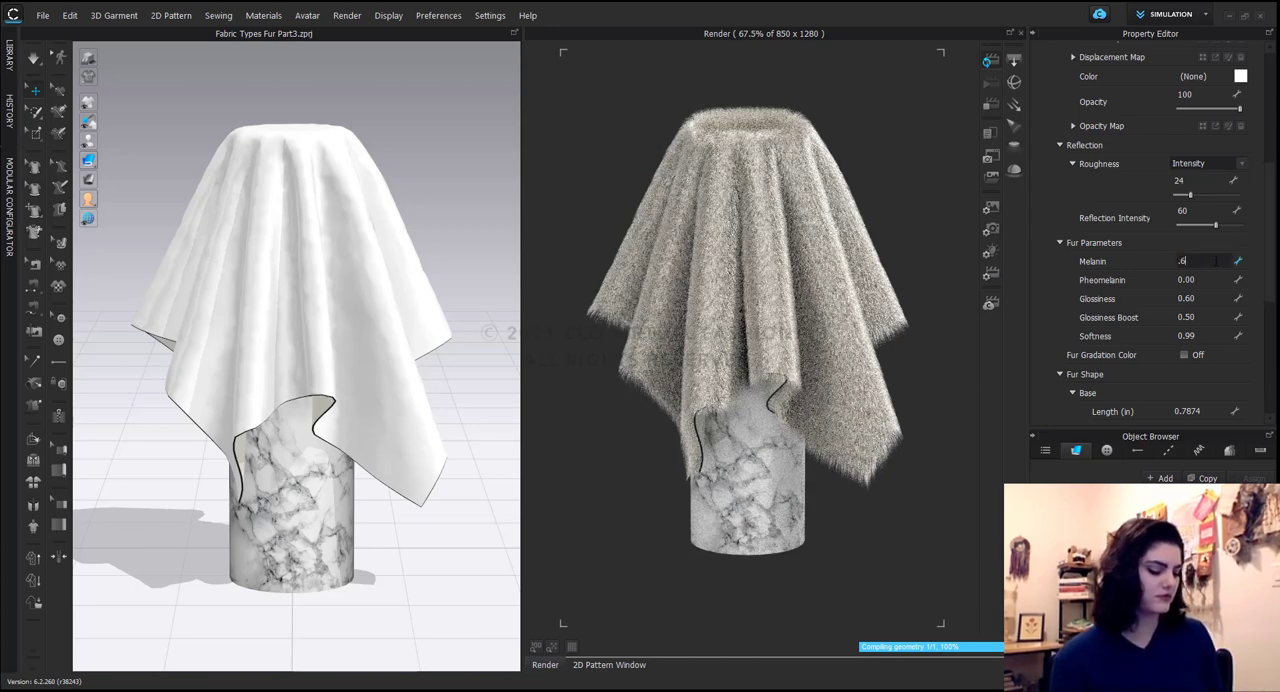
key("Return")
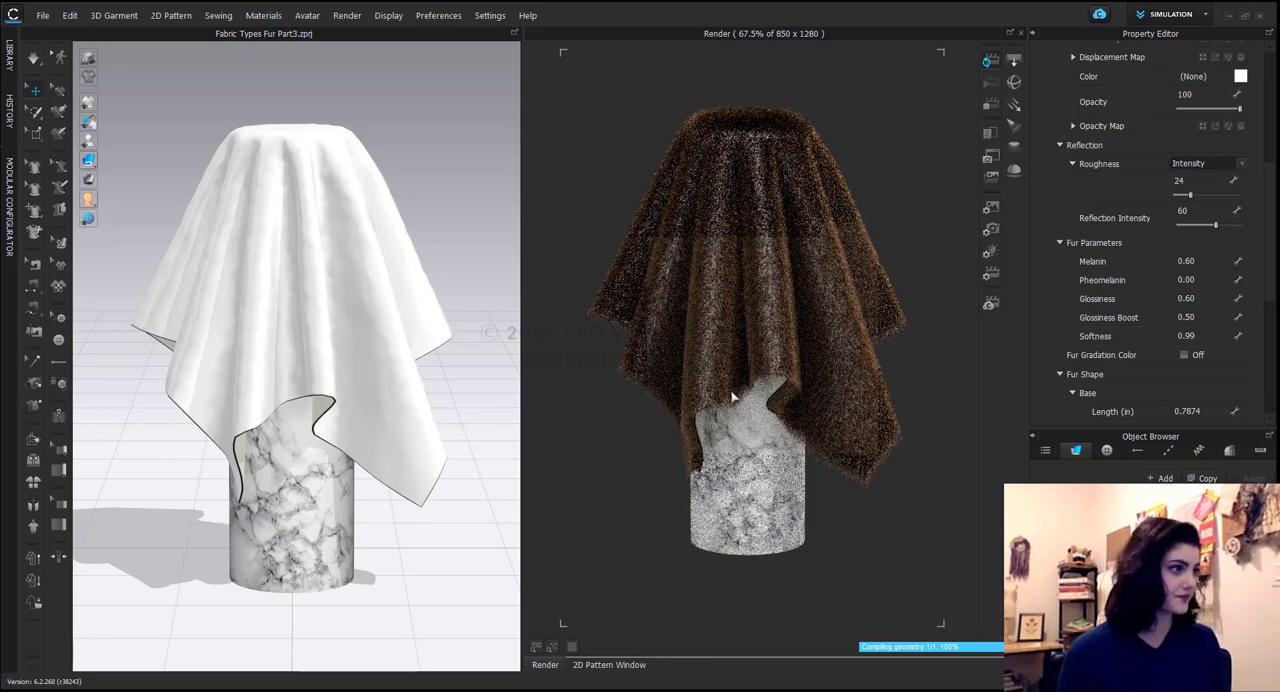
Lower the fur's Melanin to 0.4 and open the Pheomelanin value for editing.
left_click(1186, 261)
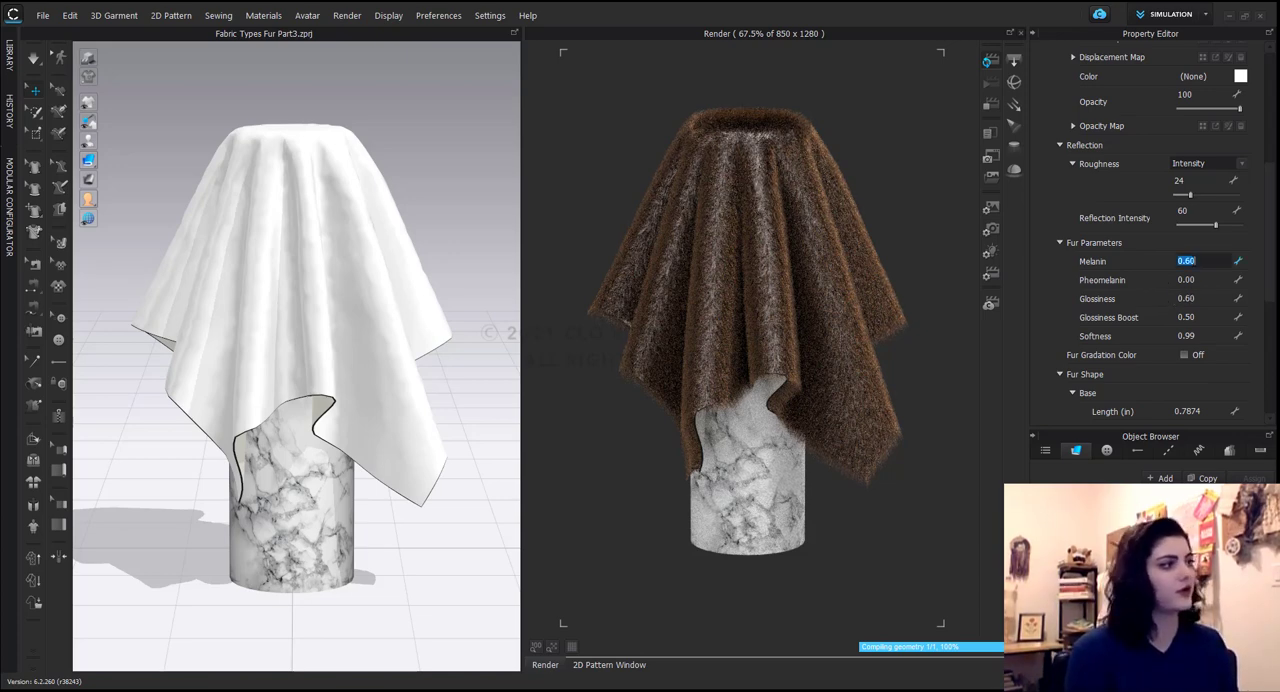
type(".")
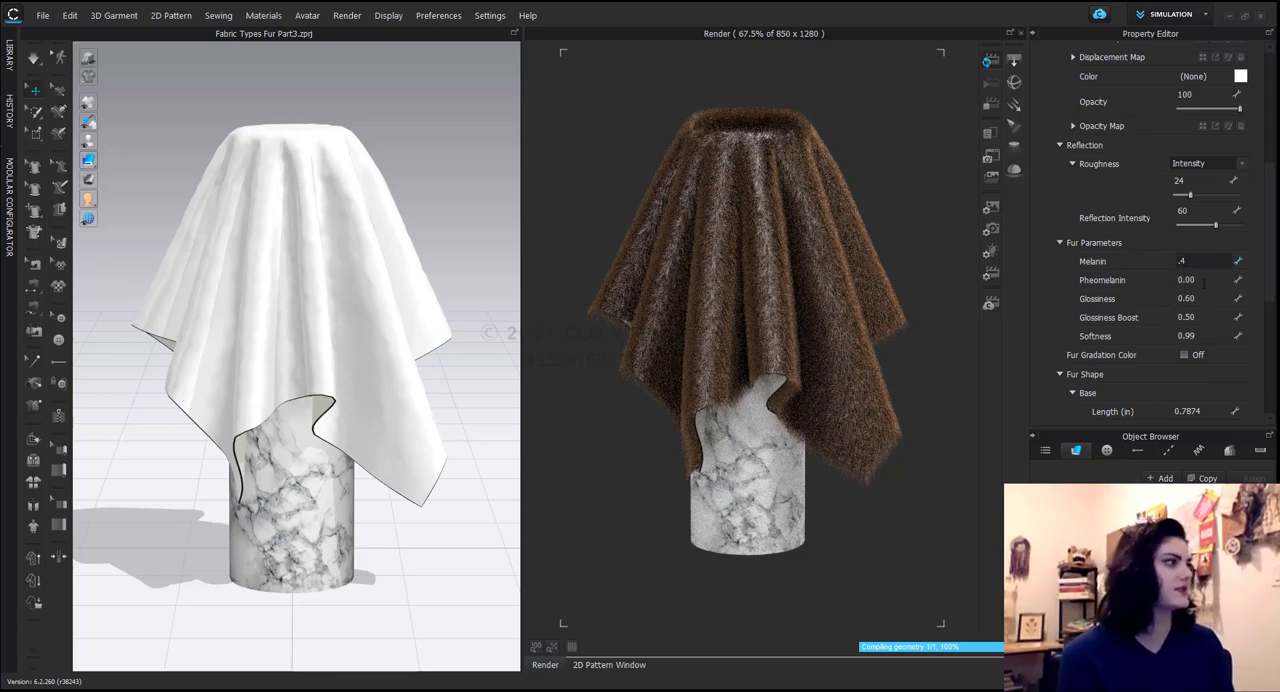
type("4")
left_click(1200, 281)
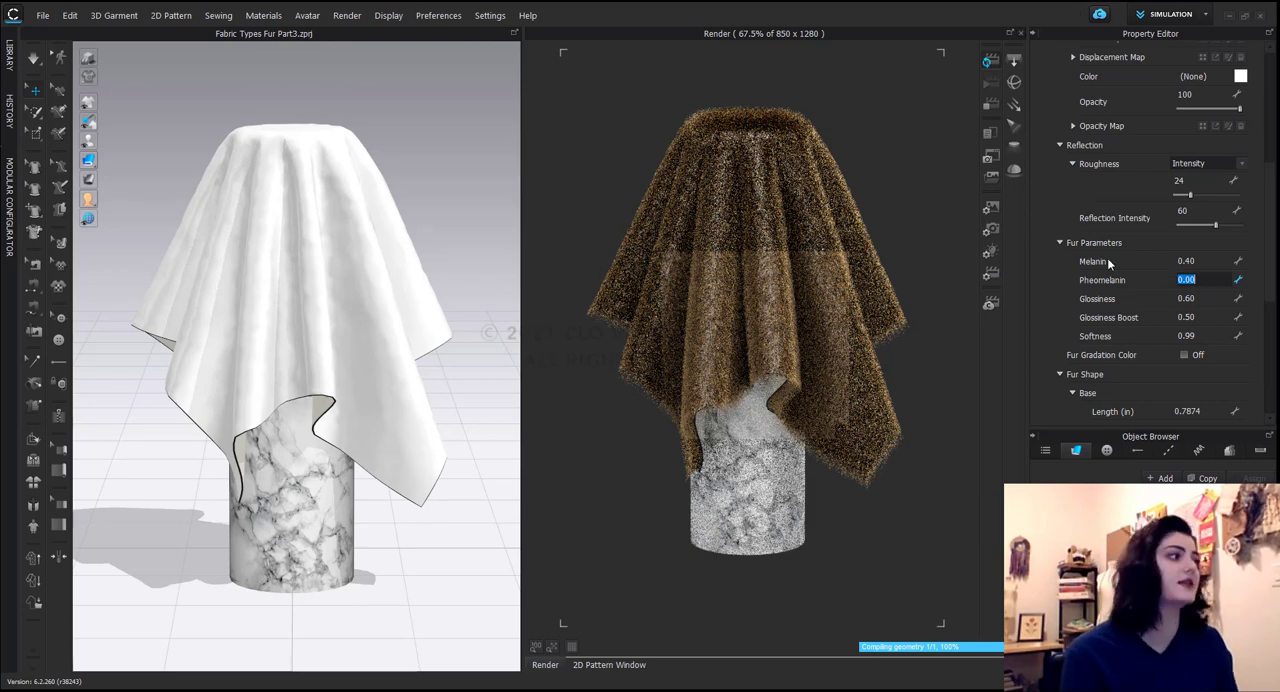
left_click(1197, 279)
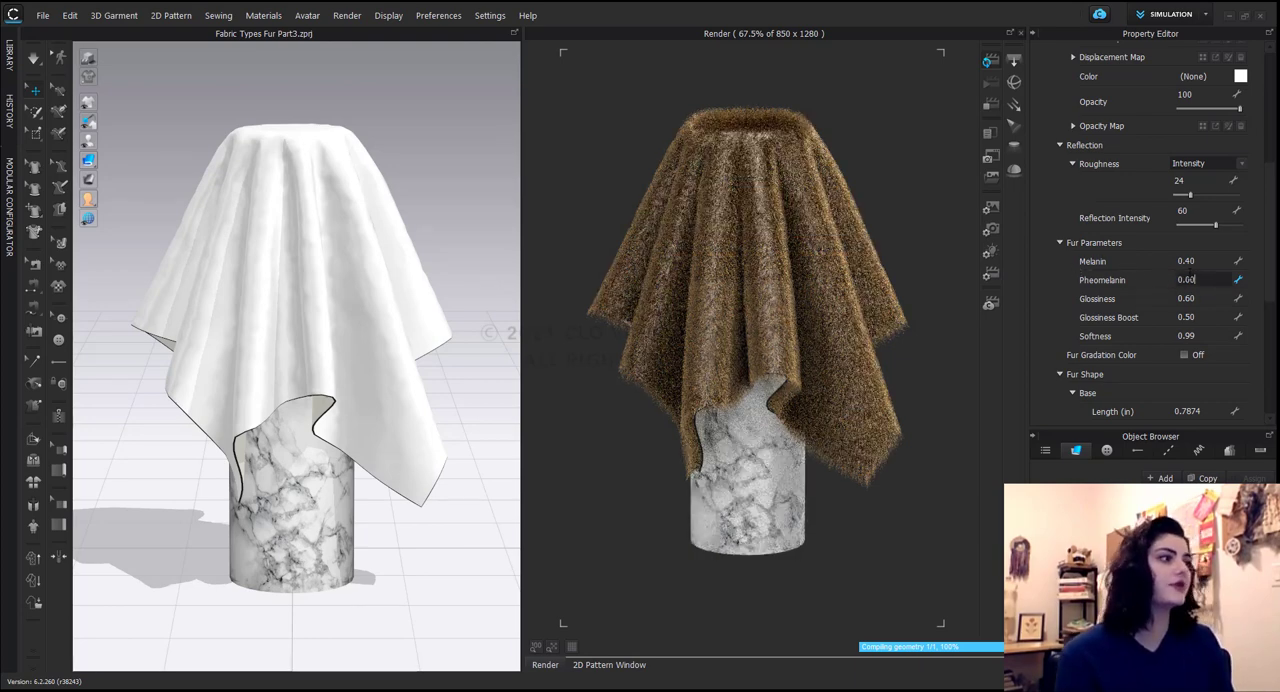
Set the fur's Melanin to 0 and its Pheomelanin to 0.4.
left_click(1190, 261)
key("BackSpace")
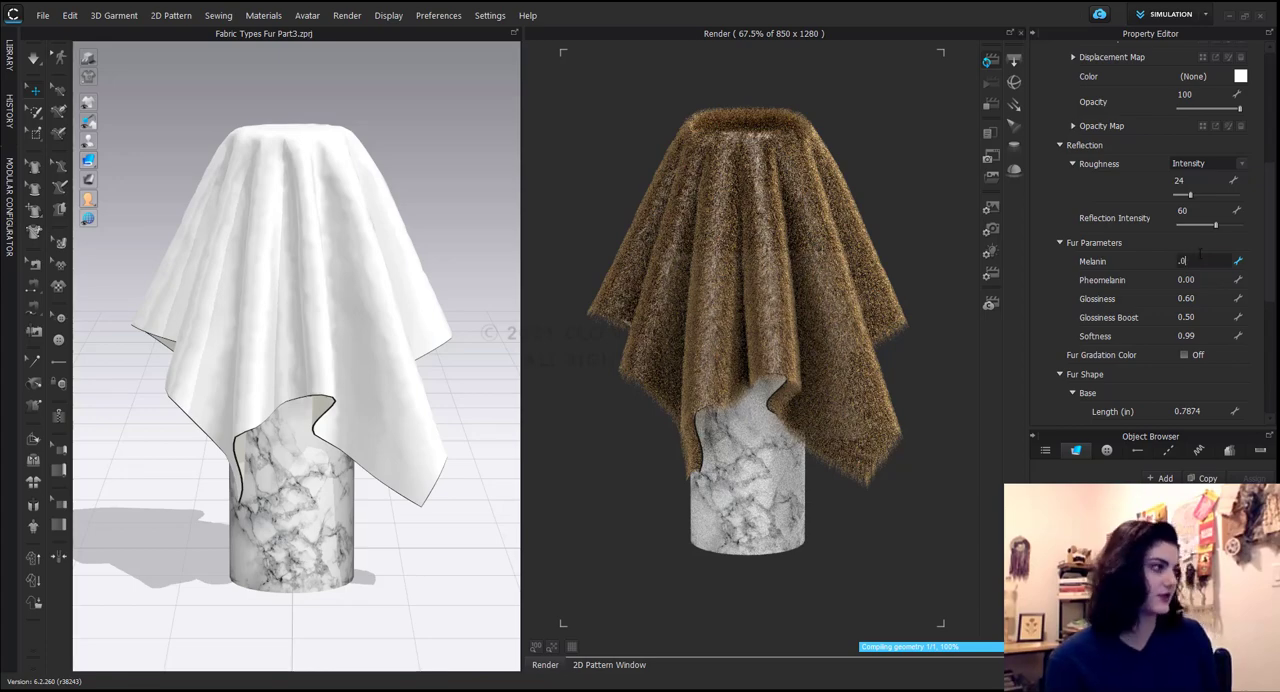
type("0")
key("Return")
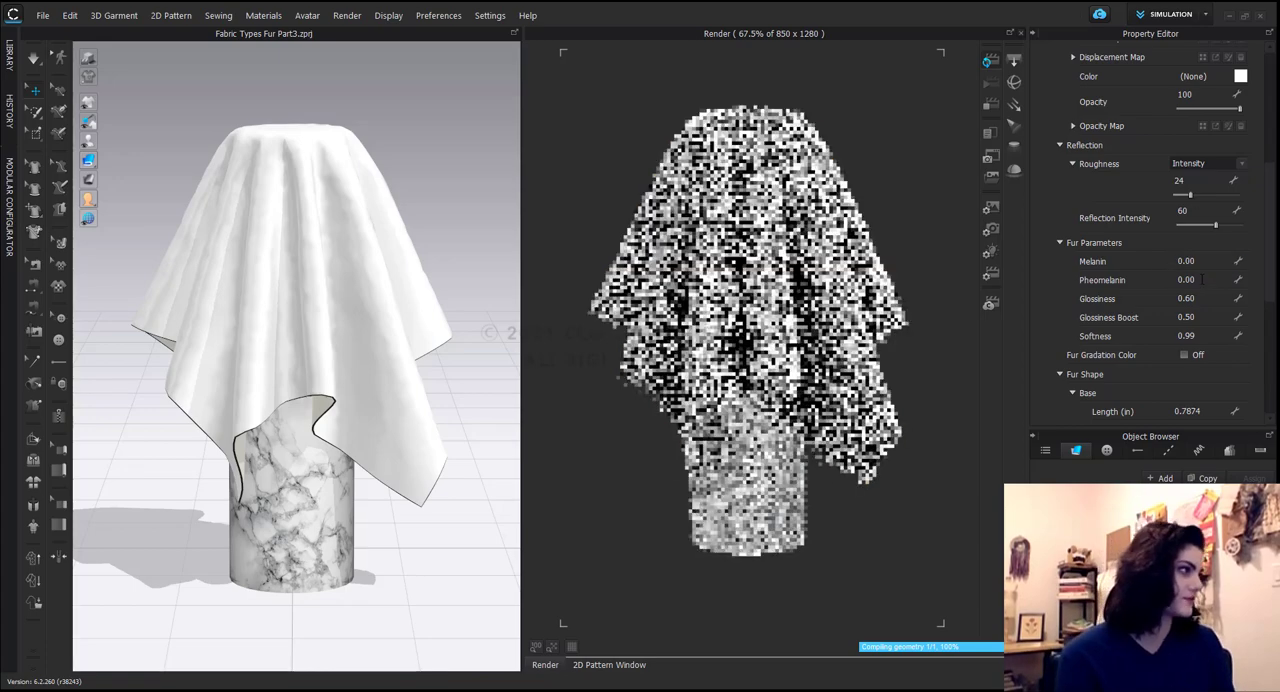
left_click(1201, 280)
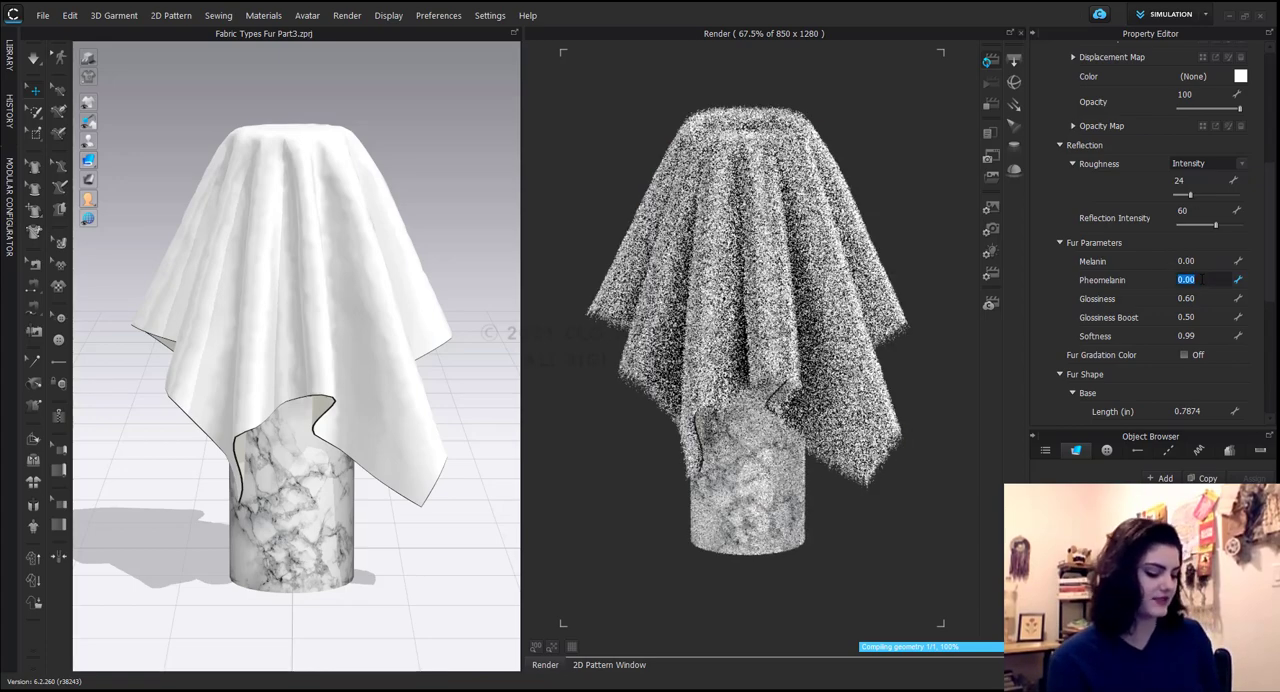
type("0.4")
key("Return")
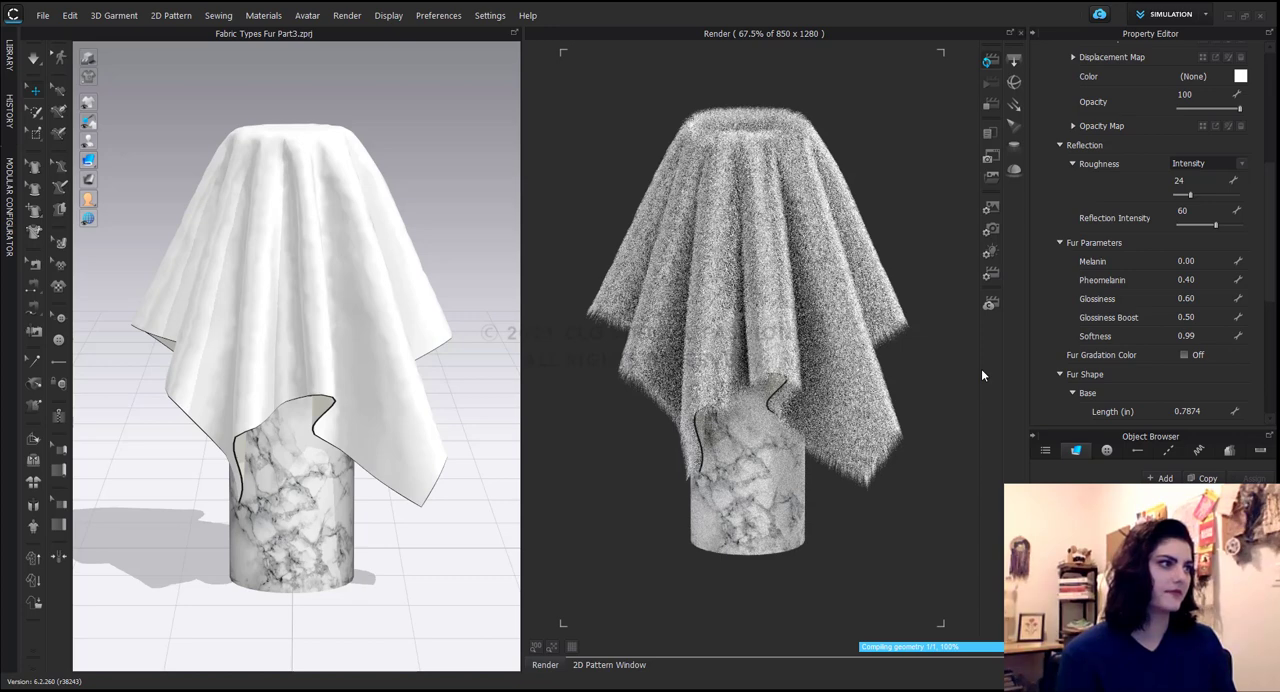
Set the fur's Melanin to 0.3 and its Pheomelanin to 0 to test the colour in the render.
left_click(1200, 260)
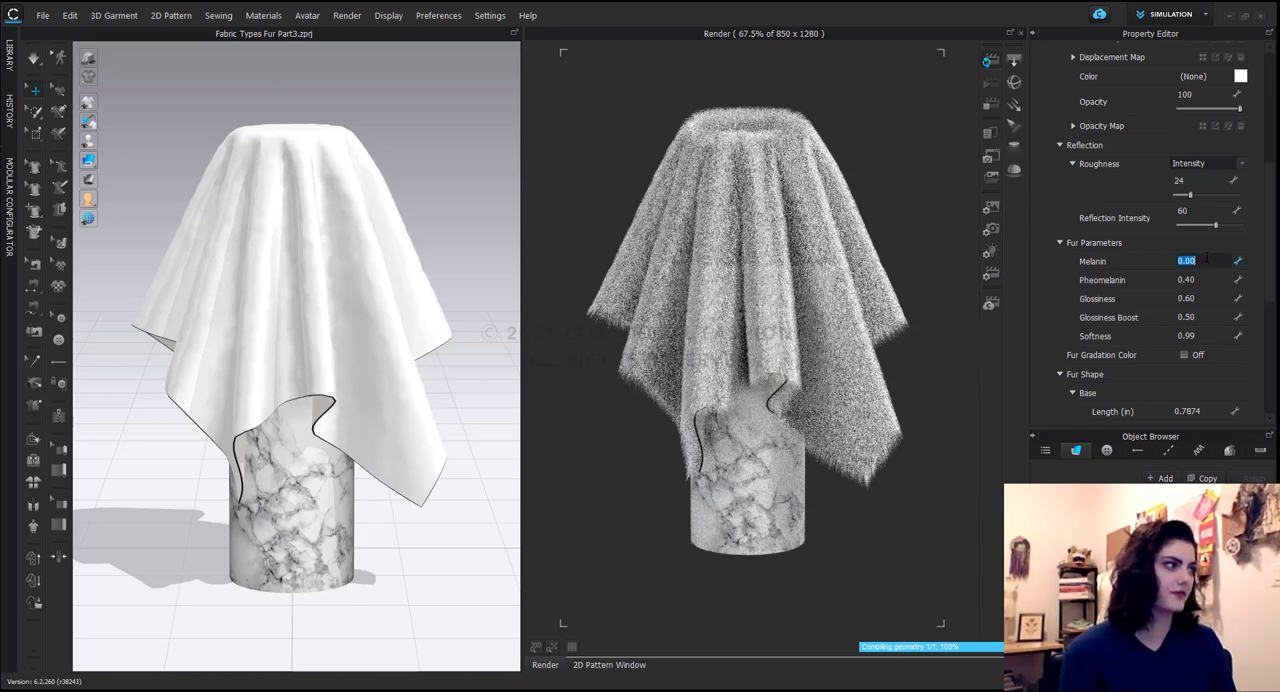
type(".3")
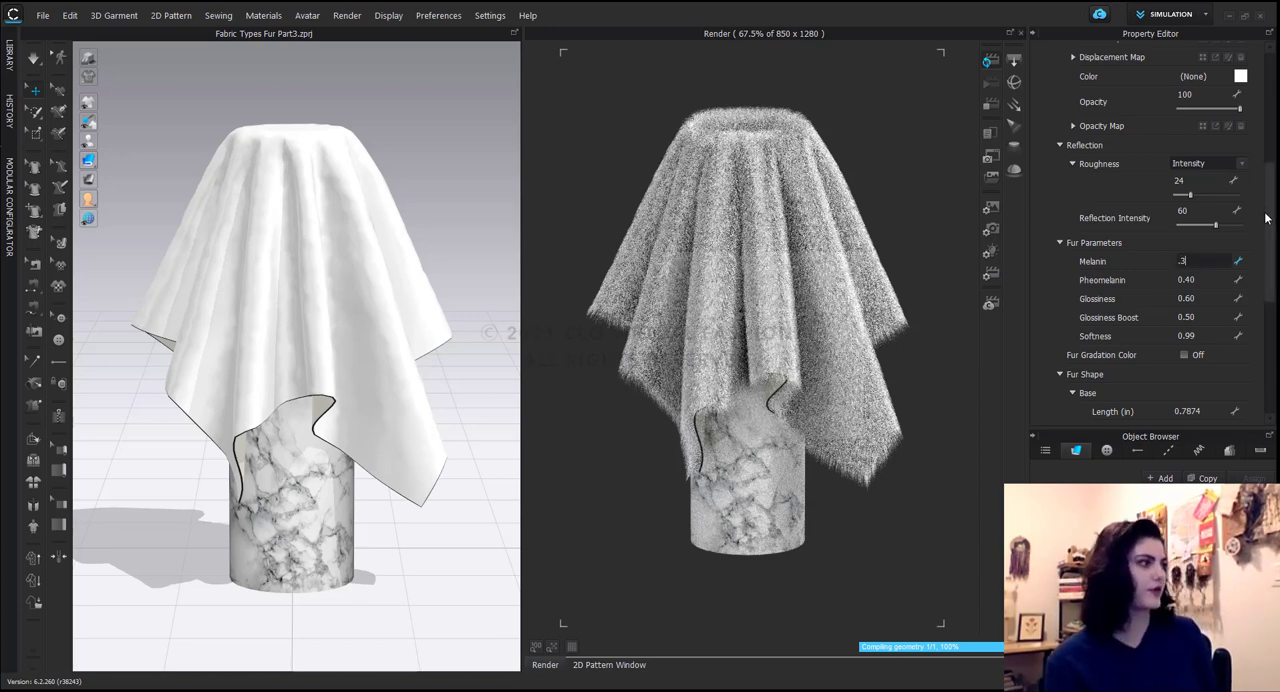
key("Return")
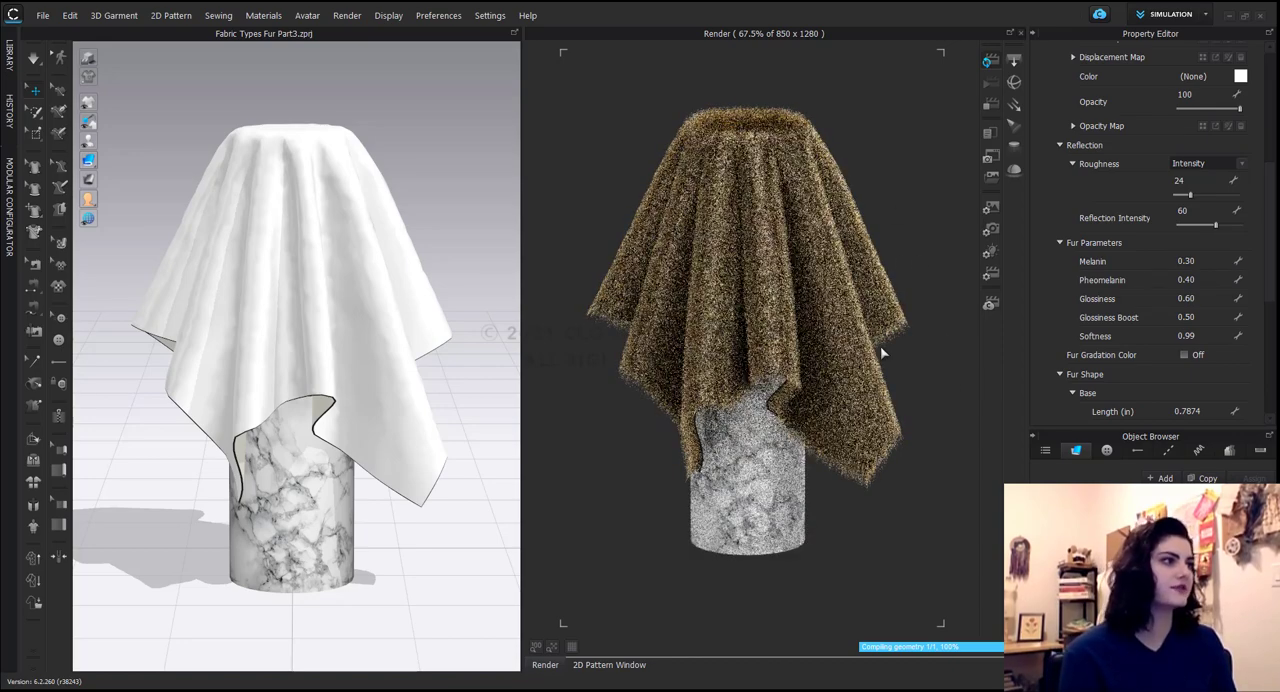
left_click(1200, 280)
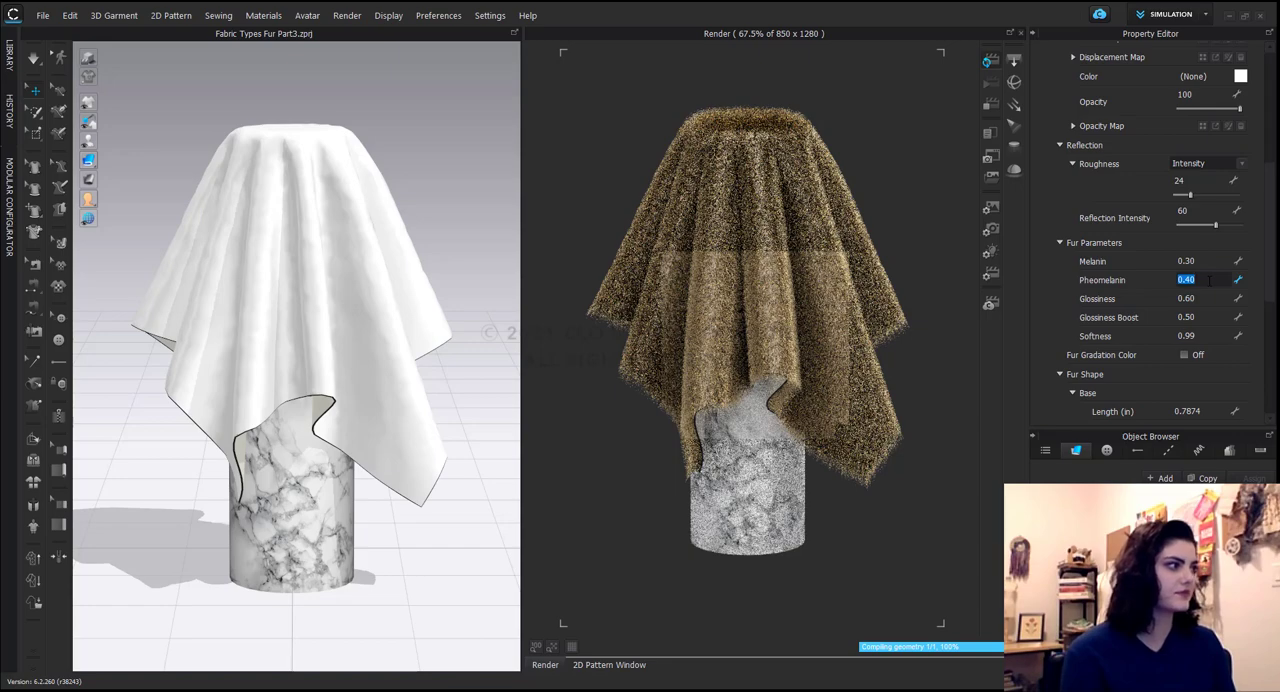
type(".0")
key("Return")
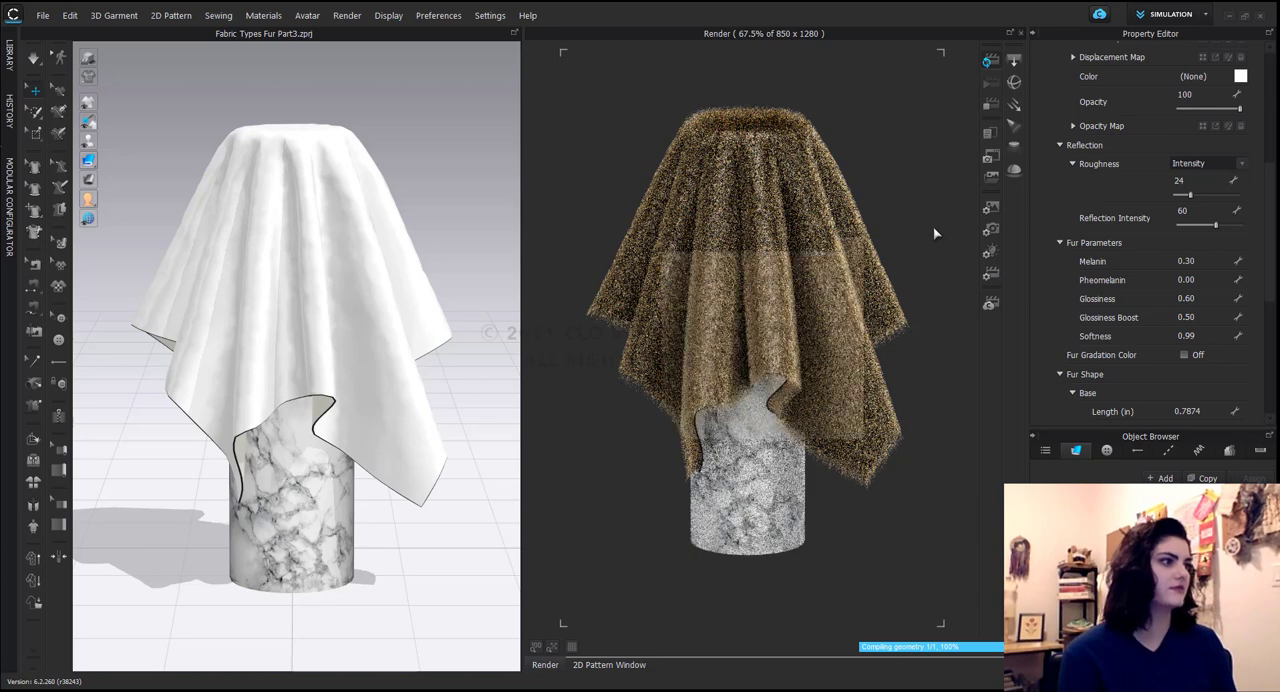
Set the fur's Pheomelanin to 0.4 and review the Pheomelanin reference image in Photos.
left_click(1186, 280)
key("BackSpace")
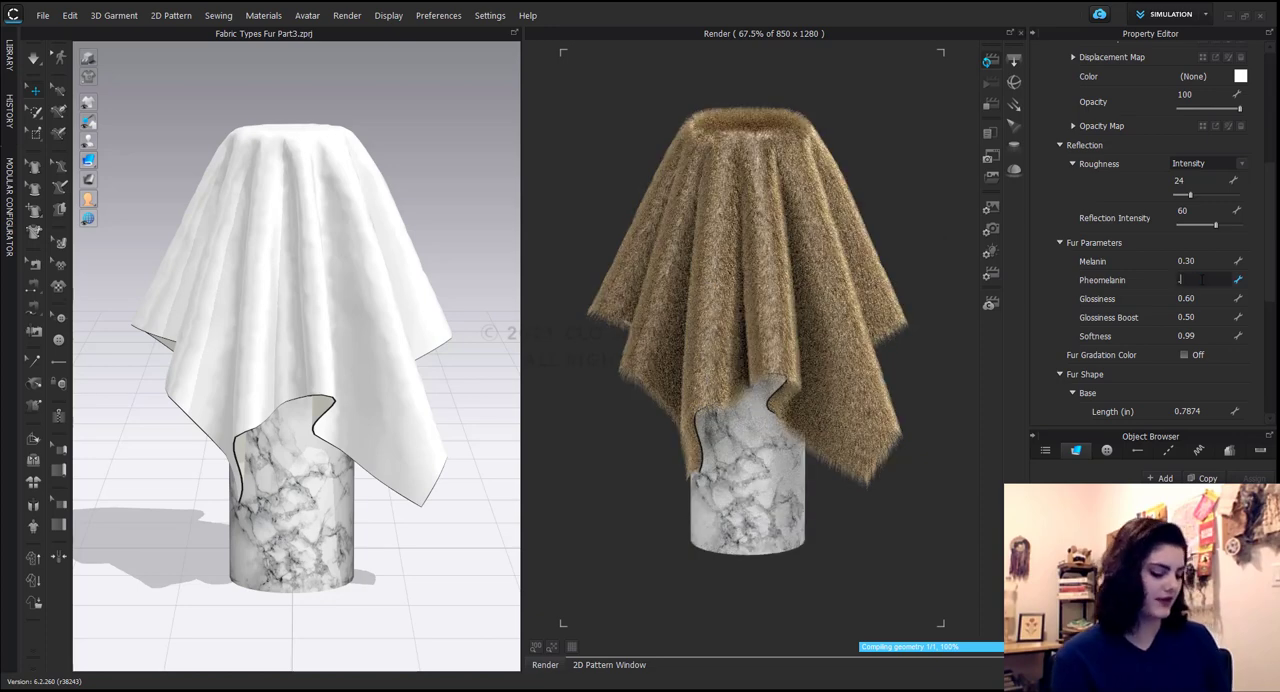
type(".4")
key("Return")
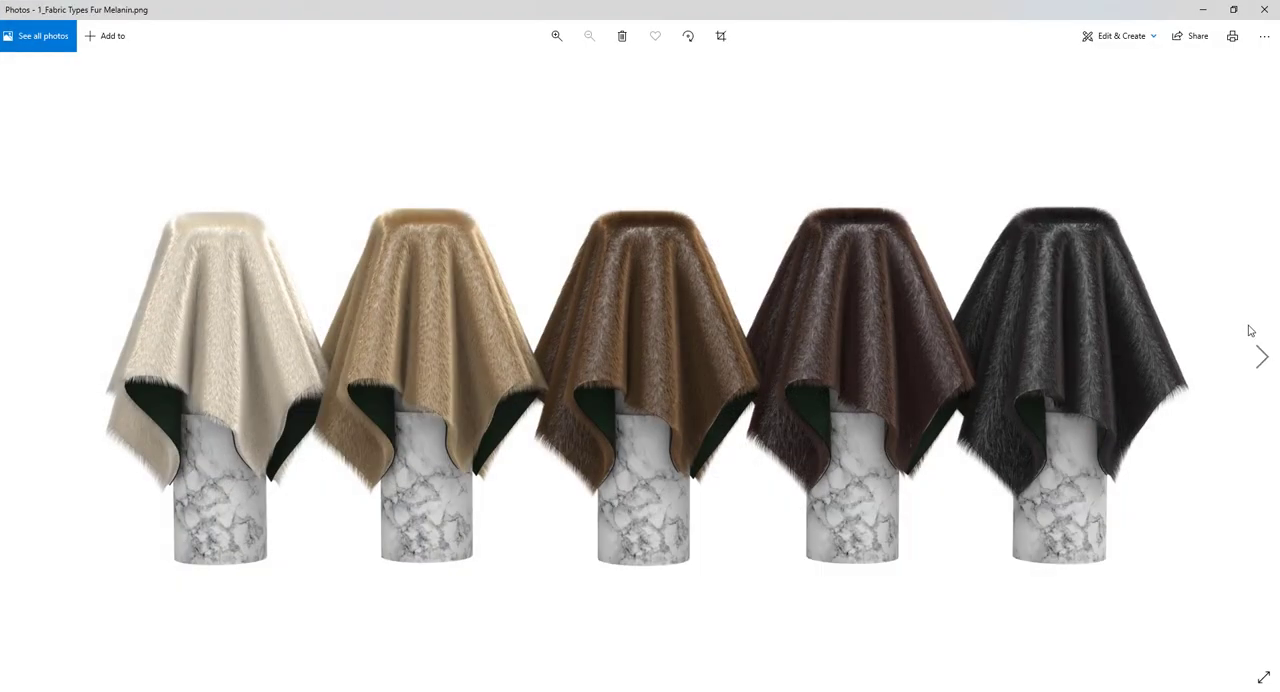
left_click(1261, 356)
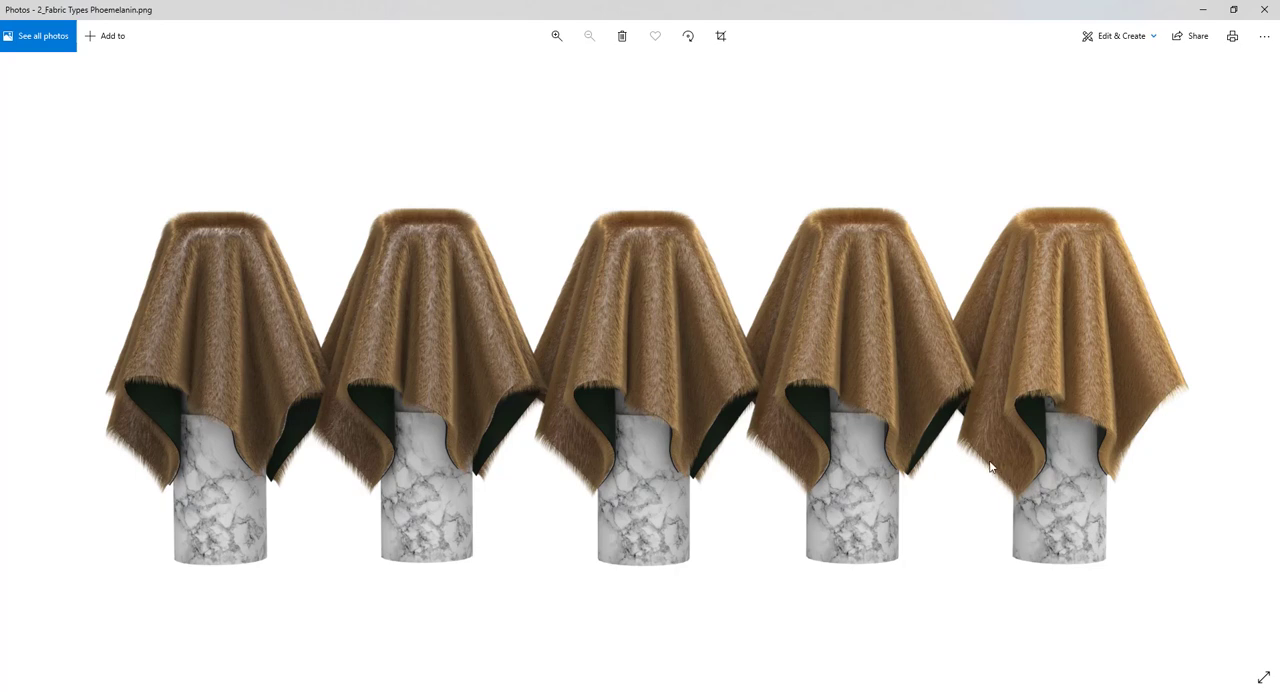
left_click(1206, 12)
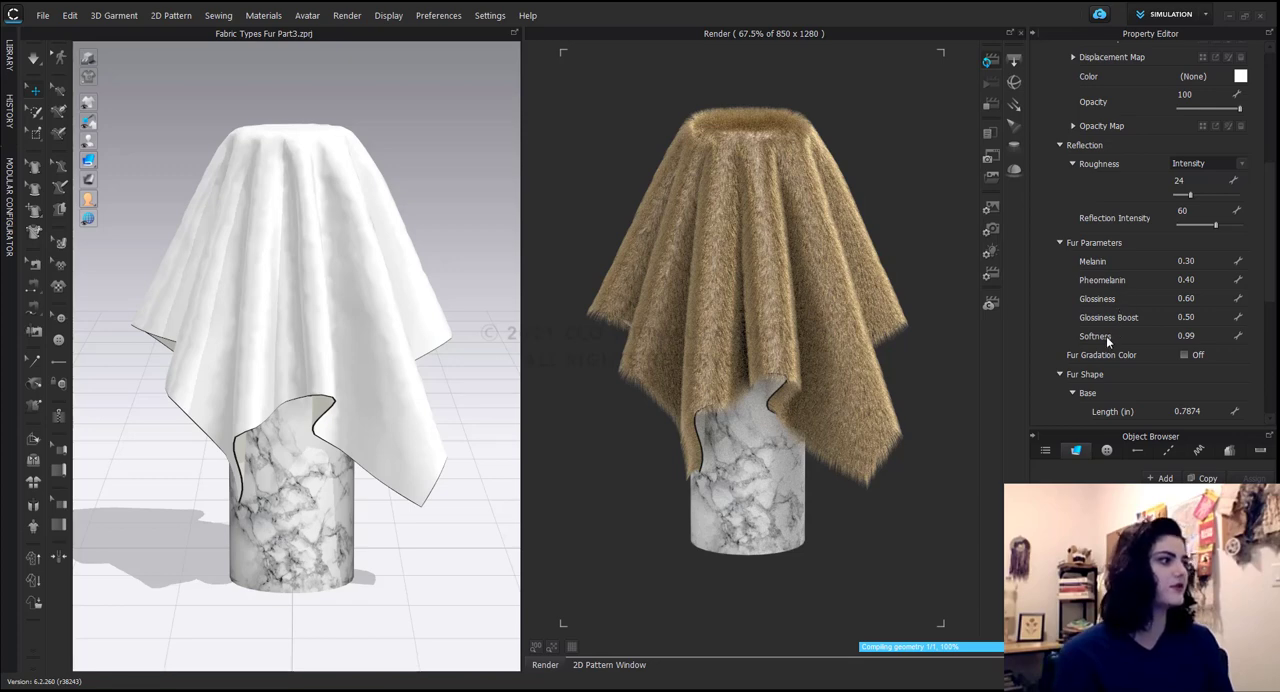
Look through the available fur presets and view the reference image following the Pheomelanin one.
scroll(1217, 118, "up", 2)
scroll(1200, 140, "up", 2)
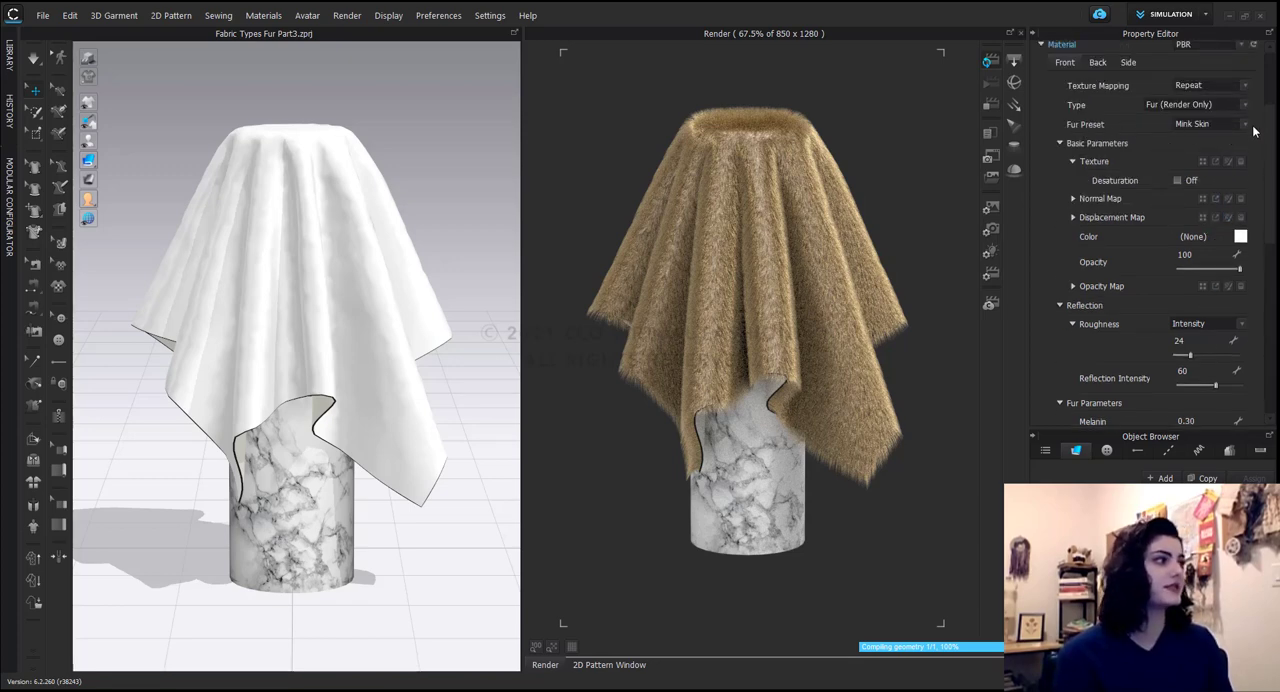
left_click(1245, 124)
left_click(1138, 221)
scroll(1135, 240, "down", 5)
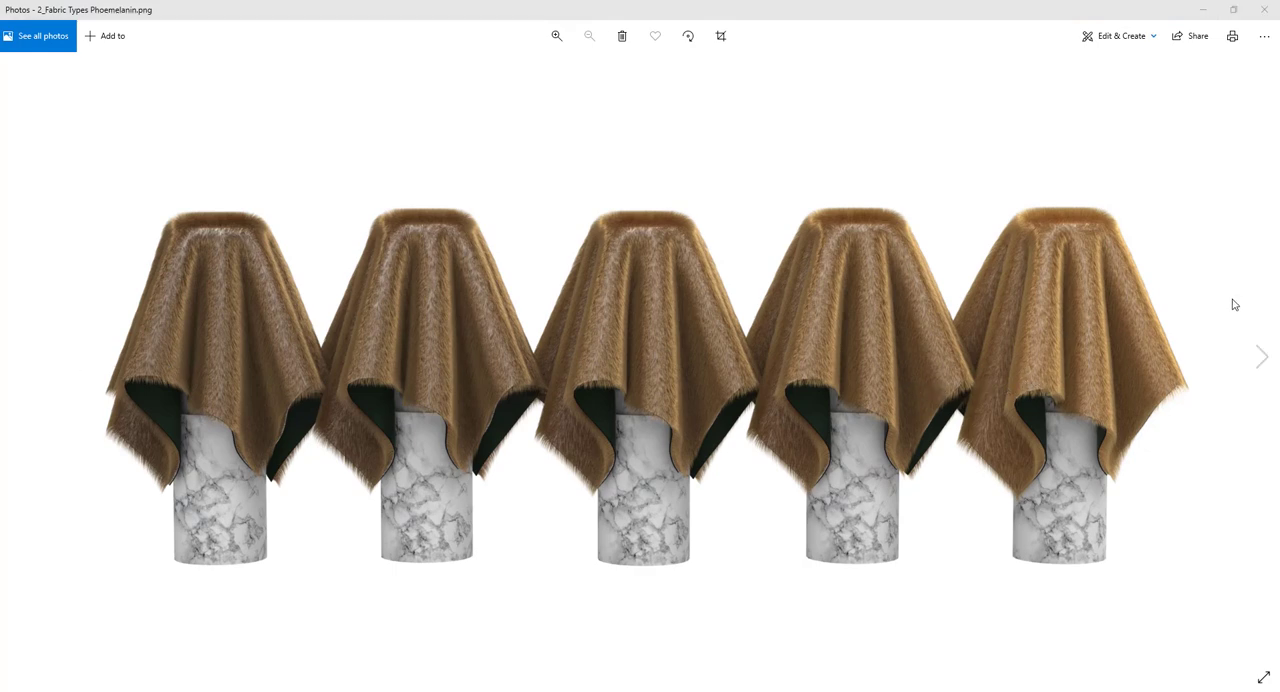
left_click(1262, 357)
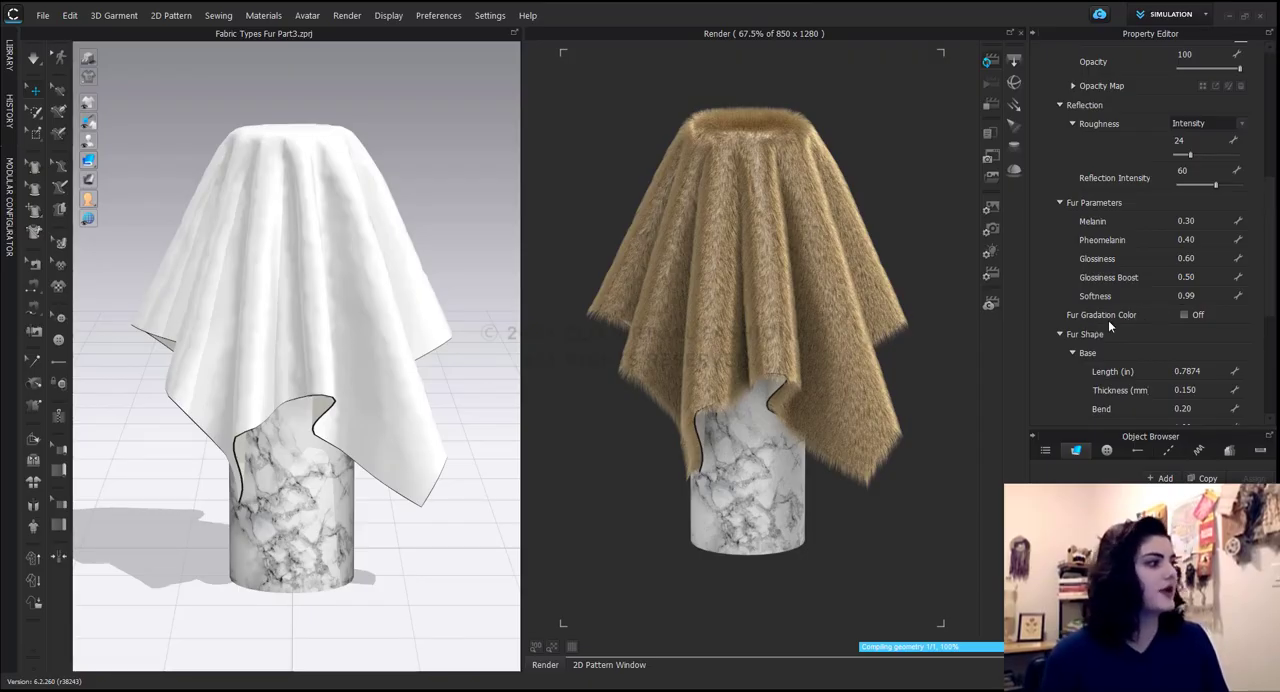
Turn on Fur Gradation Color with brown Mid Color 714E2A, Mid Position 0.76 and Tip Position 0.47.
left_click(1184, 314)
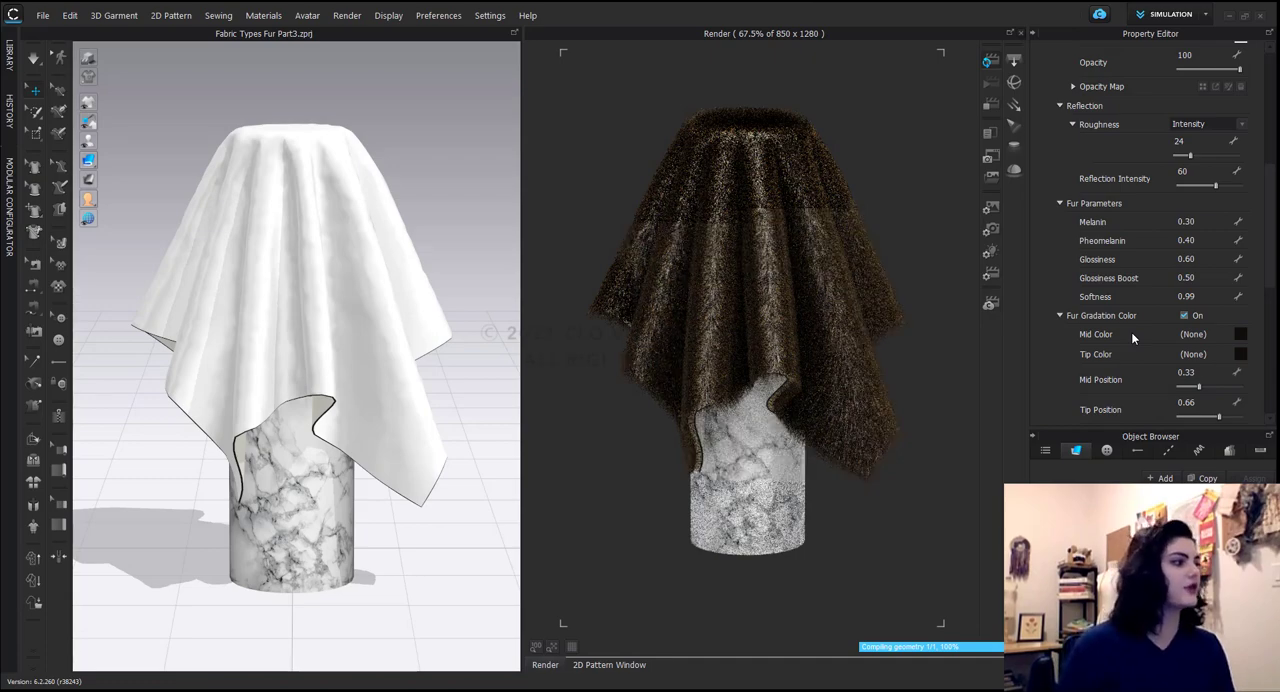
scroll(1125, 366, "down", 2)
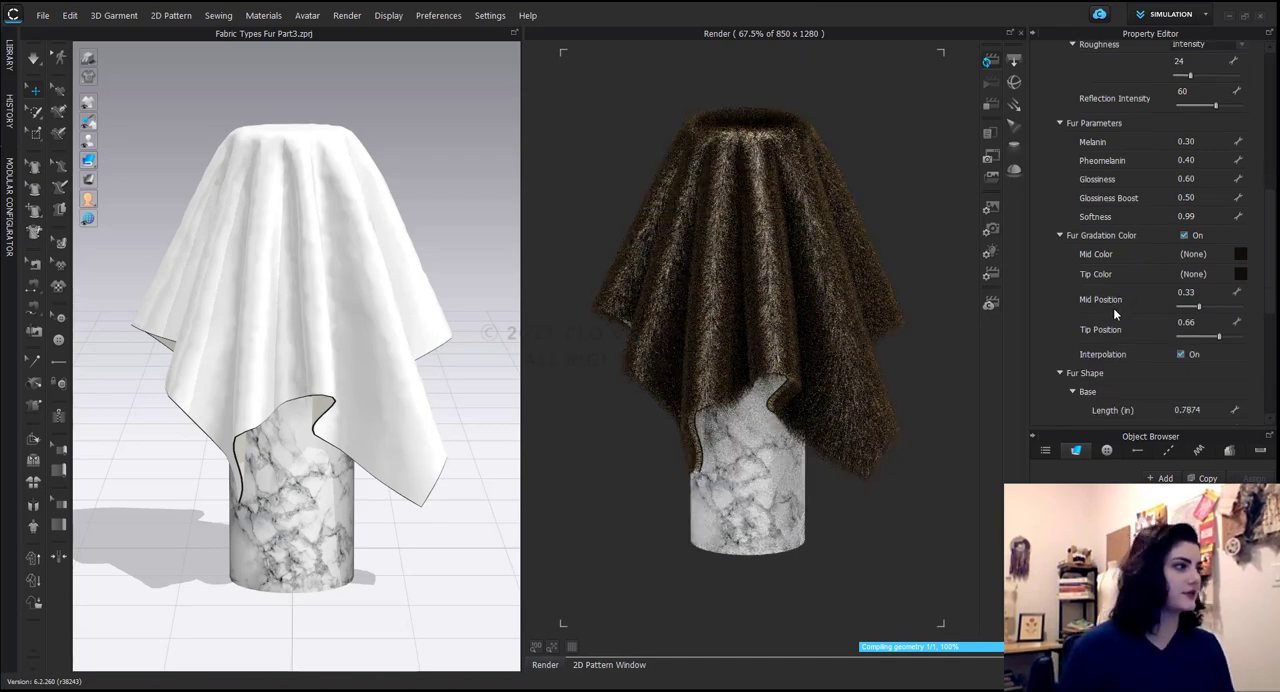
left_click(1240, 255)
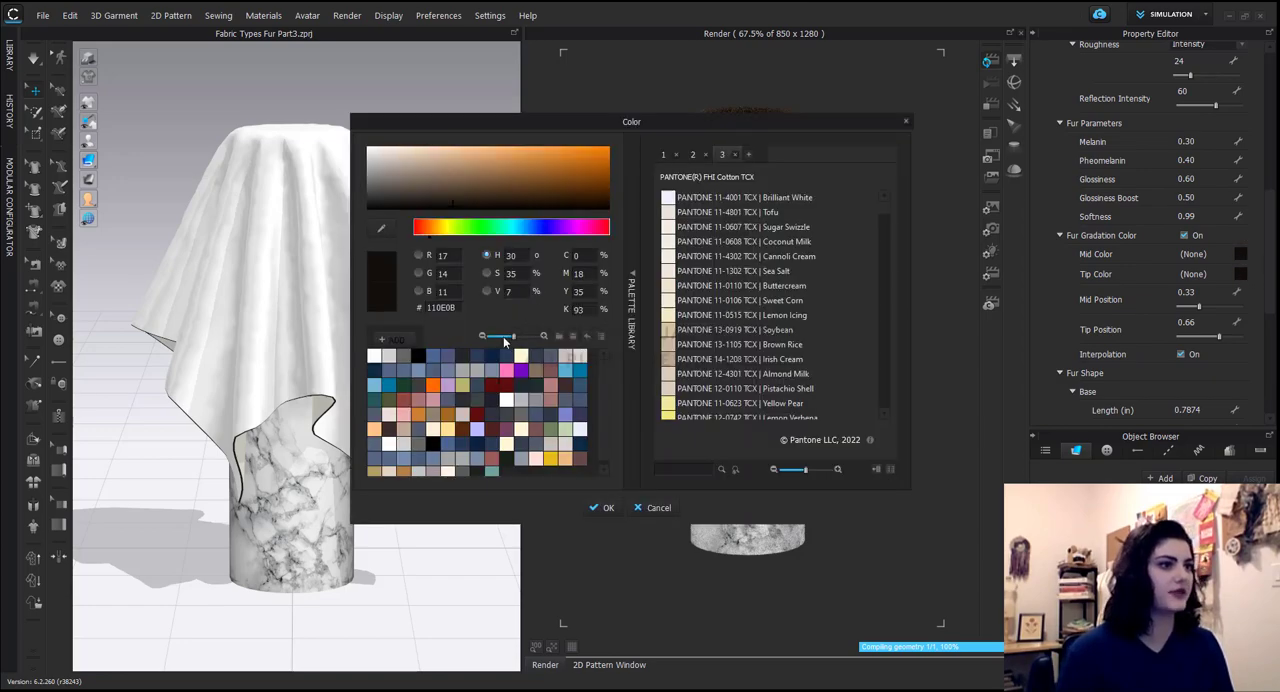
left_click_drag(453, 172, 519, 181)
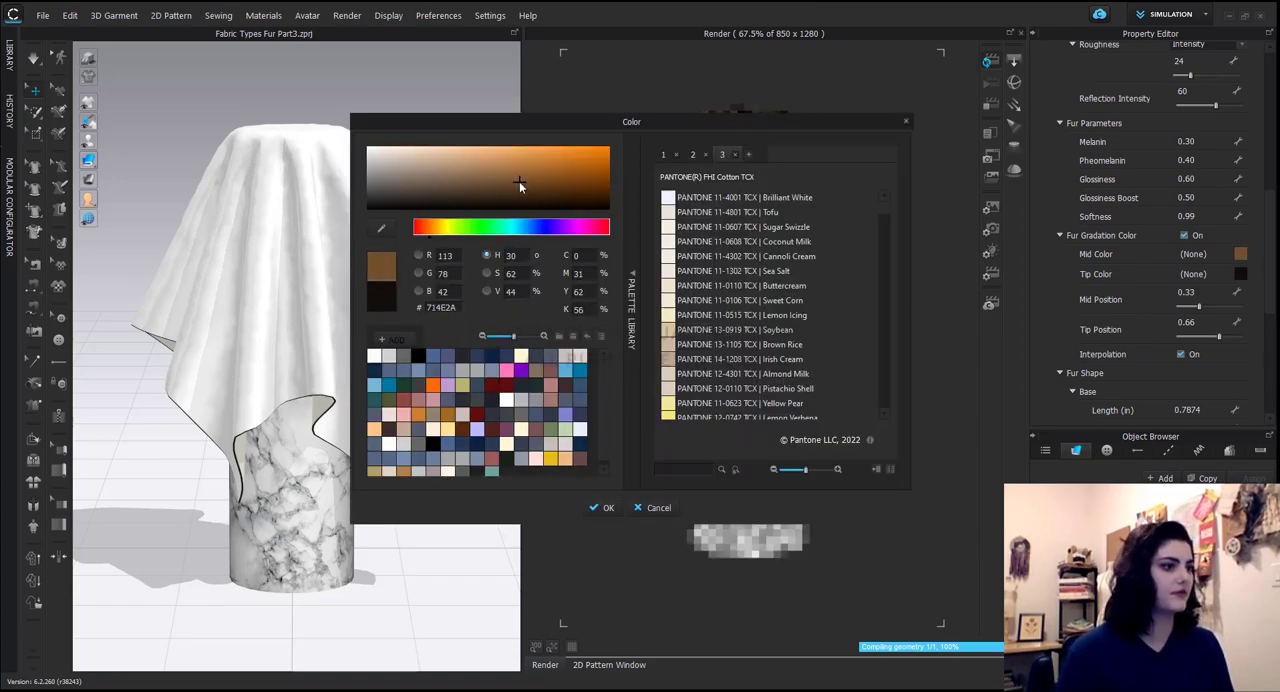
left_click(603, 507)
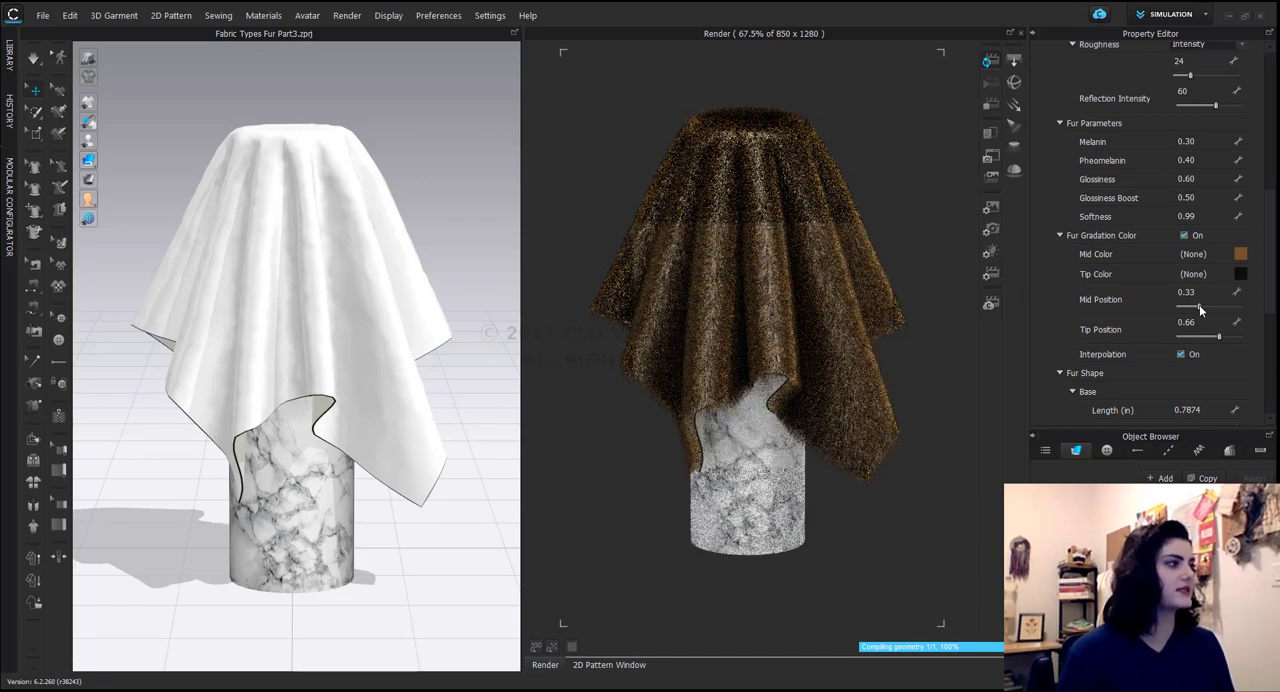
mouse_move(1200, 308)
left_mouse_down()
mouse_move(1219, 307)
mouse_move(1196, 340)
mouse_move(1225, 305)
left_mouse_up()
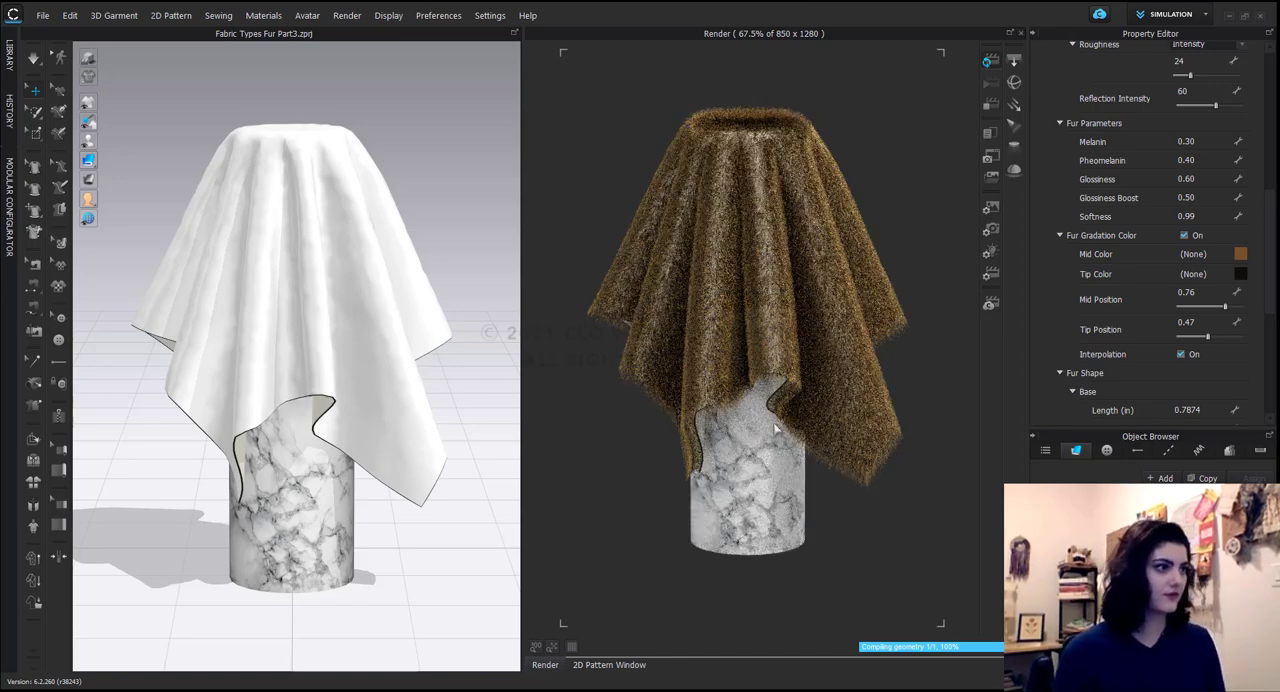
Set the base Length of the fur shape to 1 inch.
scroll(1154, 319, "down", 5)
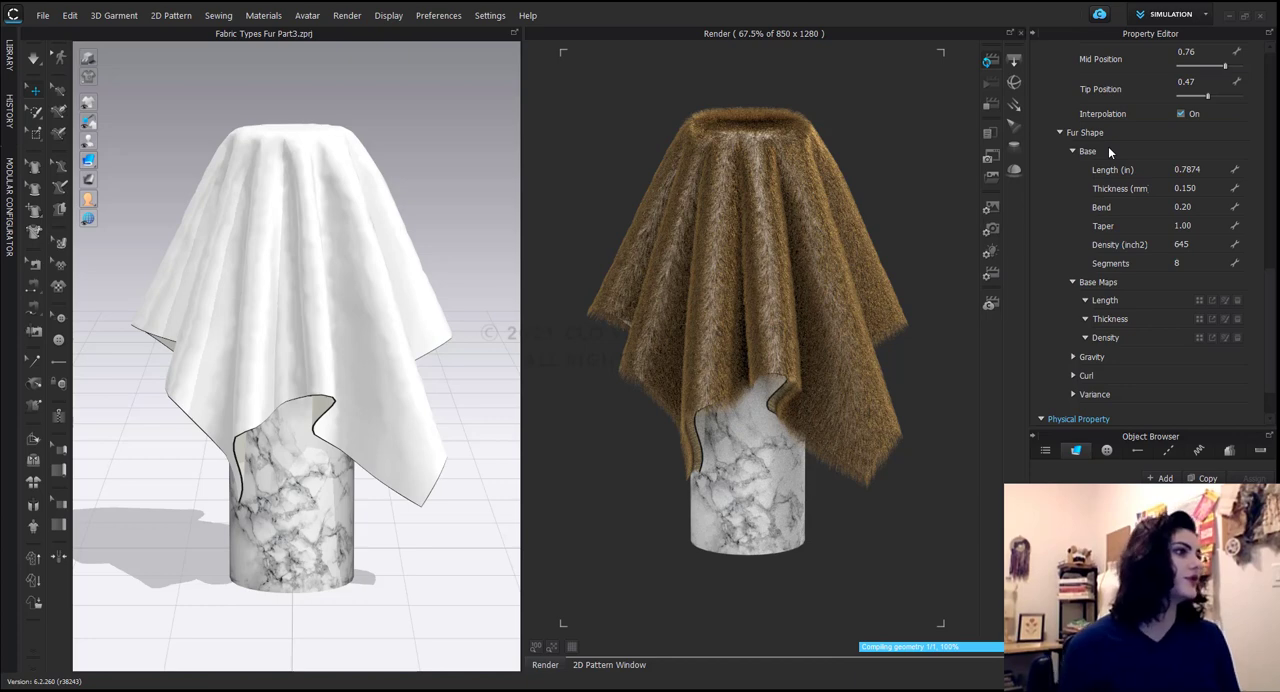
left_click(1205, 170)
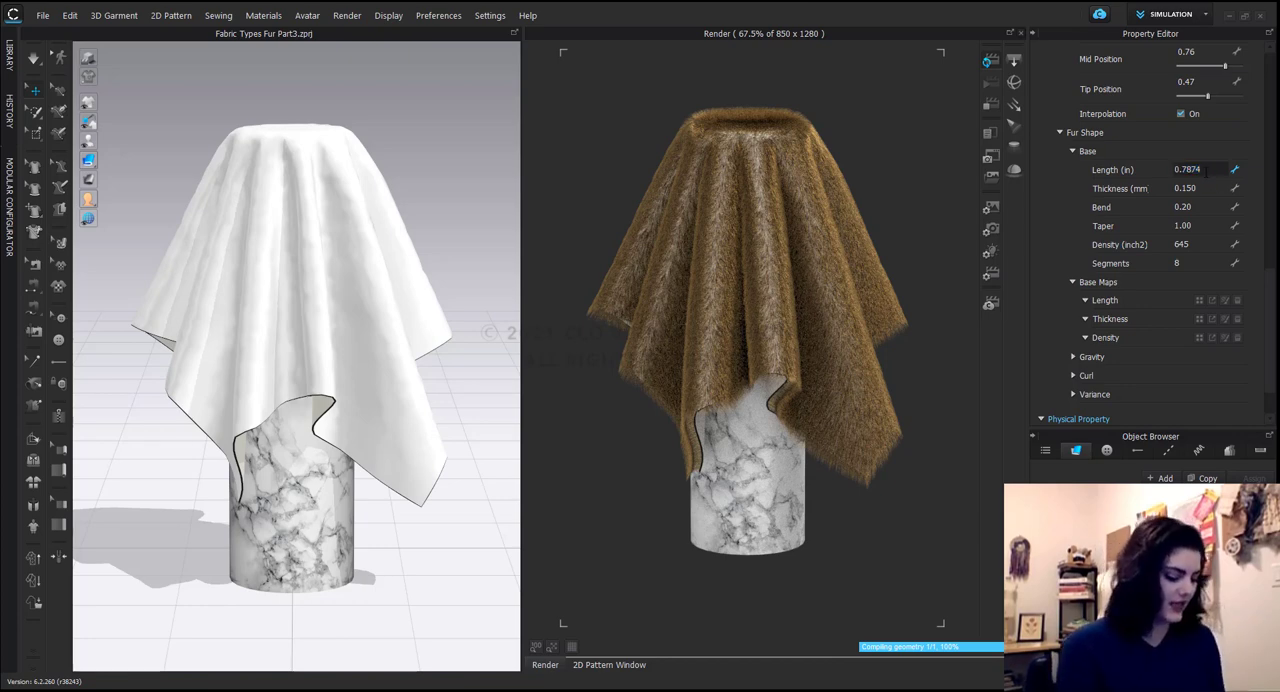
double_click(1205, 170)
type("1")
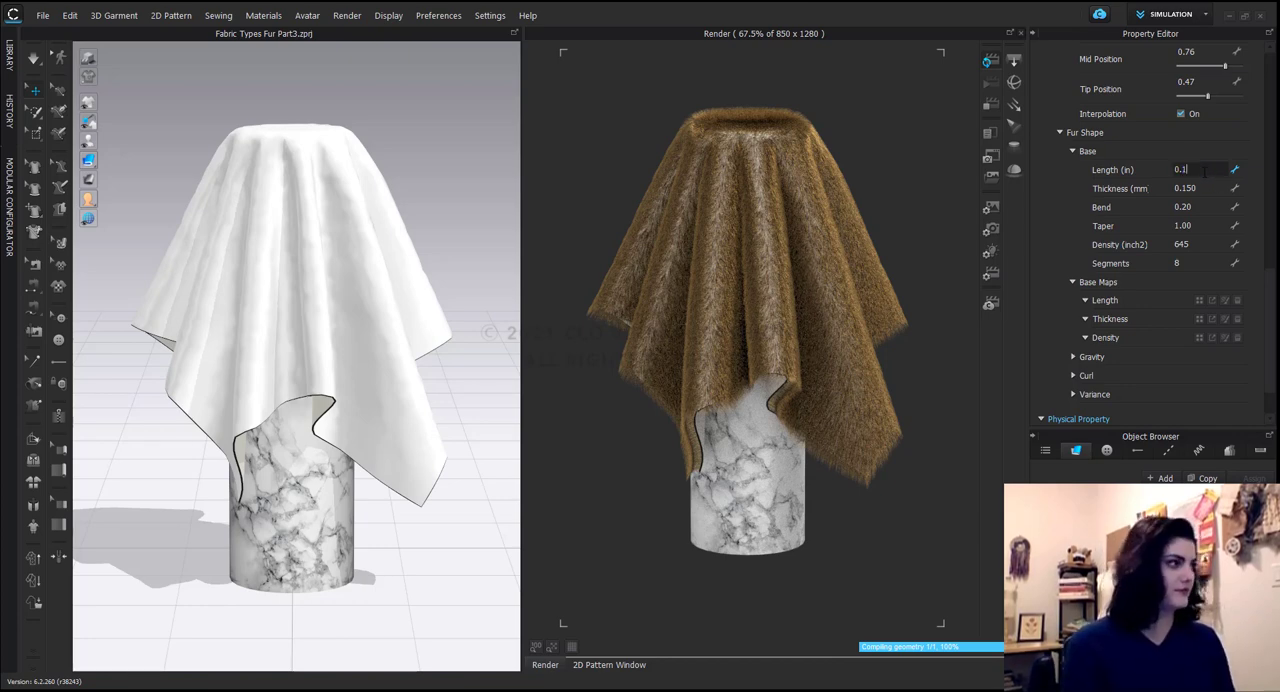
key("BackSpace")
key("BackSpace")
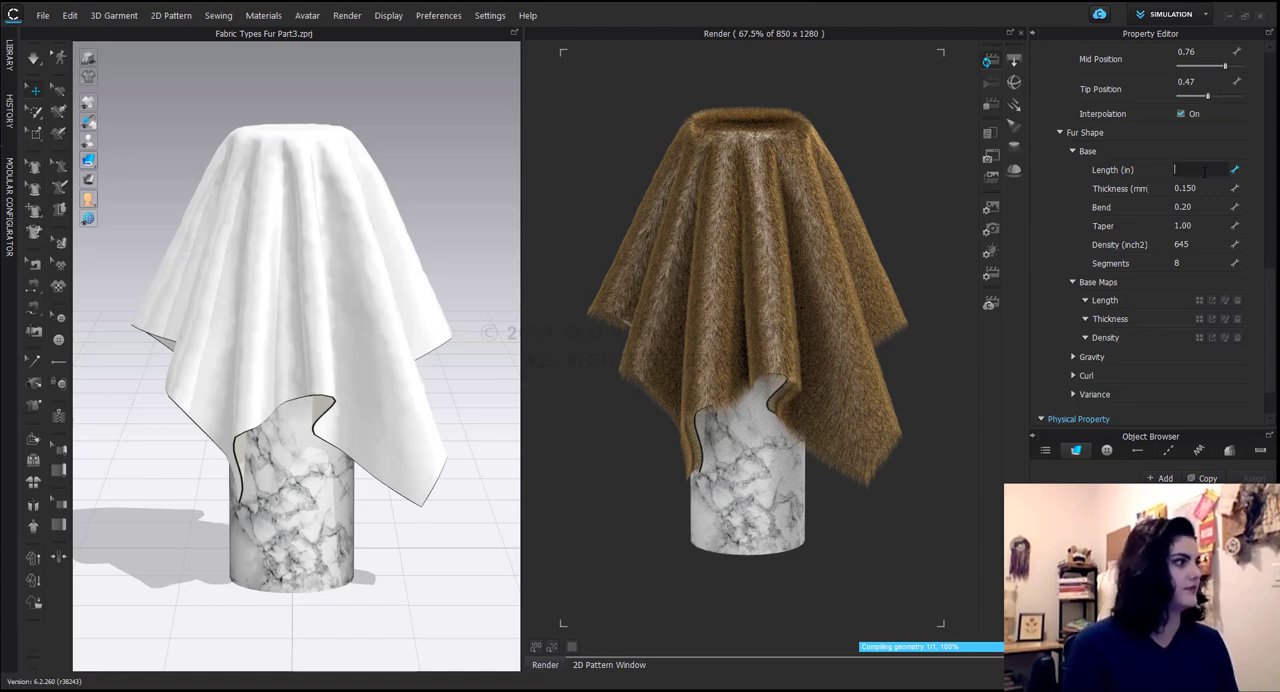
type("1")
key("Return")
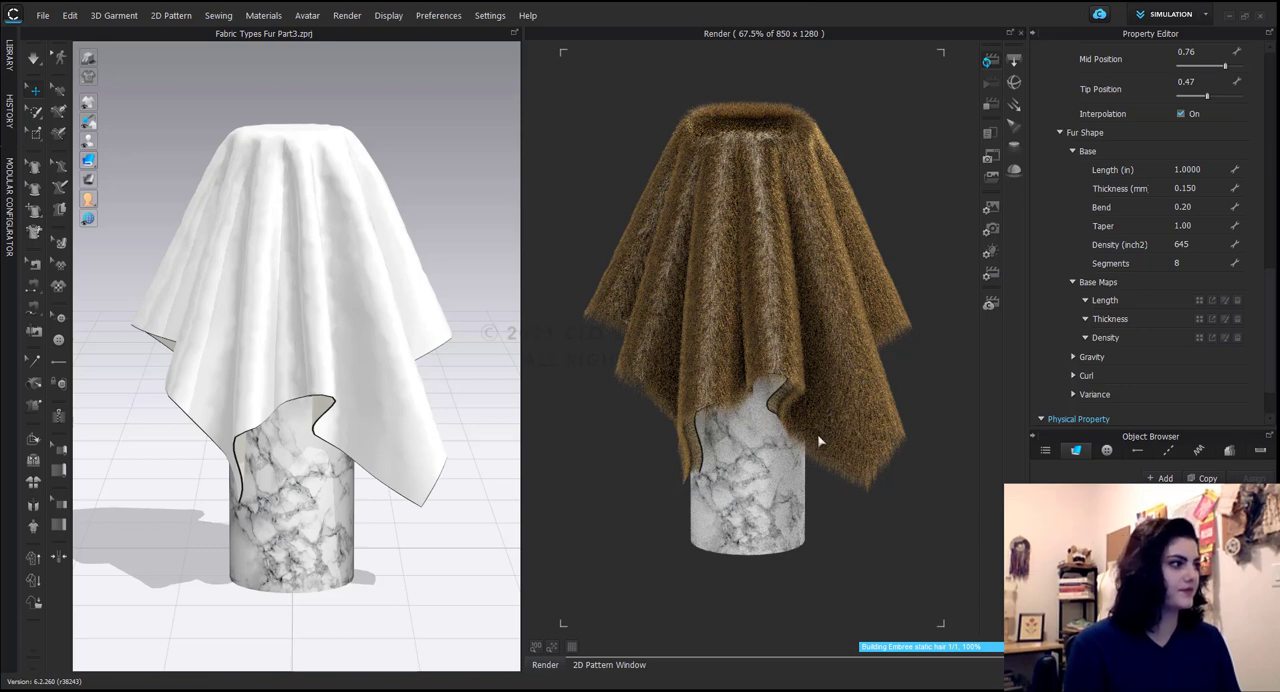
Set the fur's base Thickness to 1.2 mm and its Length to 0.5 inch.
double_click(1185, 188)
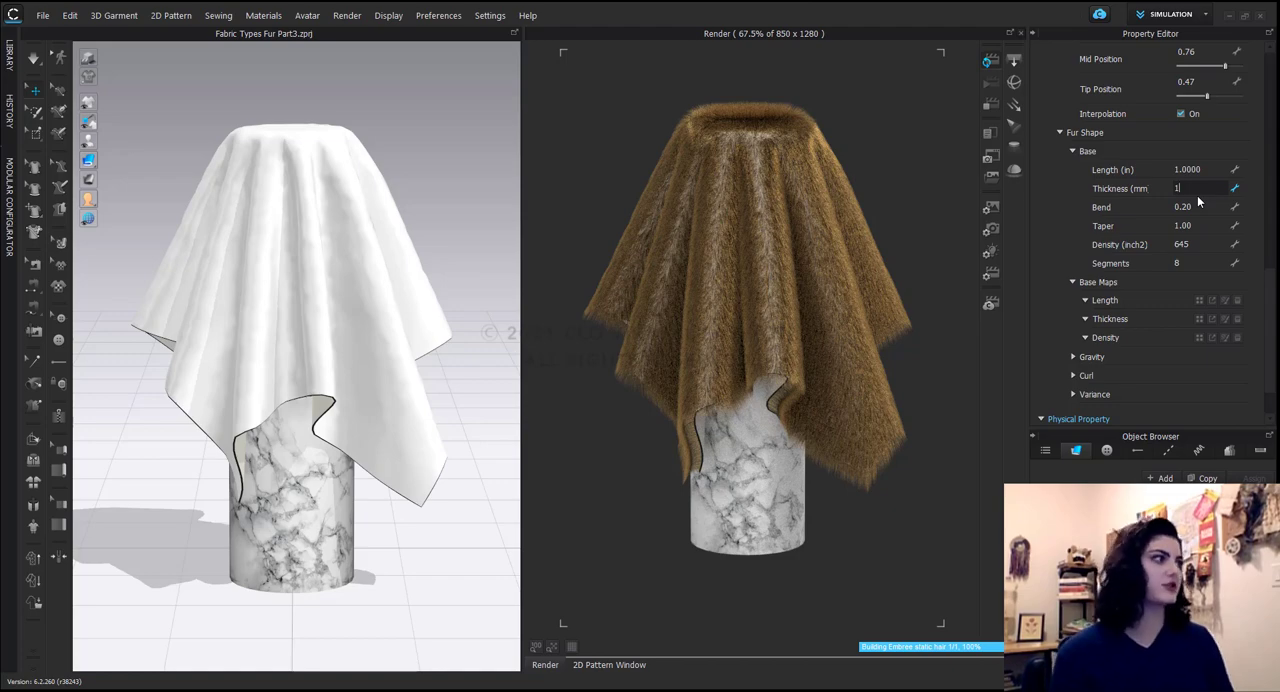
left_click(1203, 174)
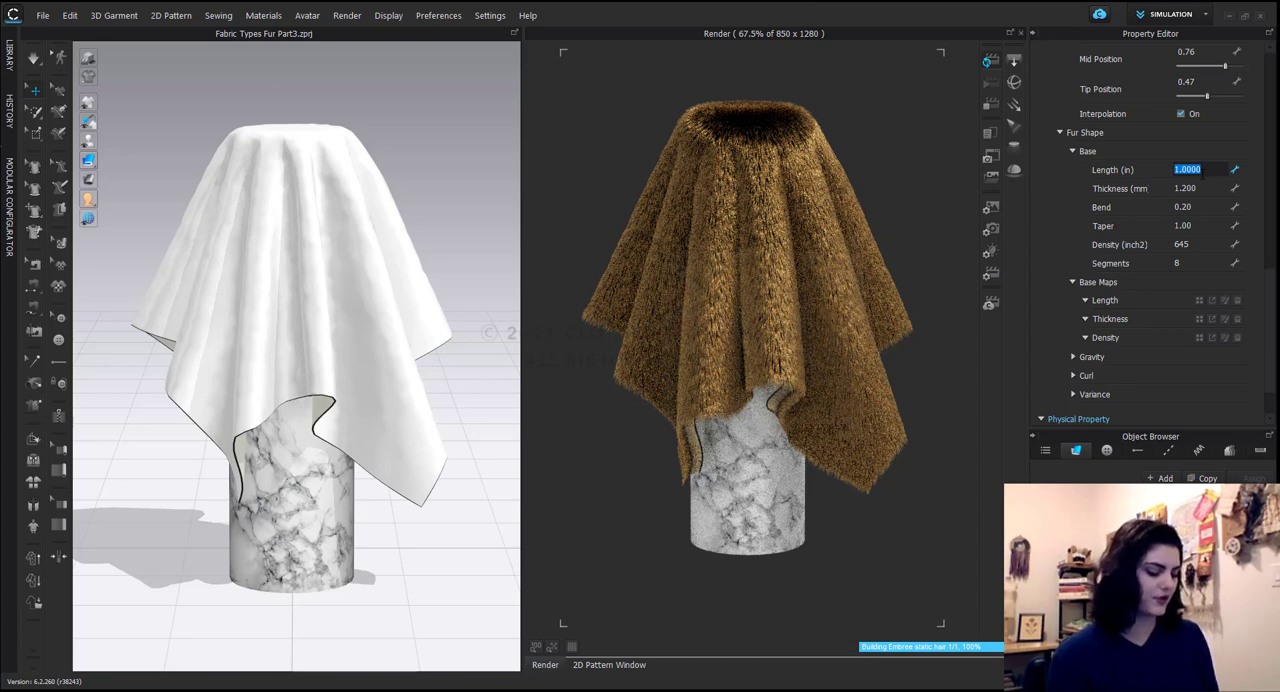
type(".")
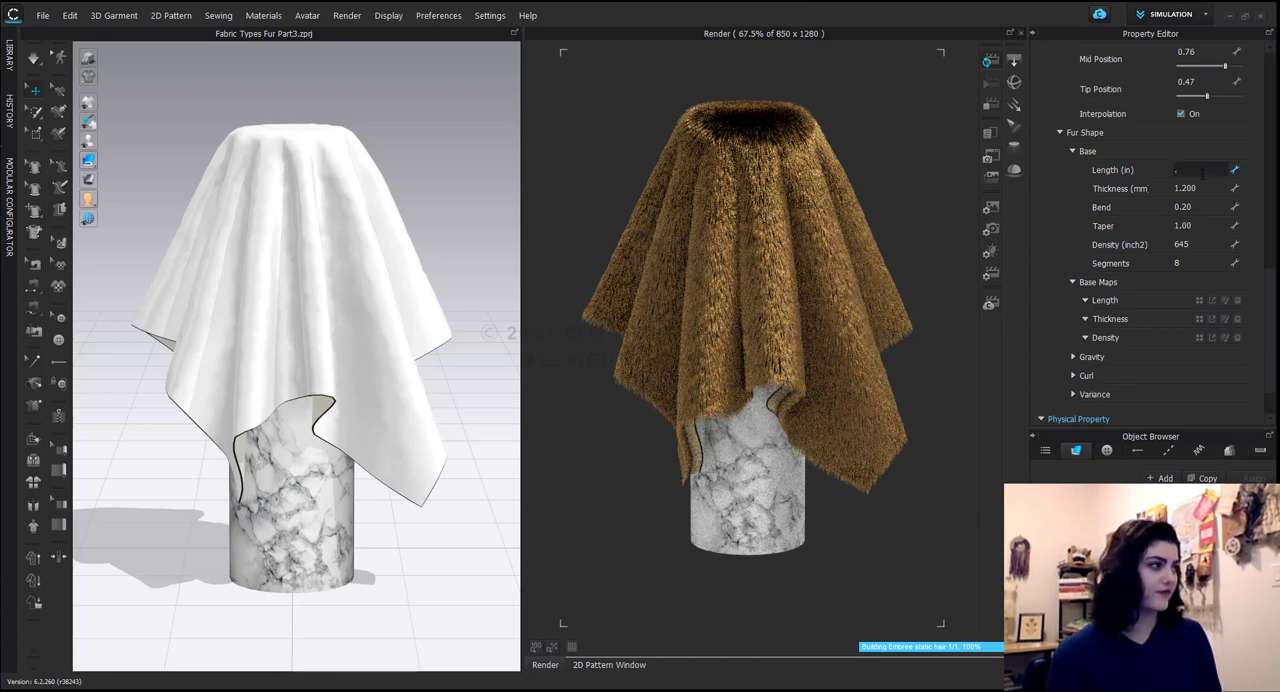
type("5")
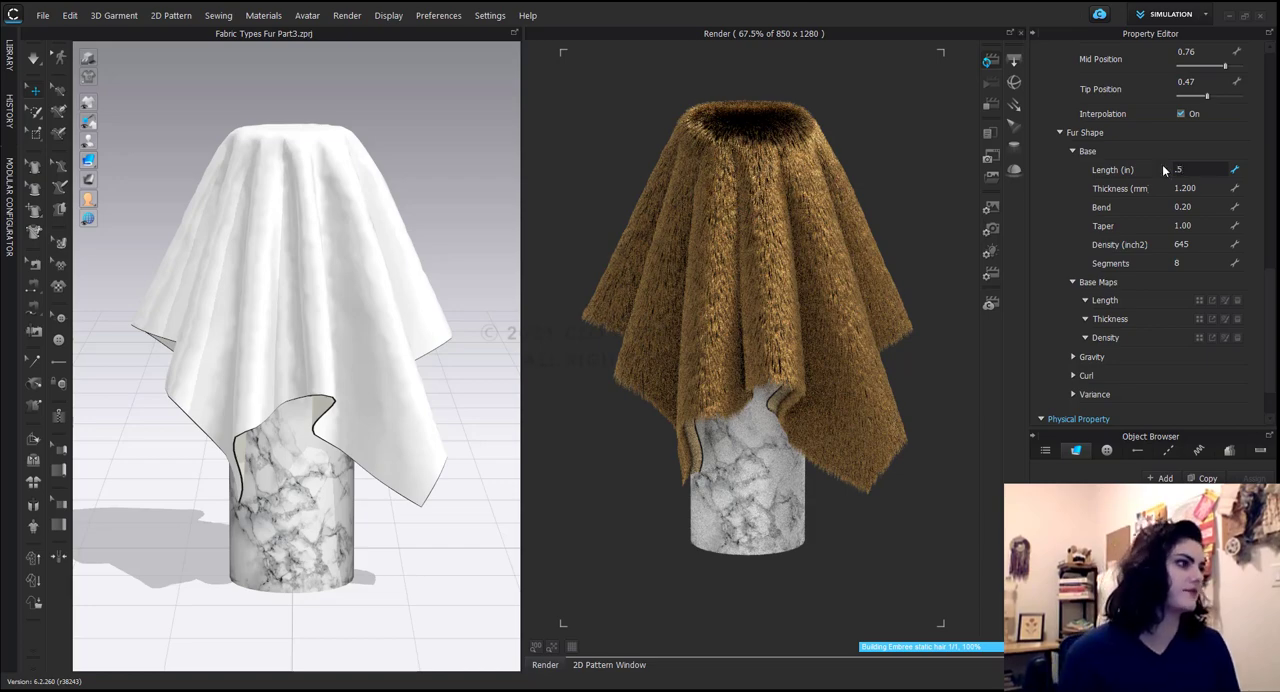
key("Return")
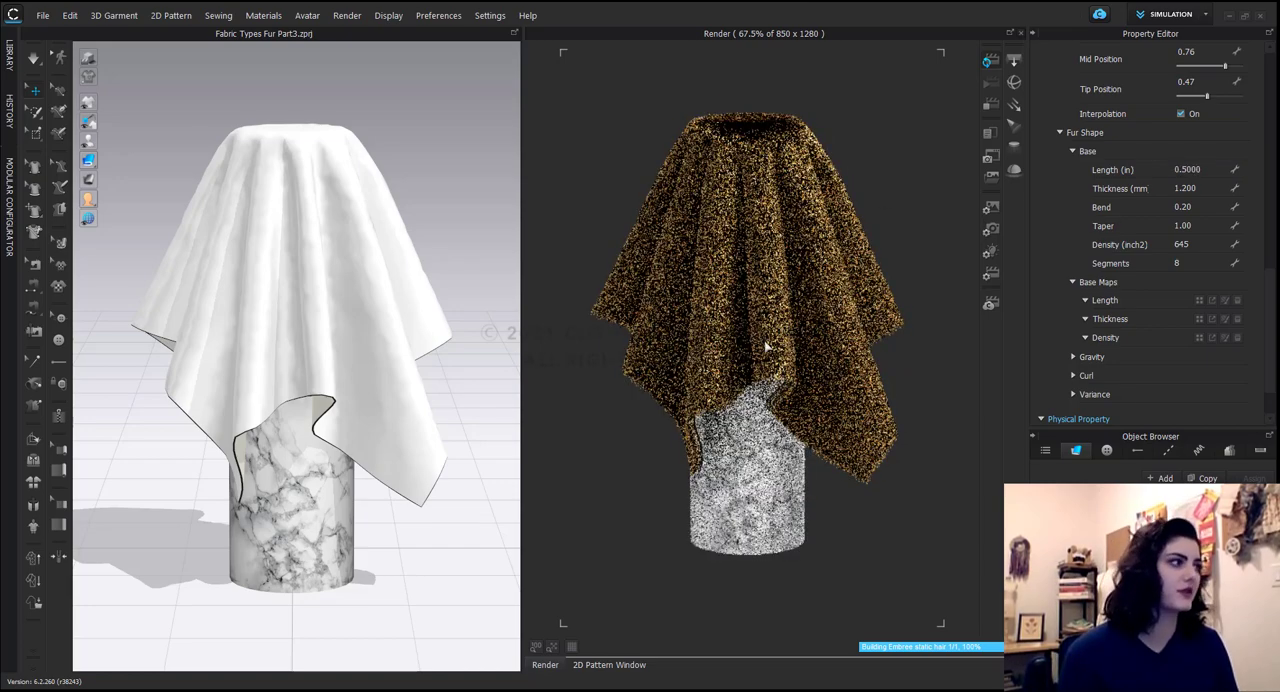
Shorten the fur's base Length to 0.08 inch.
left_click(1204, 170)
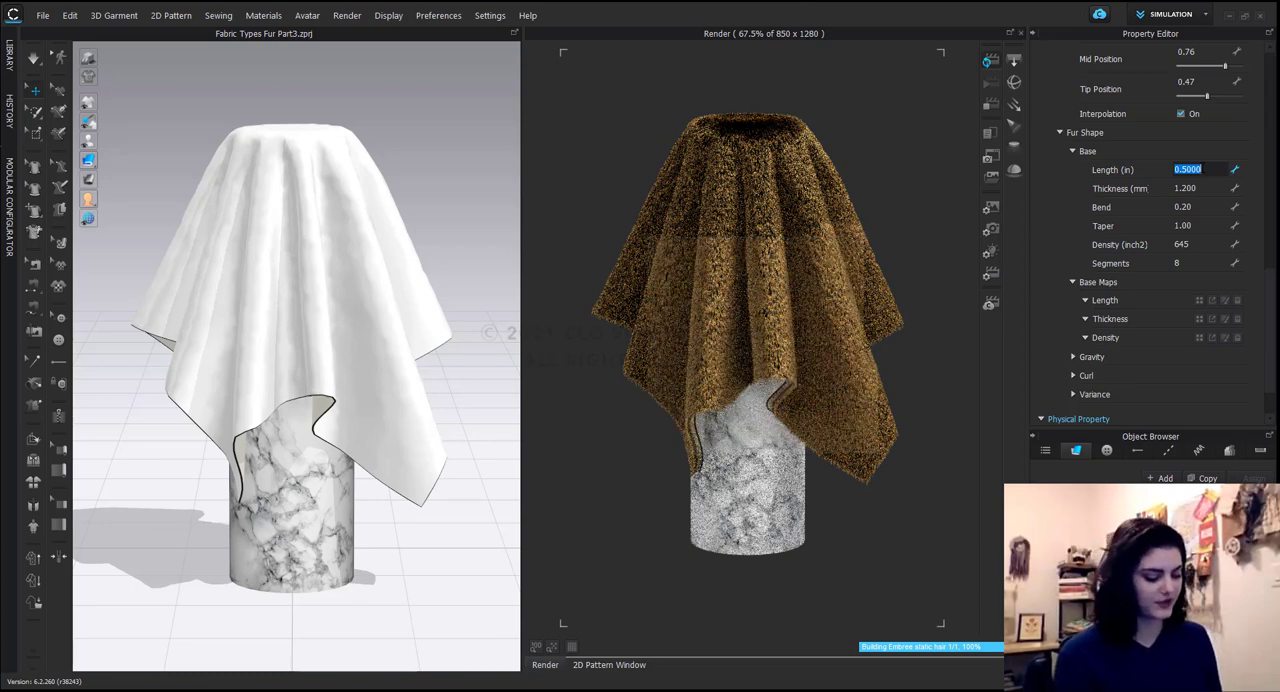
type(".0")
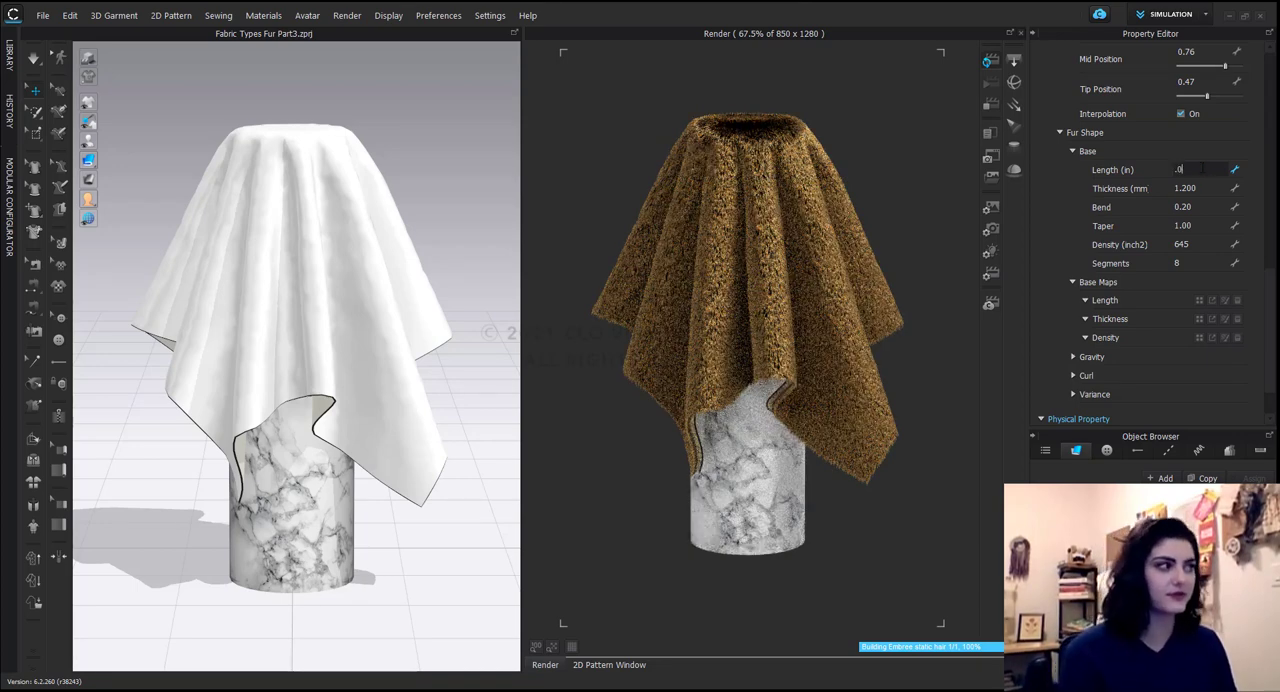
type("8")
key("Return")
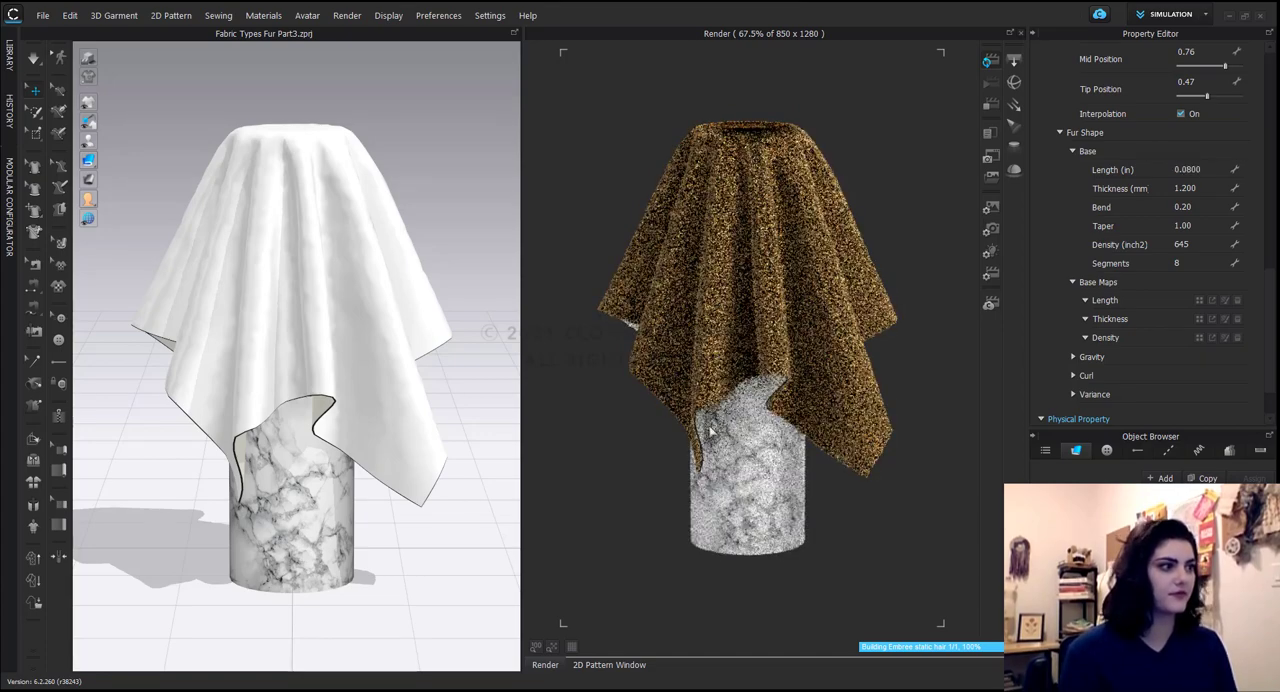
Set the fur's base Length to 1 inch and its Thickness to 0.8 mm.
scroll(759, 359, "up", 2)
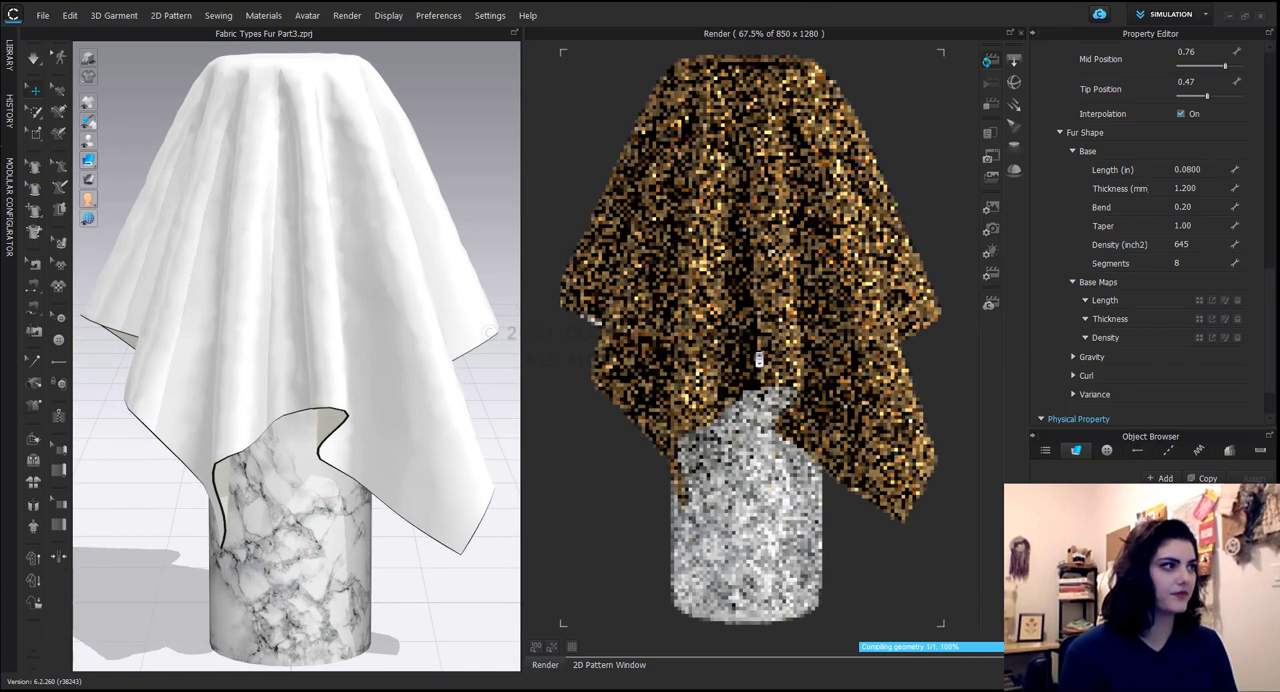
scroll(766, 385, "up", 2)
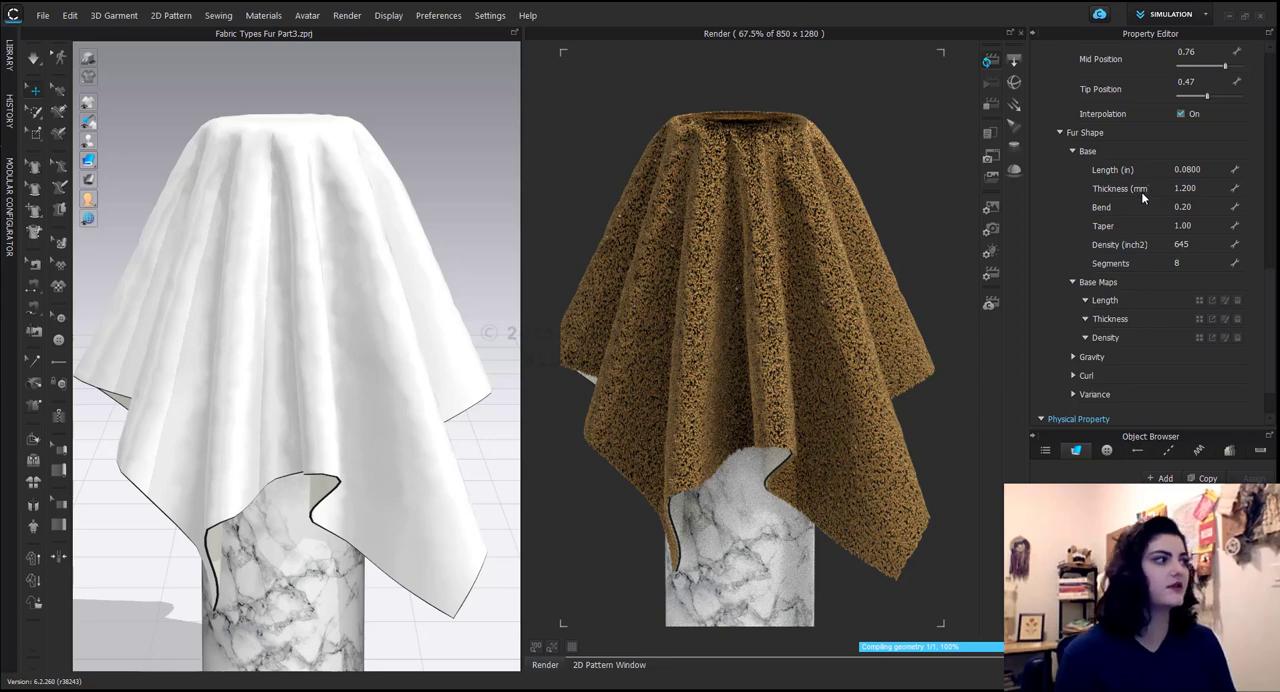
left_click(1211, 169)
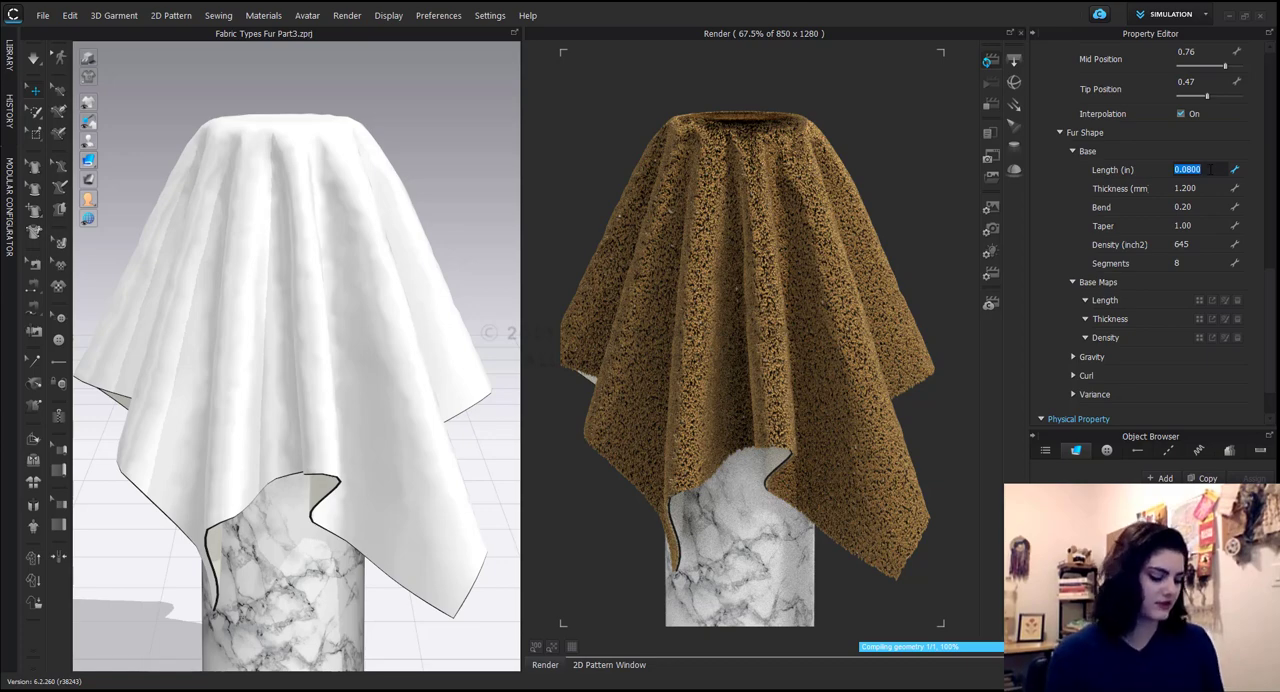
type("1")
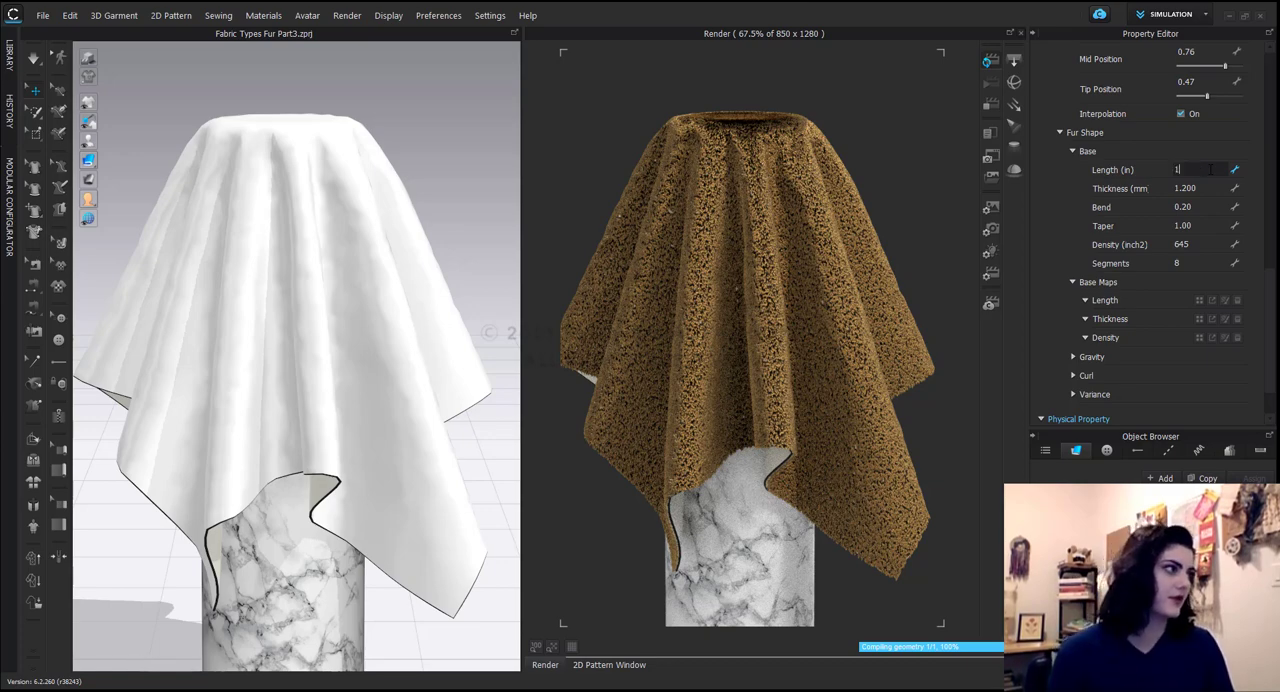
left_click(1207, 188)
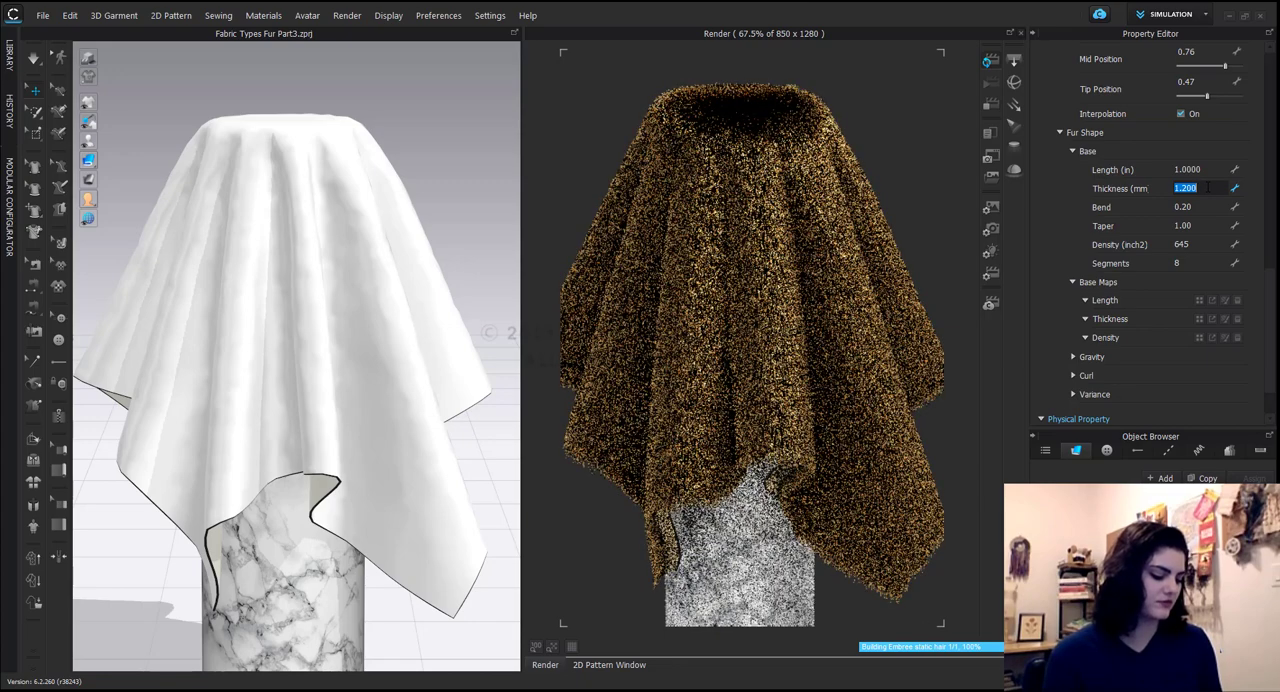
type(".8")
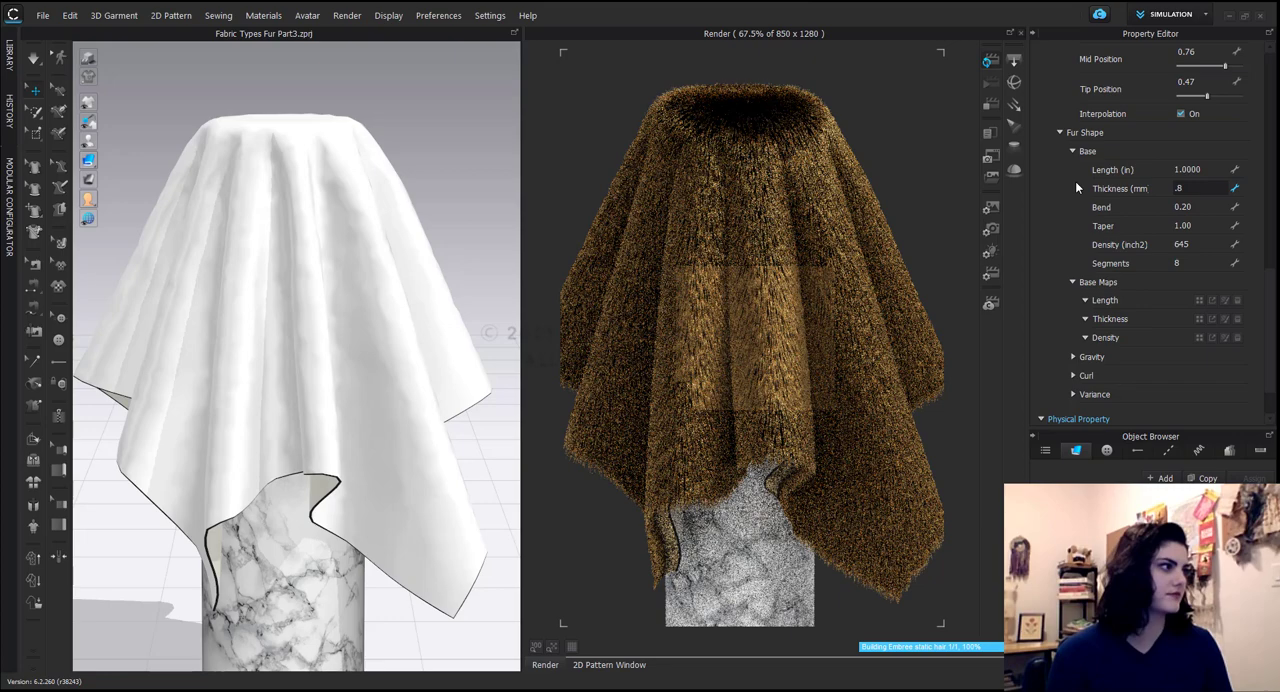
key("Return")
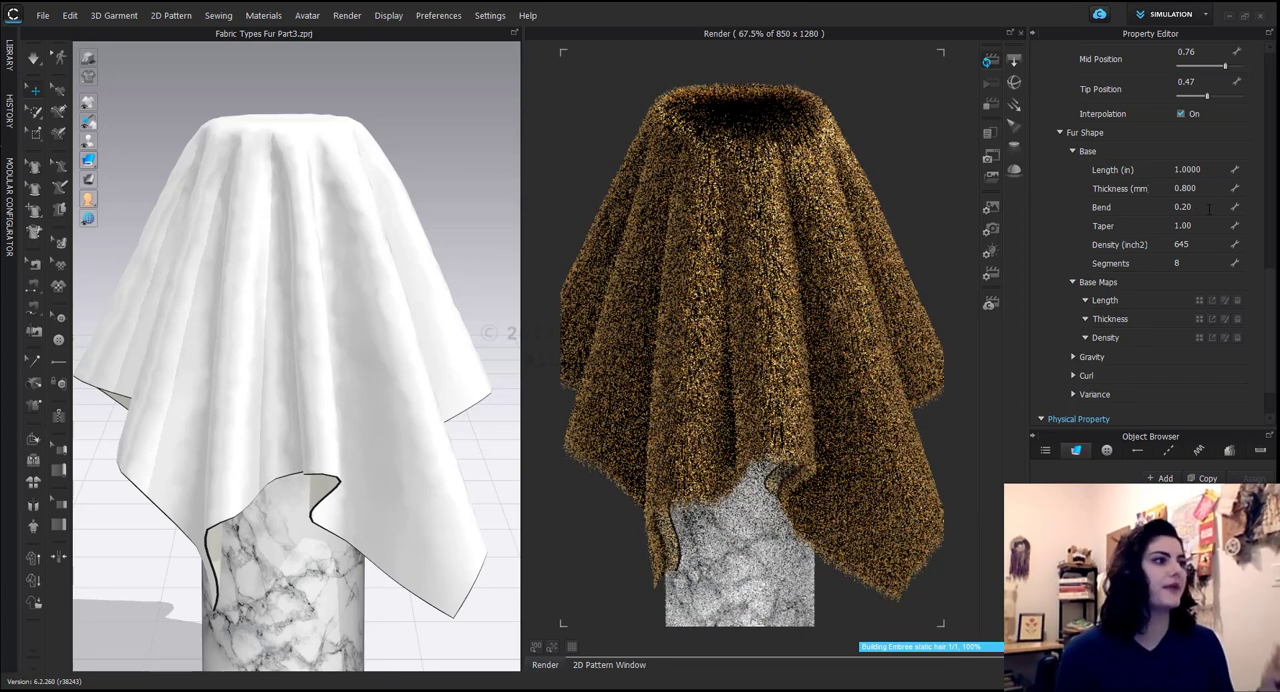
Increase the Bend of the fur shape's base to 0.5.
left_click(1209, 208)
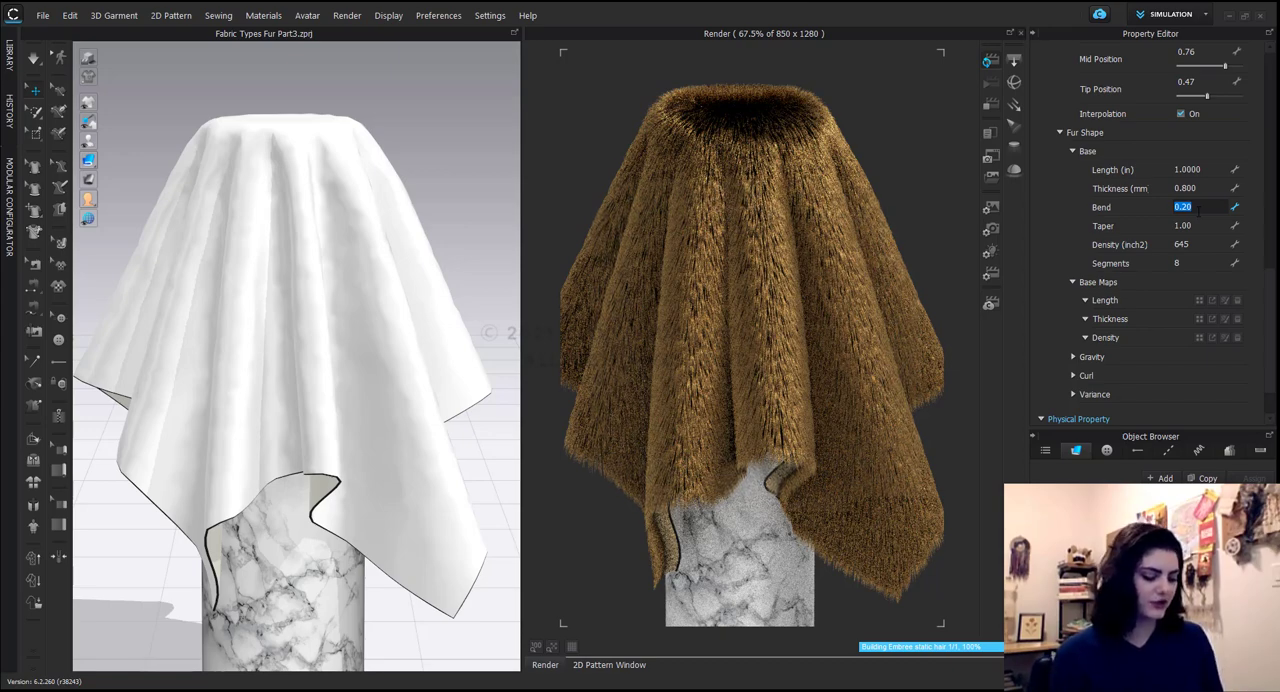
type(".")
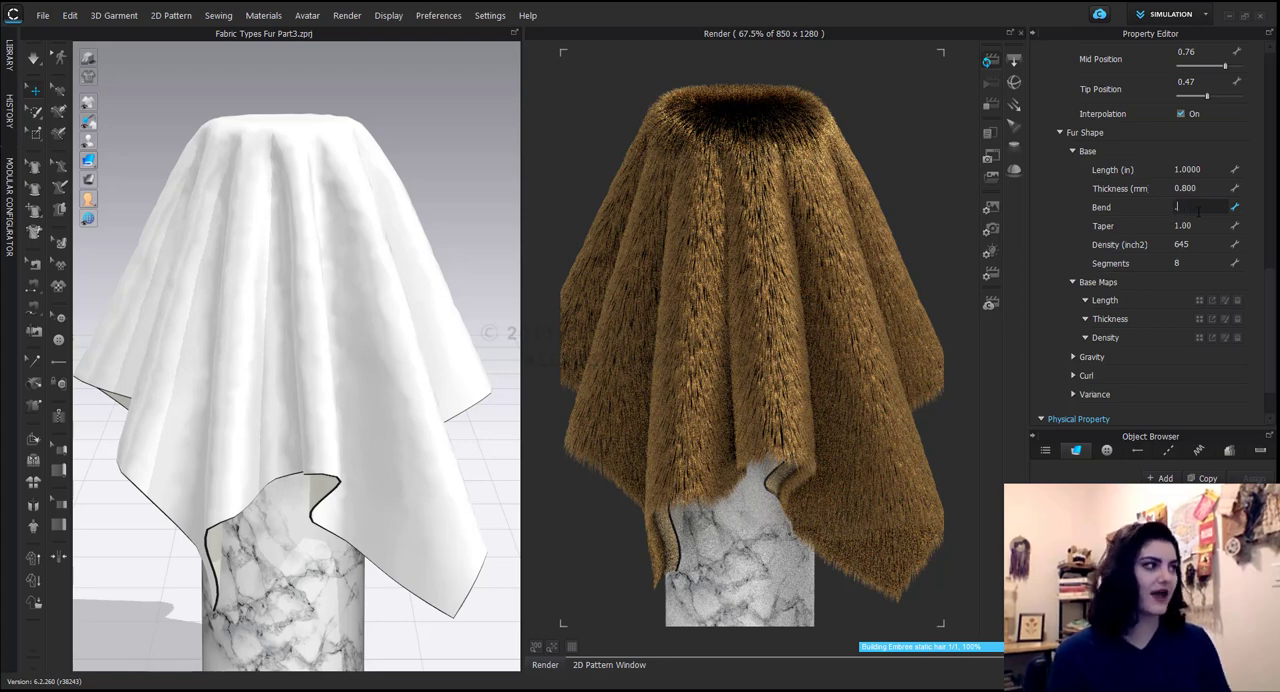
type("5")
key("Return")
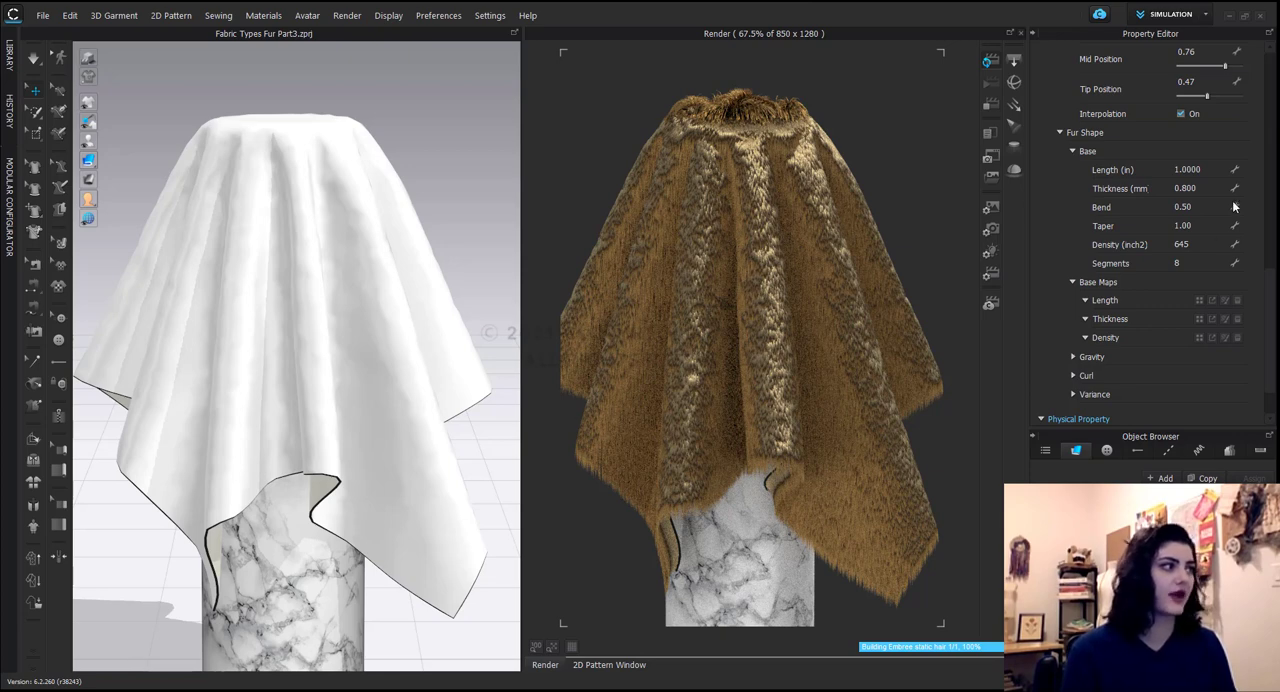
Reduce the fur's base Length to 0.08 inch and raise its Thickness to 1.5 mm.
left_click(1214, 170)
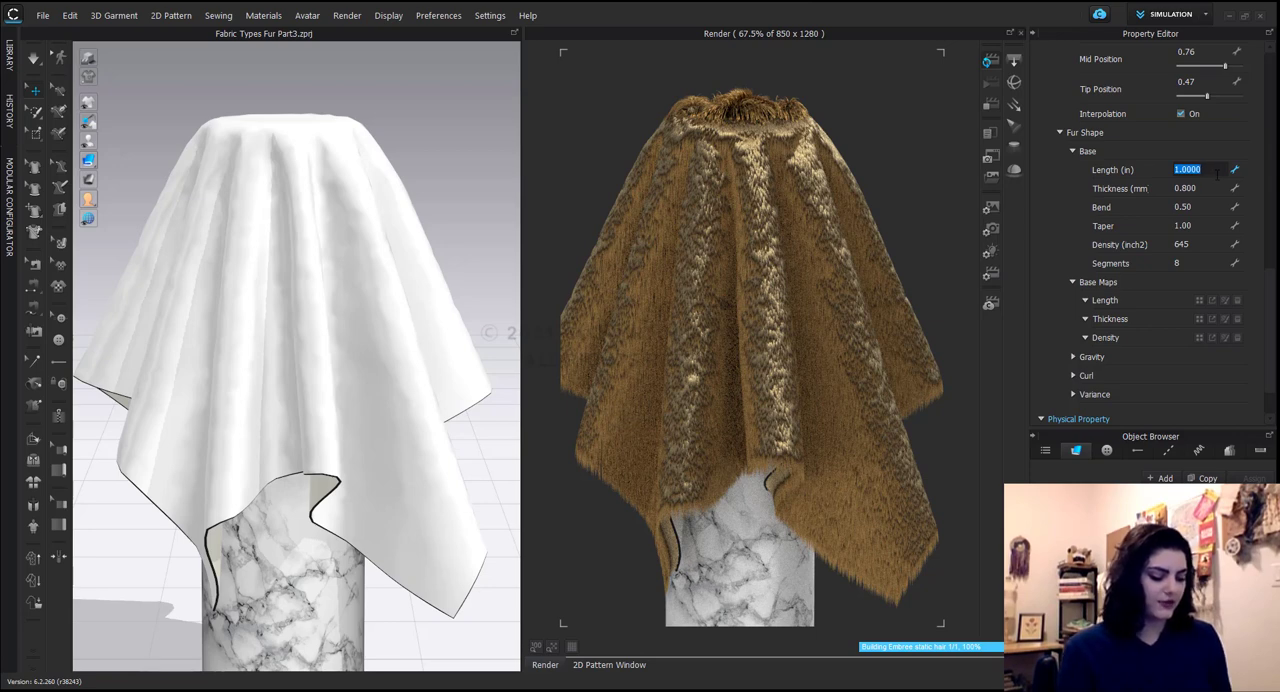
type(".08")
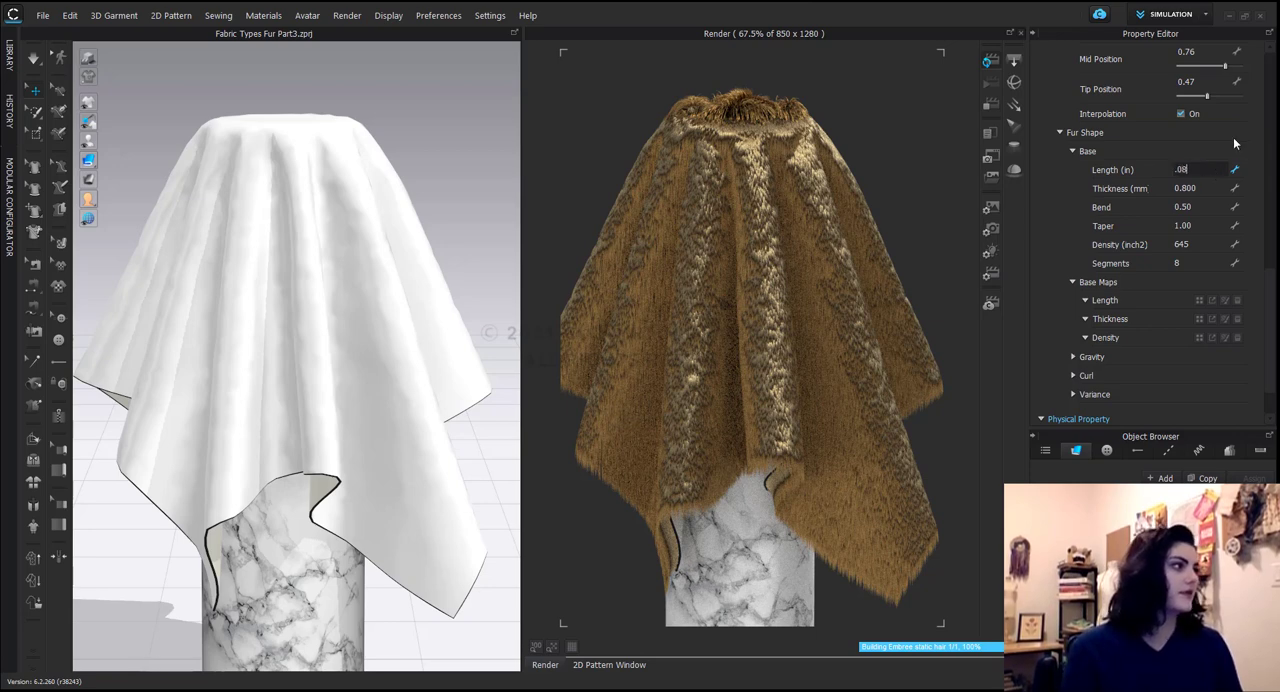
key("Return")
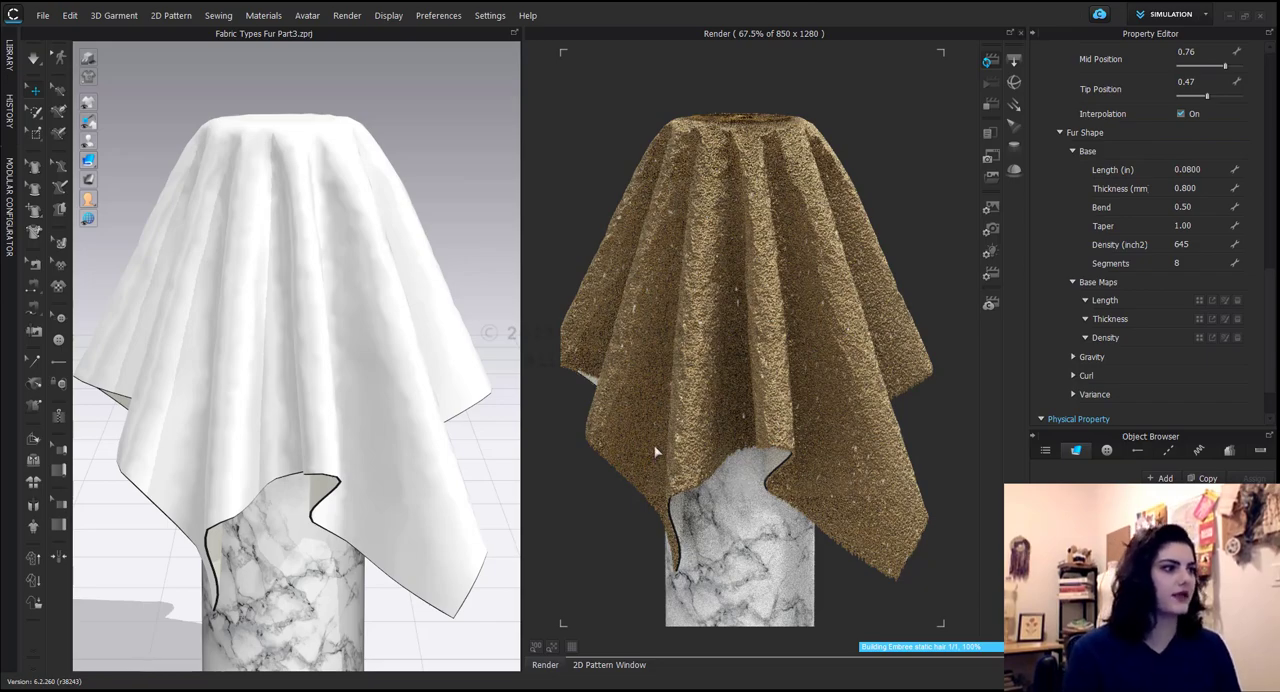
scroll(698, 348, "up", 6)
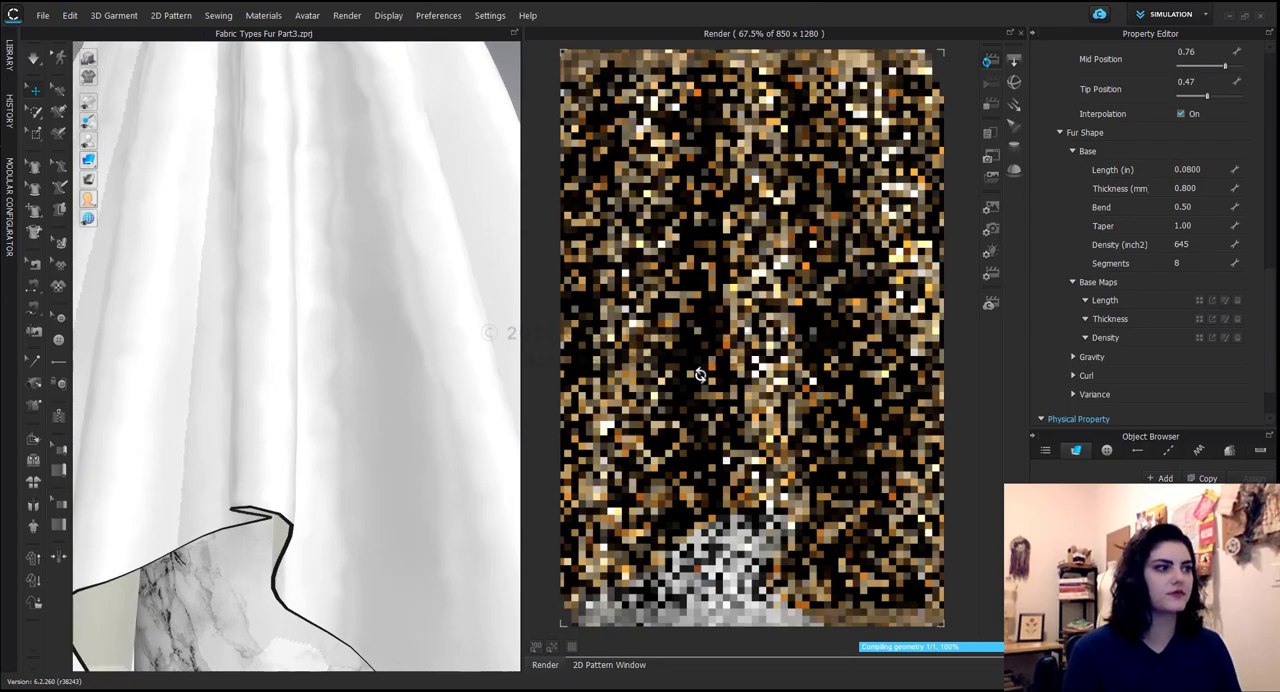
right_click_drag(698, 375, 765, 392)
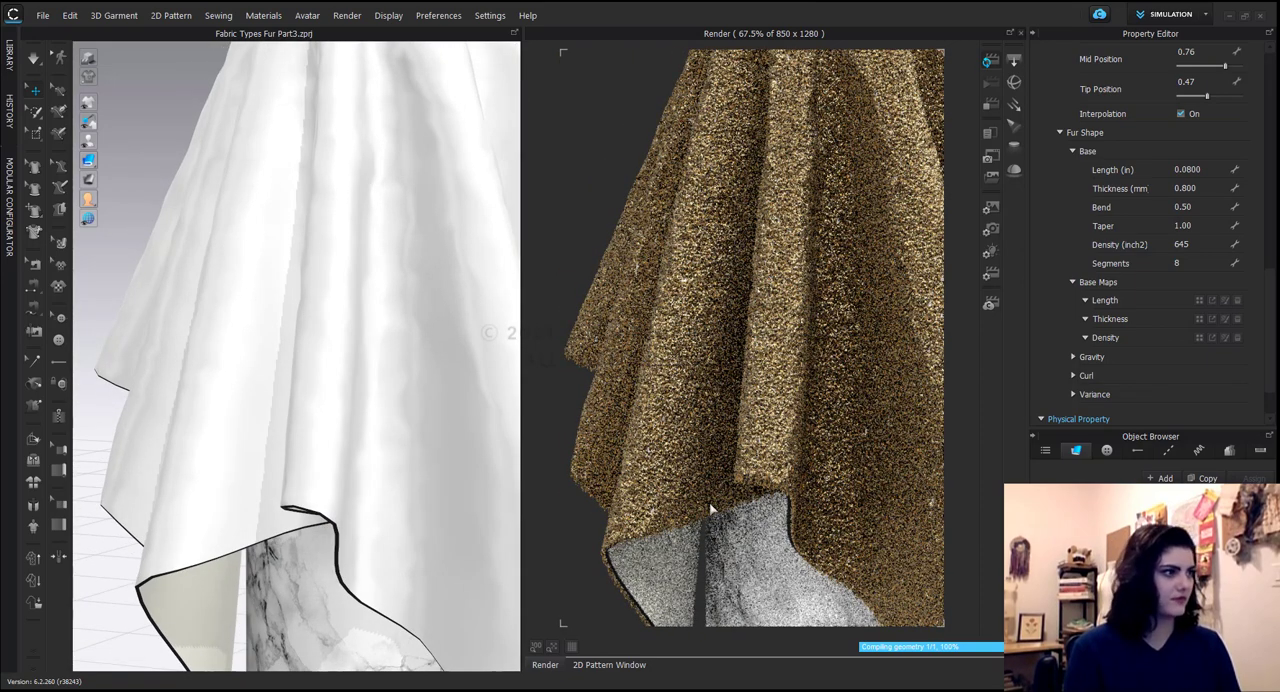
left_click(1186, 188)
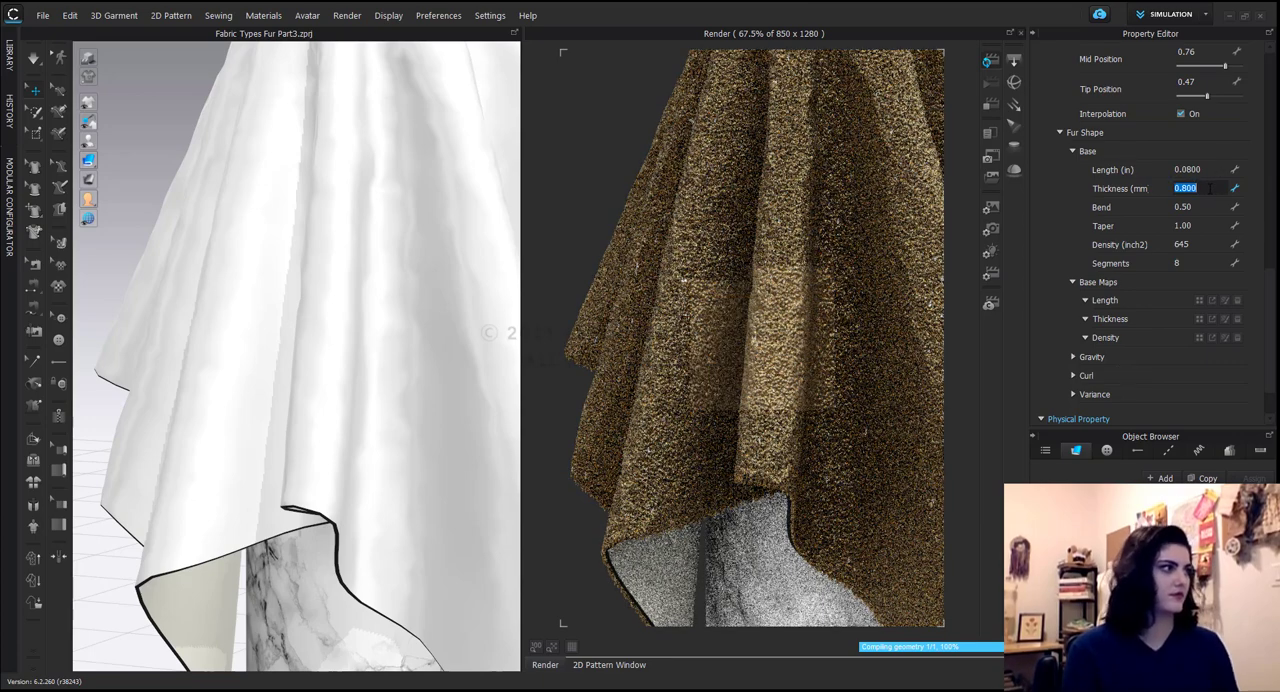
type("1.5")
key("Return")
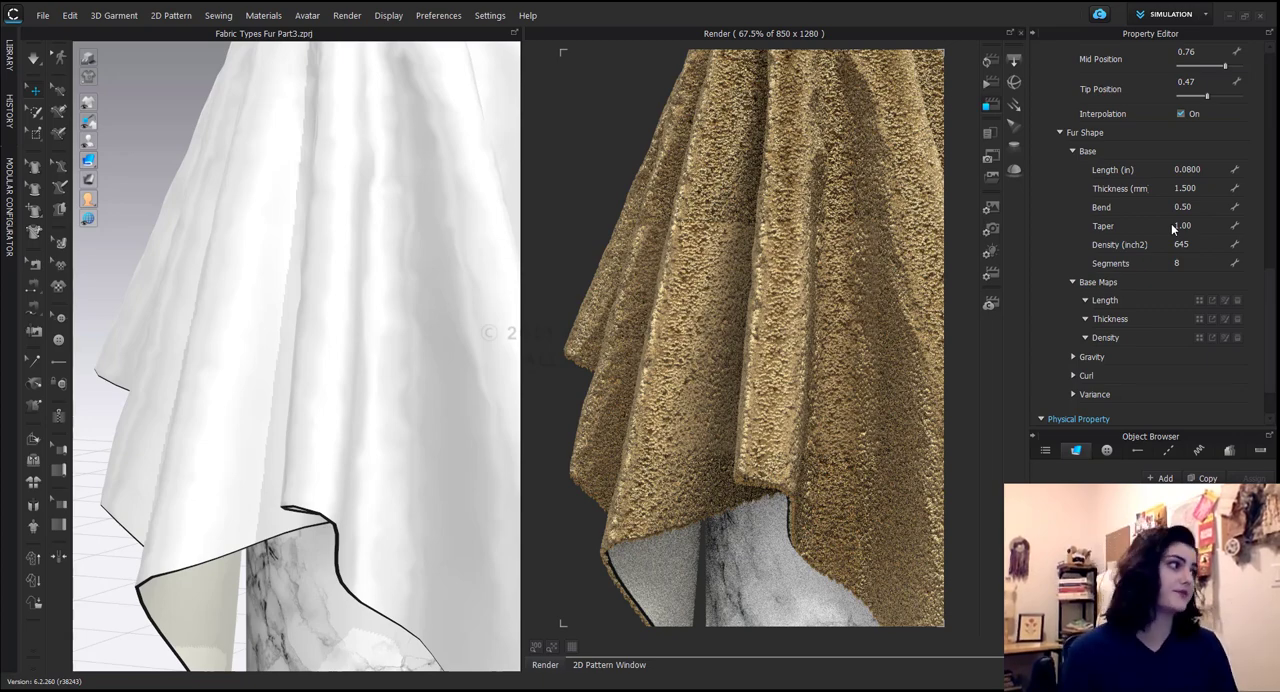
Lengthen the base fur to 1.5 inches and reduce its Thickness to 0.5 mm.
left_click(1213, 170)
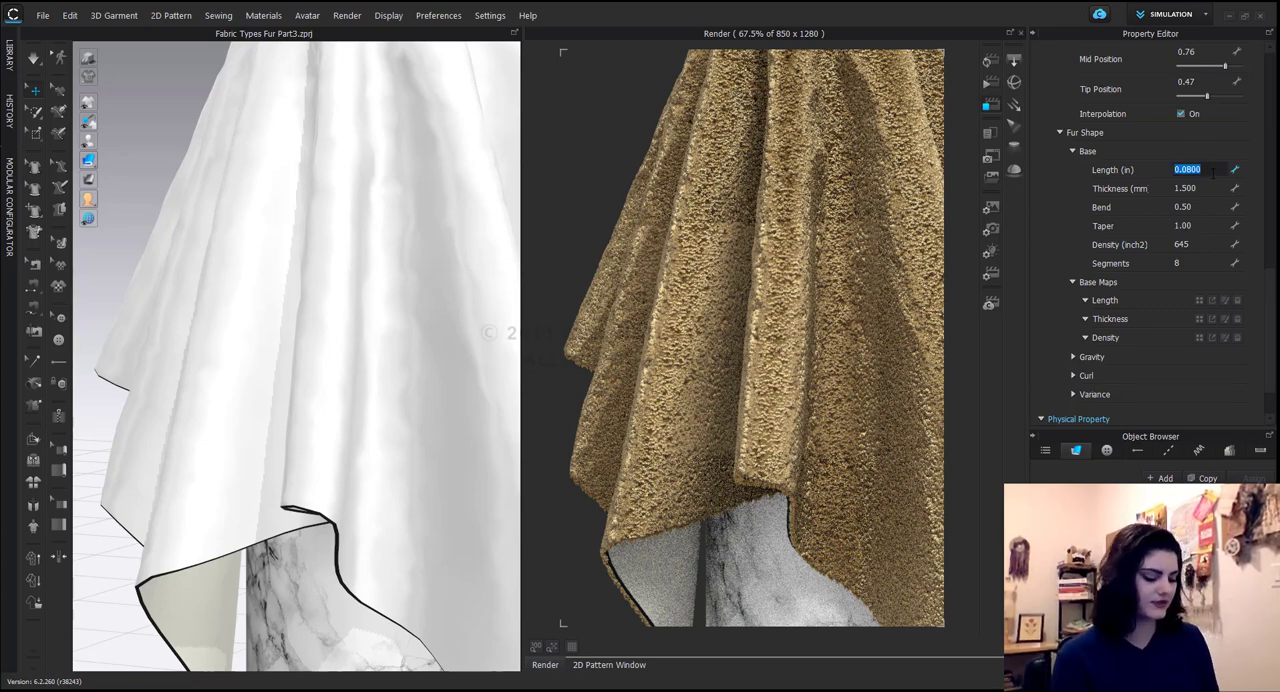
type("1.5")
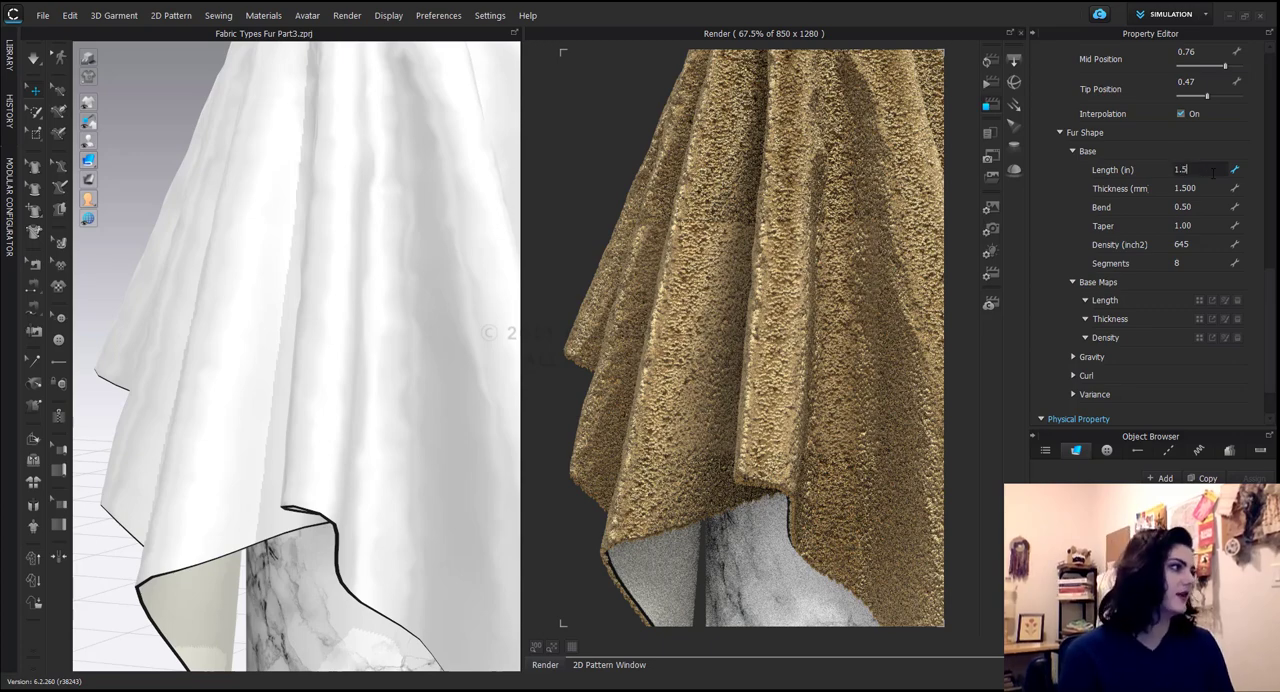
left_click(1200, 188)
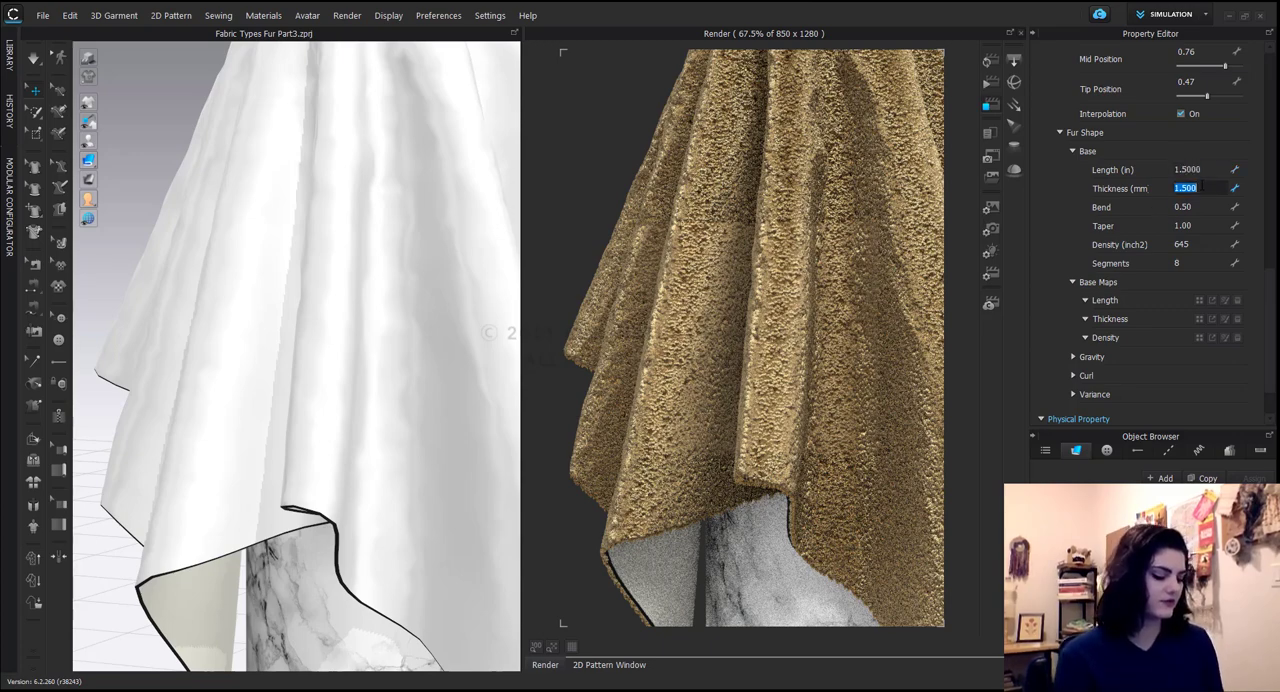
type(".5")
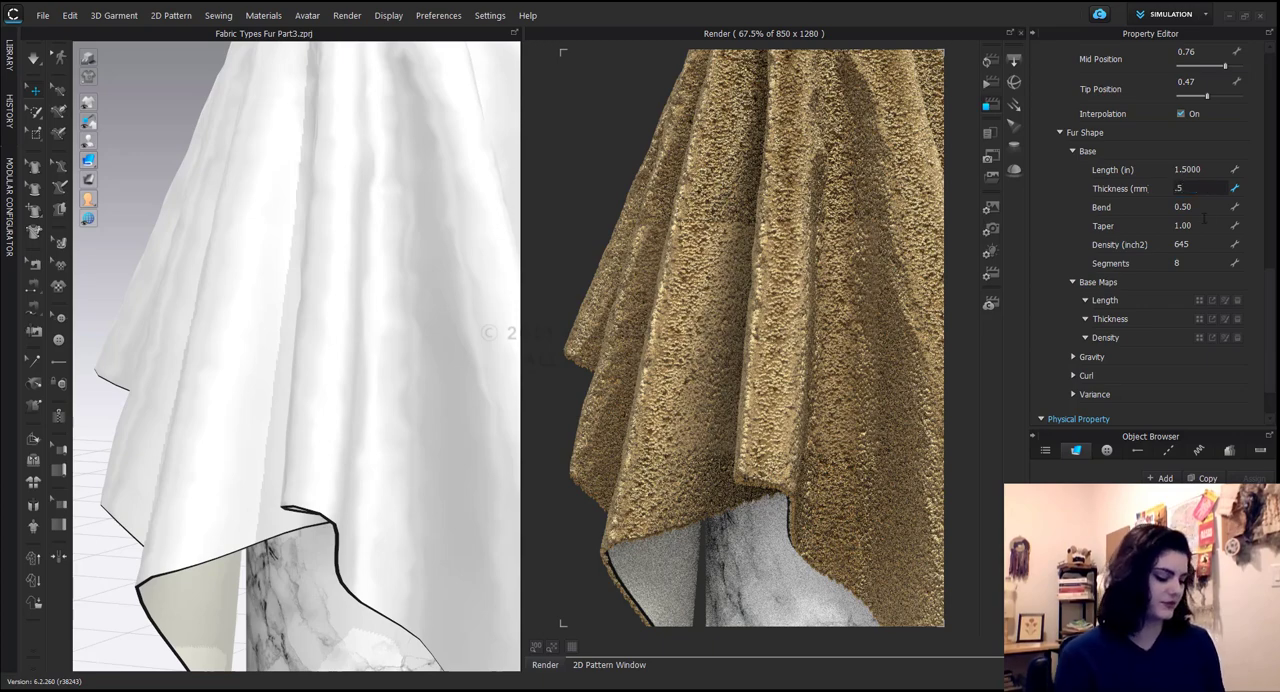
Set the fur's base Bend to 0.02 and enter 1 for its Taper.
left_click(1203, 207)
type(".02")
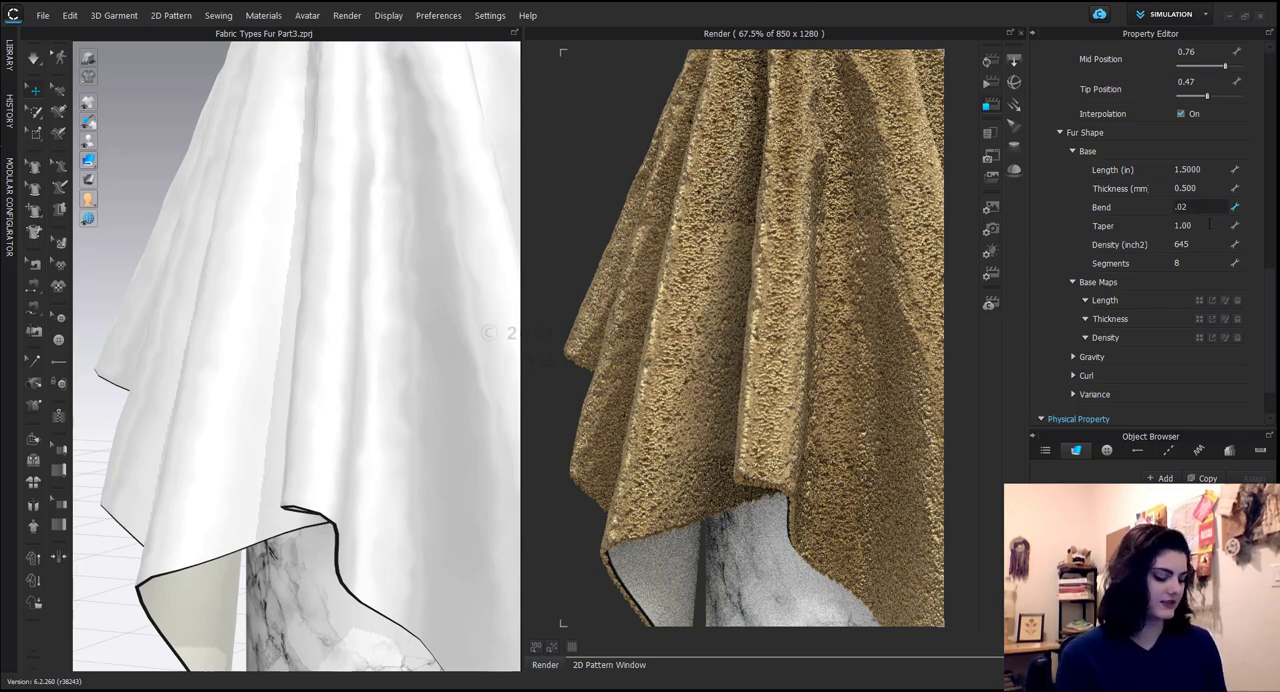
left_click(1207, 225)
type("1")
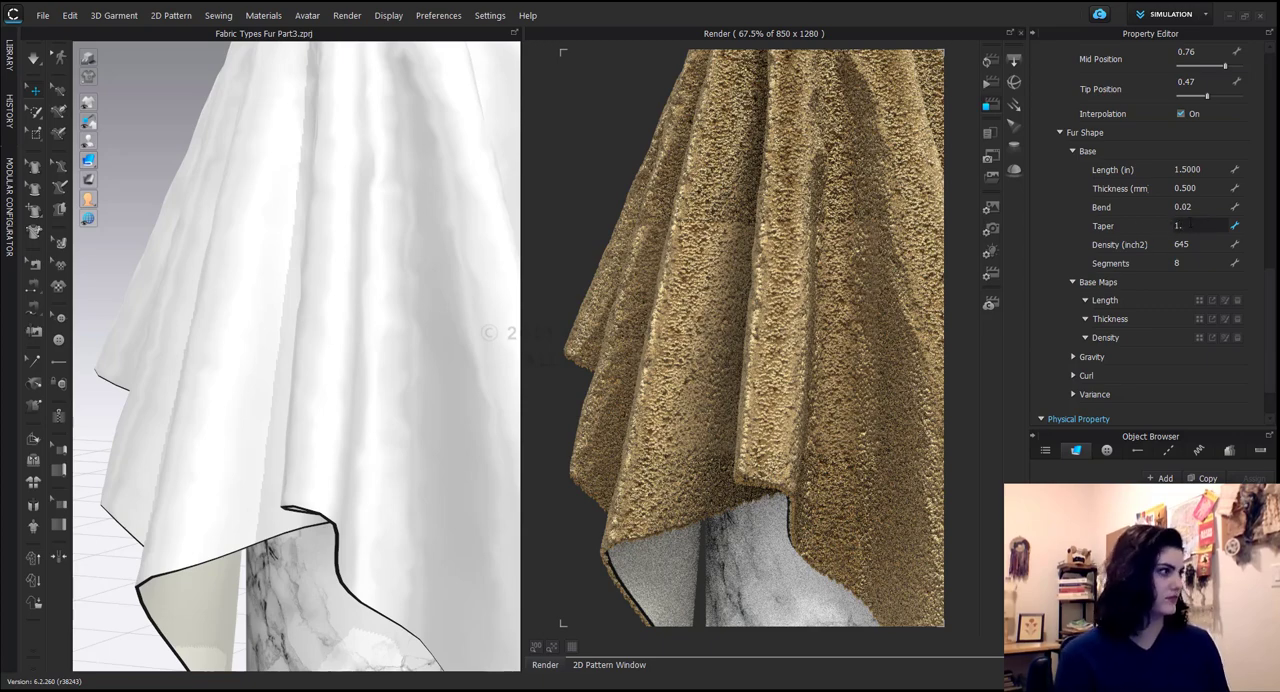
key("Return")
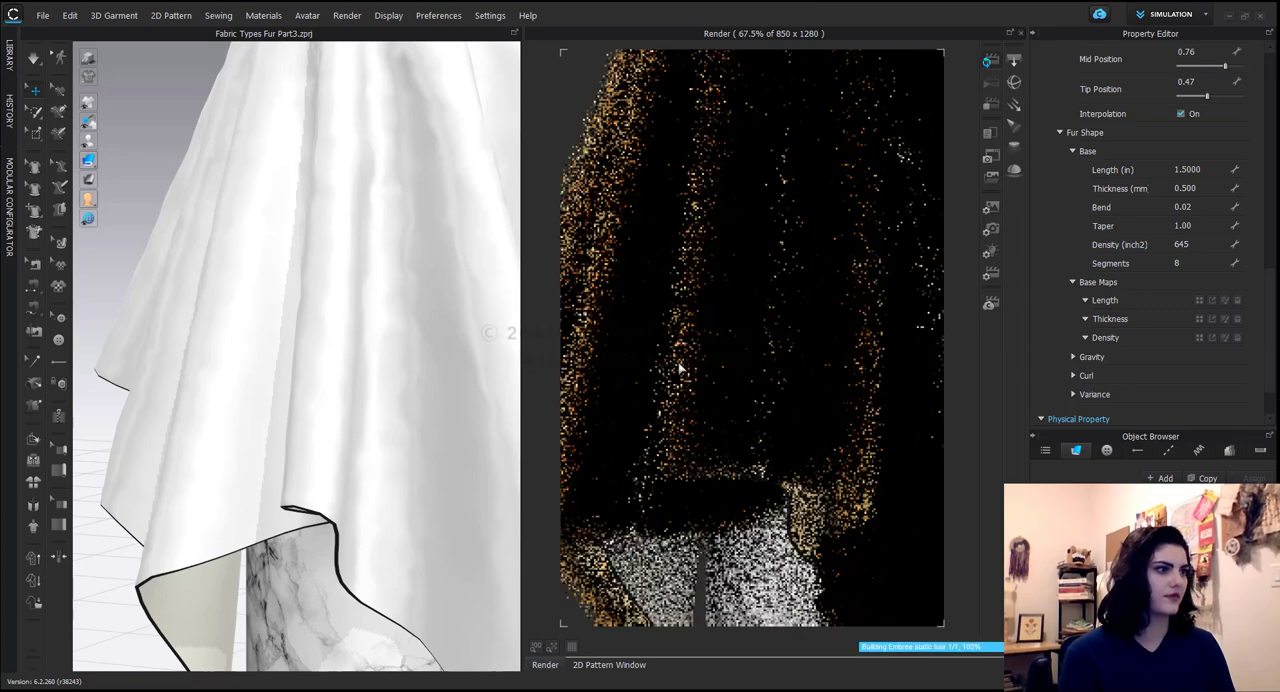
Lower the Taper of the fur shape's base to 0.2.
right_click_drag(695, 366, 785, 398)
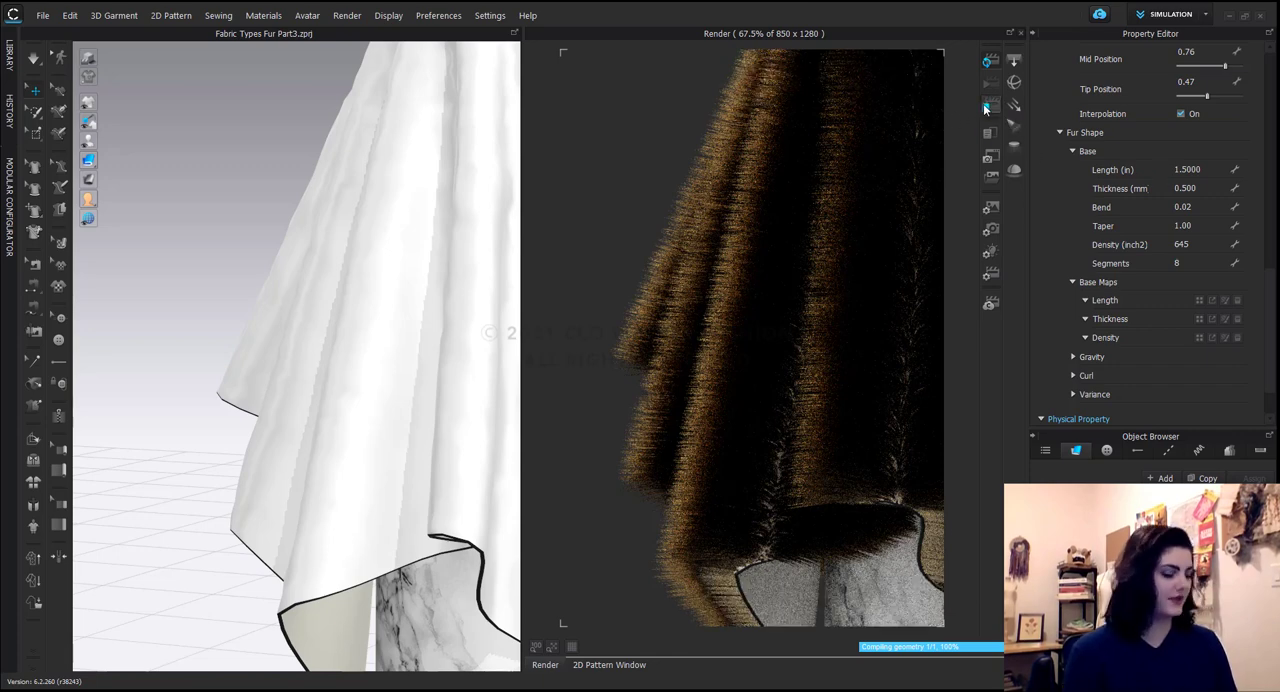
left_click(1214, 224)
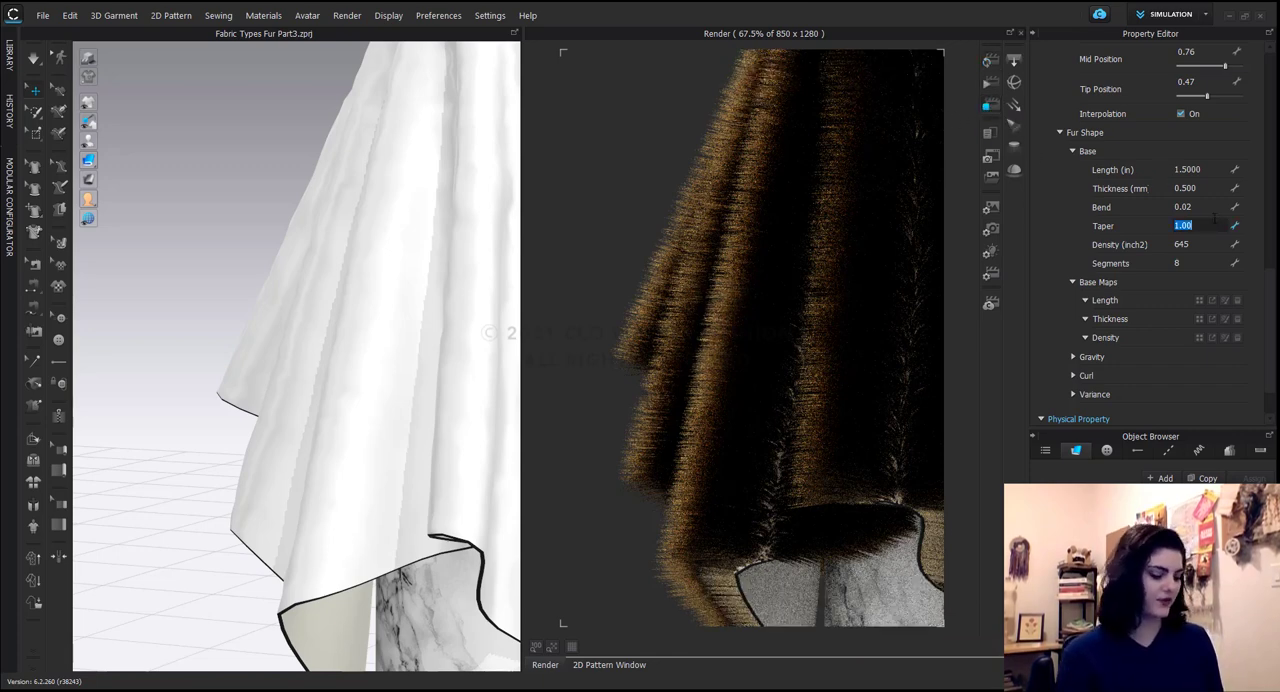
type(".2")
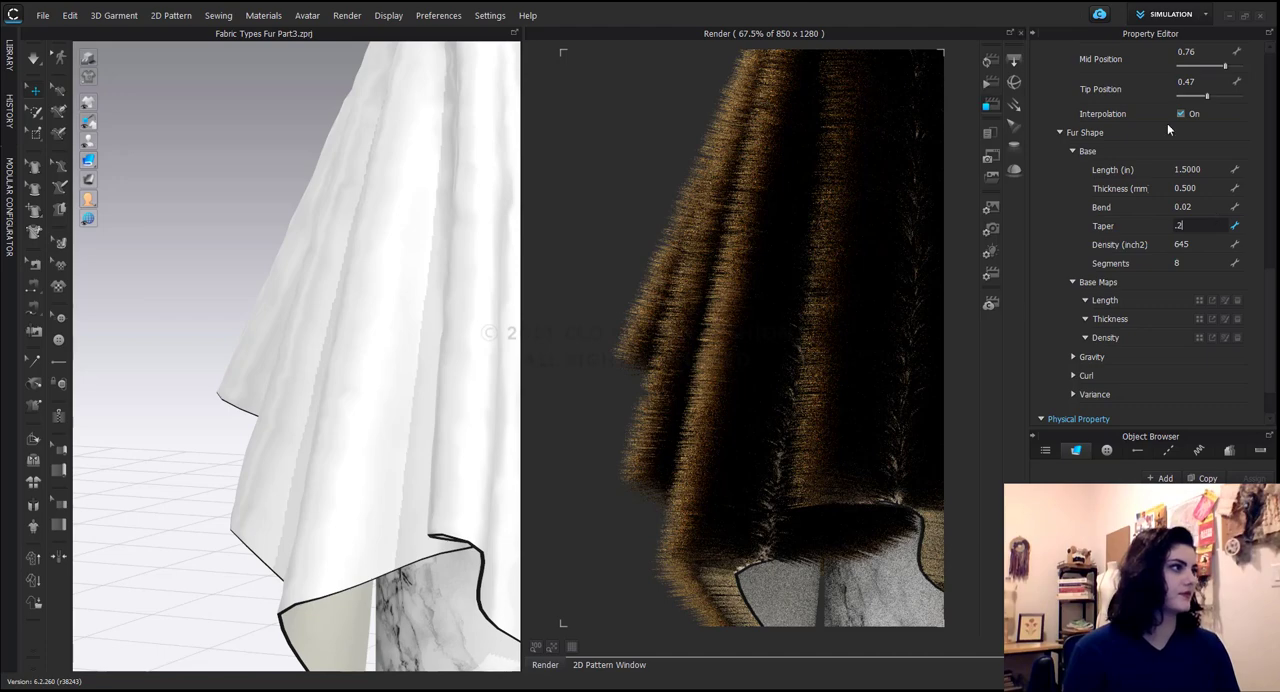
key("Return")
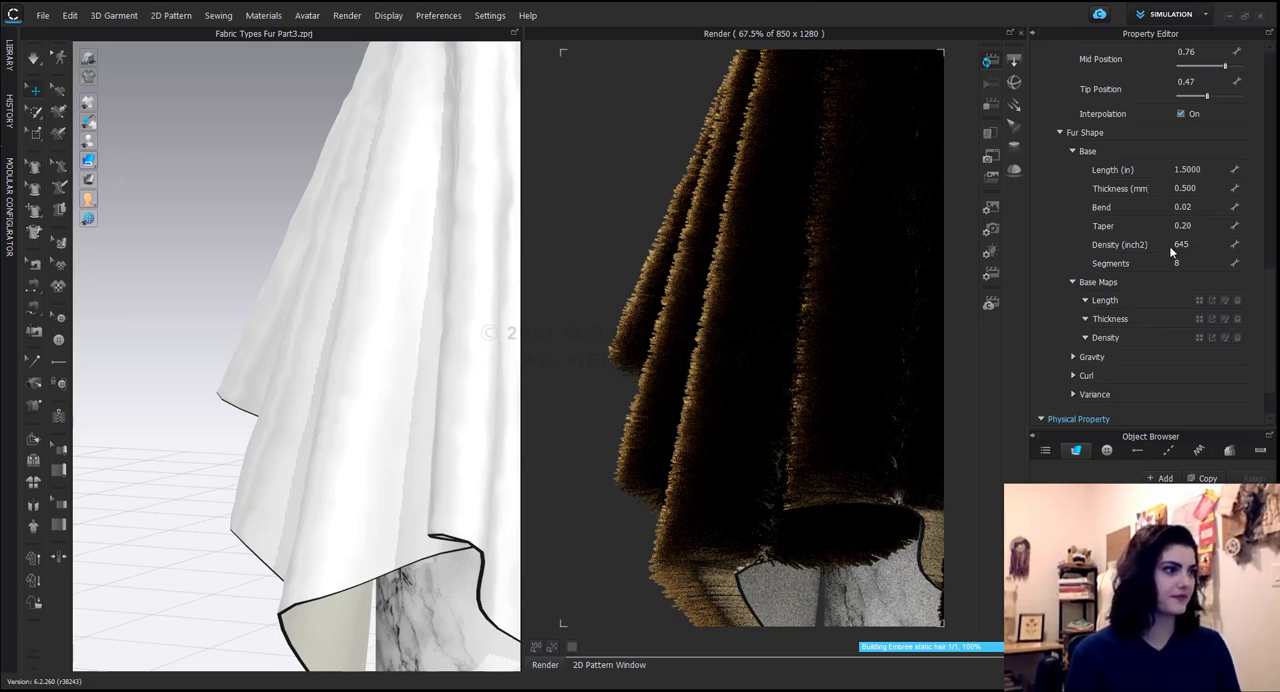
Reduce the fur's base Density to 300 per square inch.
middle_click_drag(749, 372, 644, 362)
scroll(765, 384, "down", 5)
right_click_drag(765, 384, 814, 383)
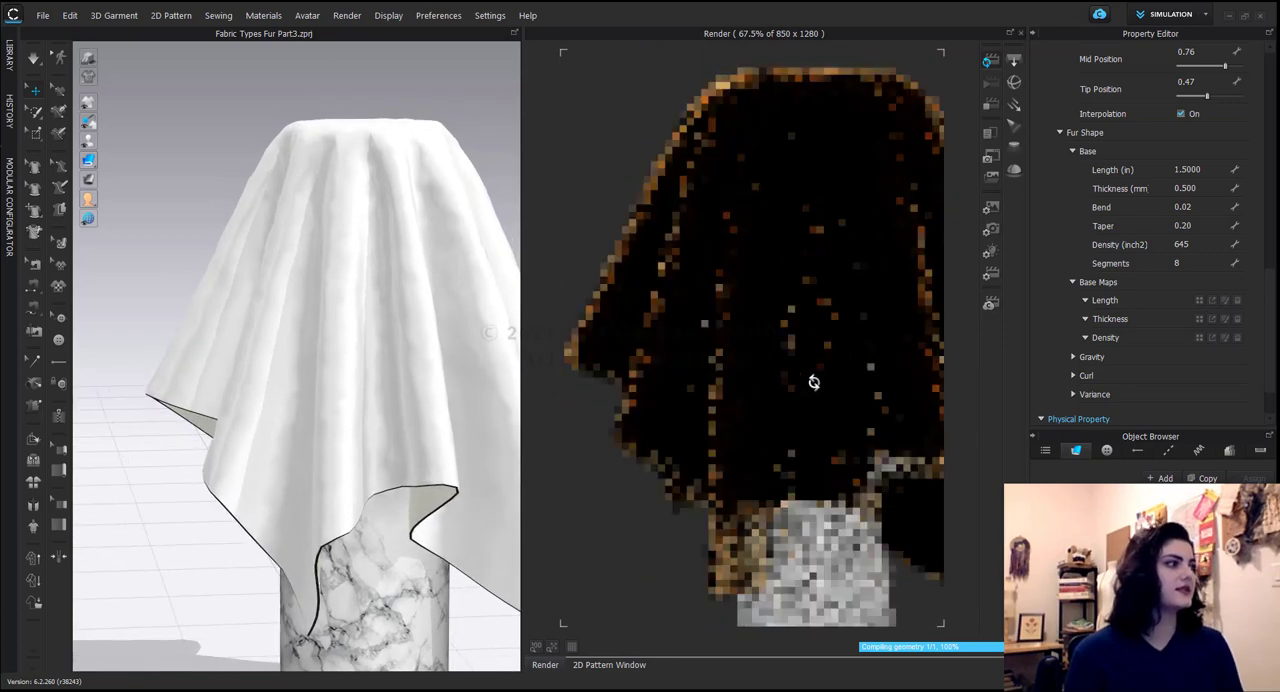
middle_click_drag(814, 383, 775, 394)
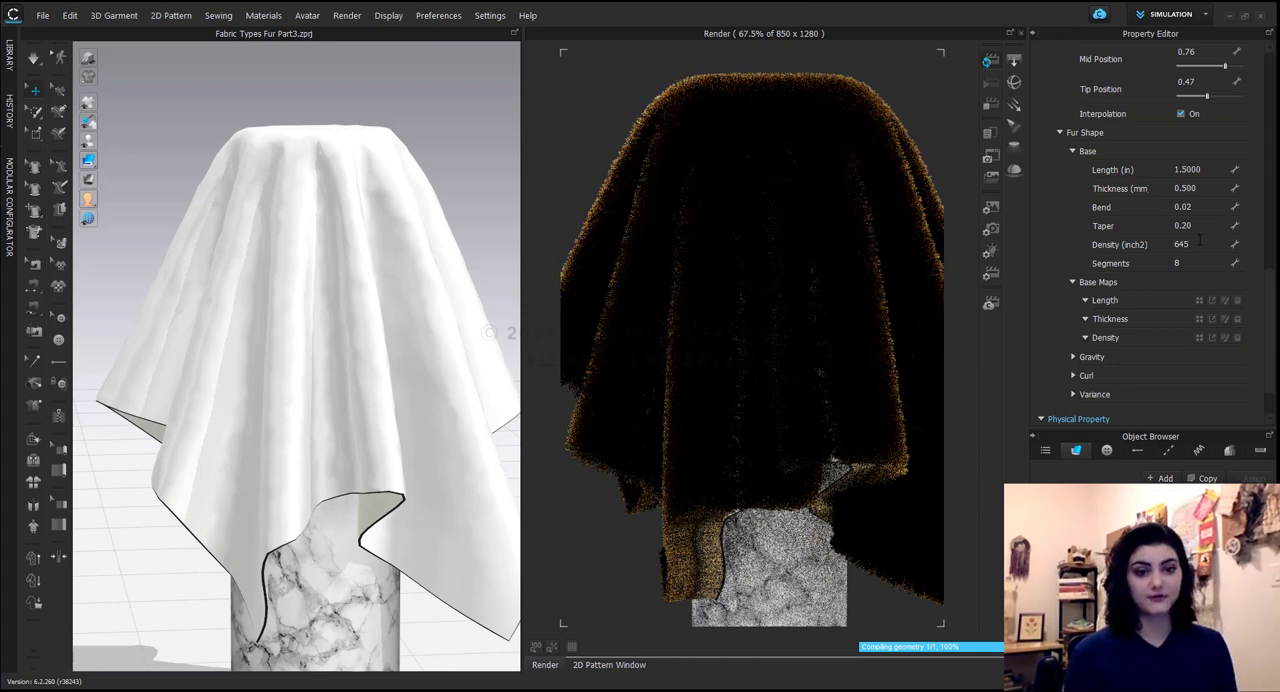
double_click(1199, 242)
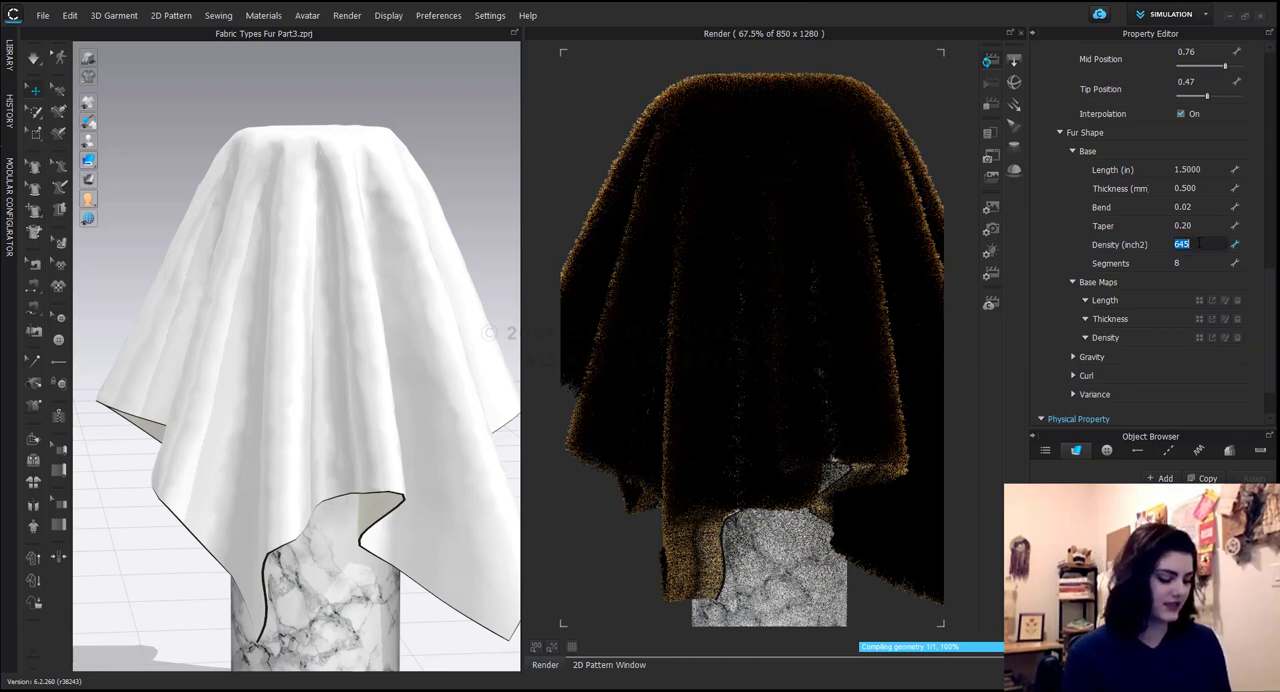
type("300")
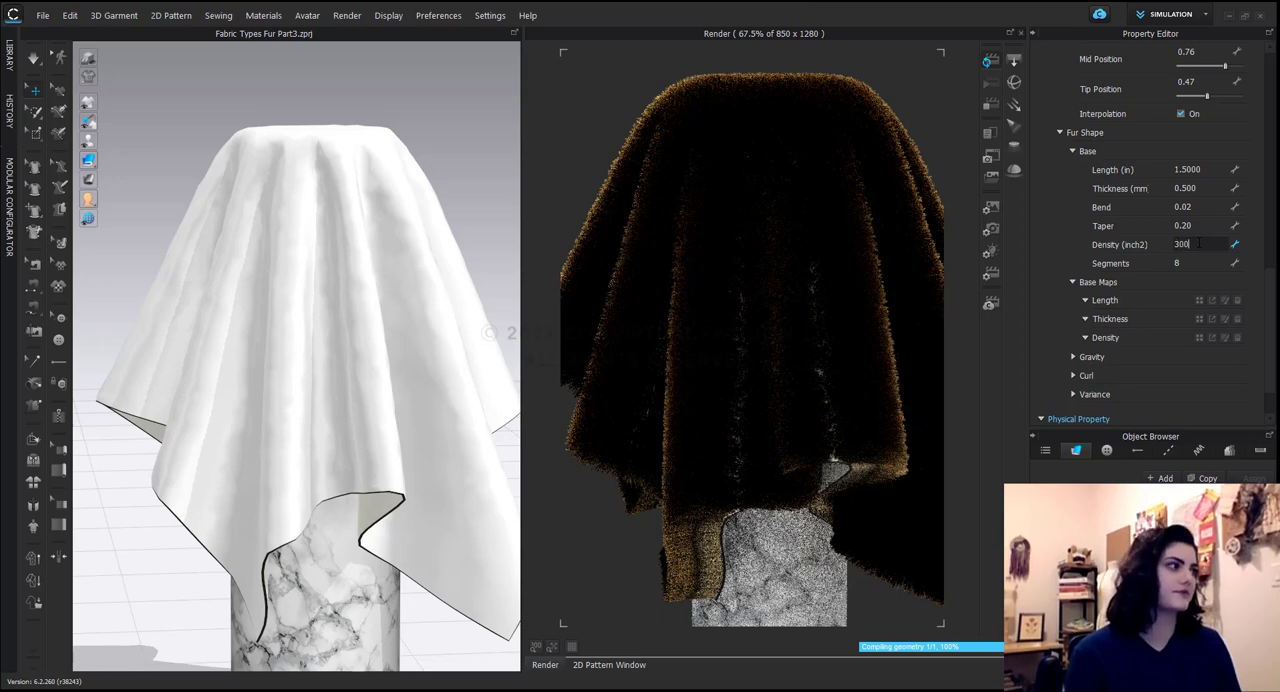
key("Return")
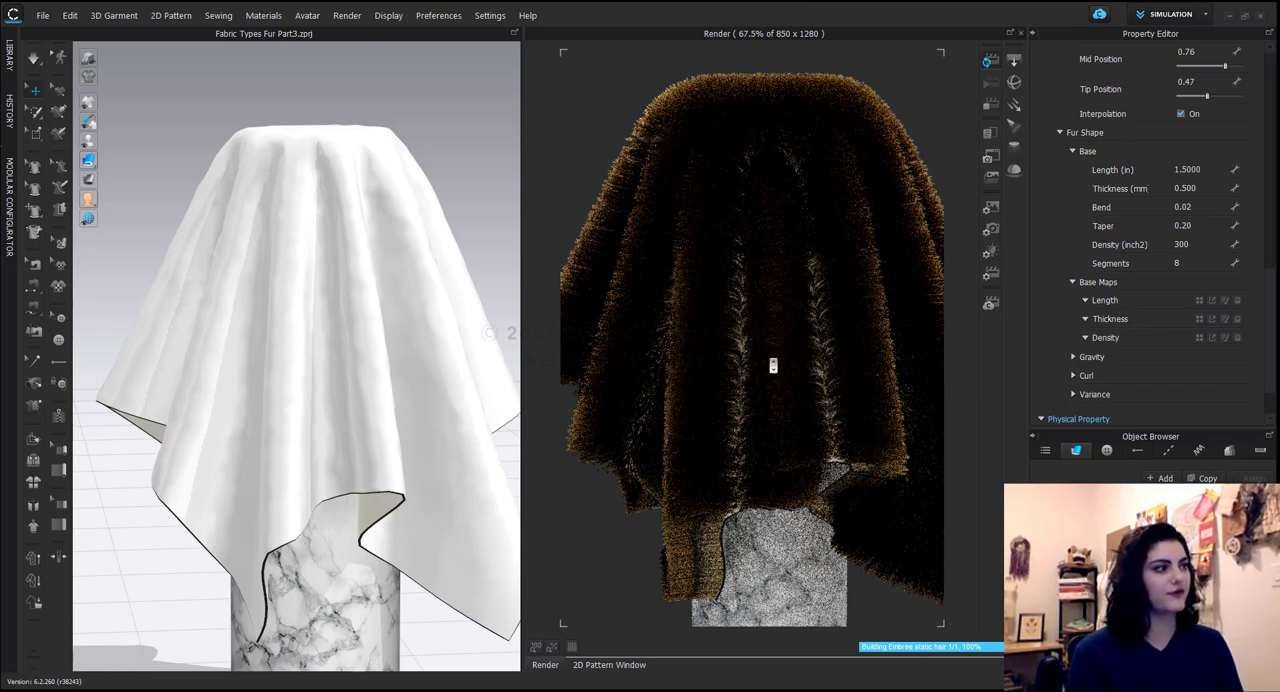
Turn off Fur Gradation Color for the fur material.
scroll(768, 365, "down", 3)
mouse_move(776, 360)
right_mouse_down()
mouse_move(763, 360)
mouse_move(778, 362)
right_mouse_up()
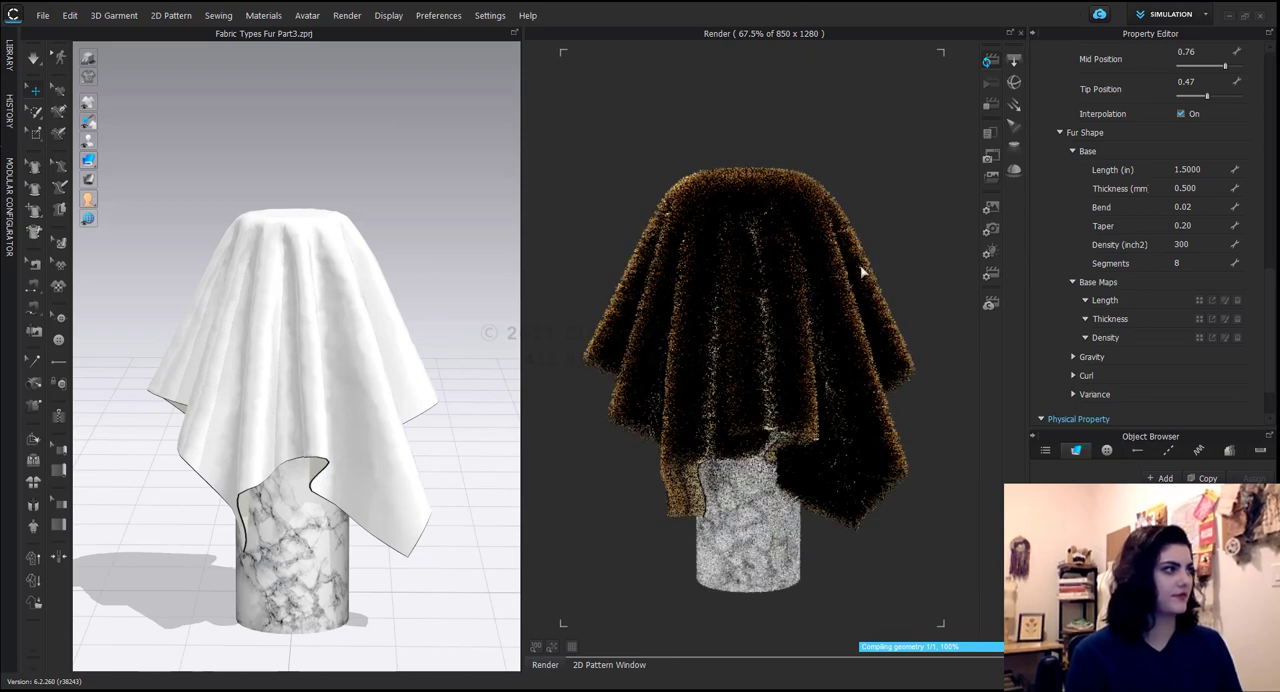
scroll(1100, 205, "up", 3)
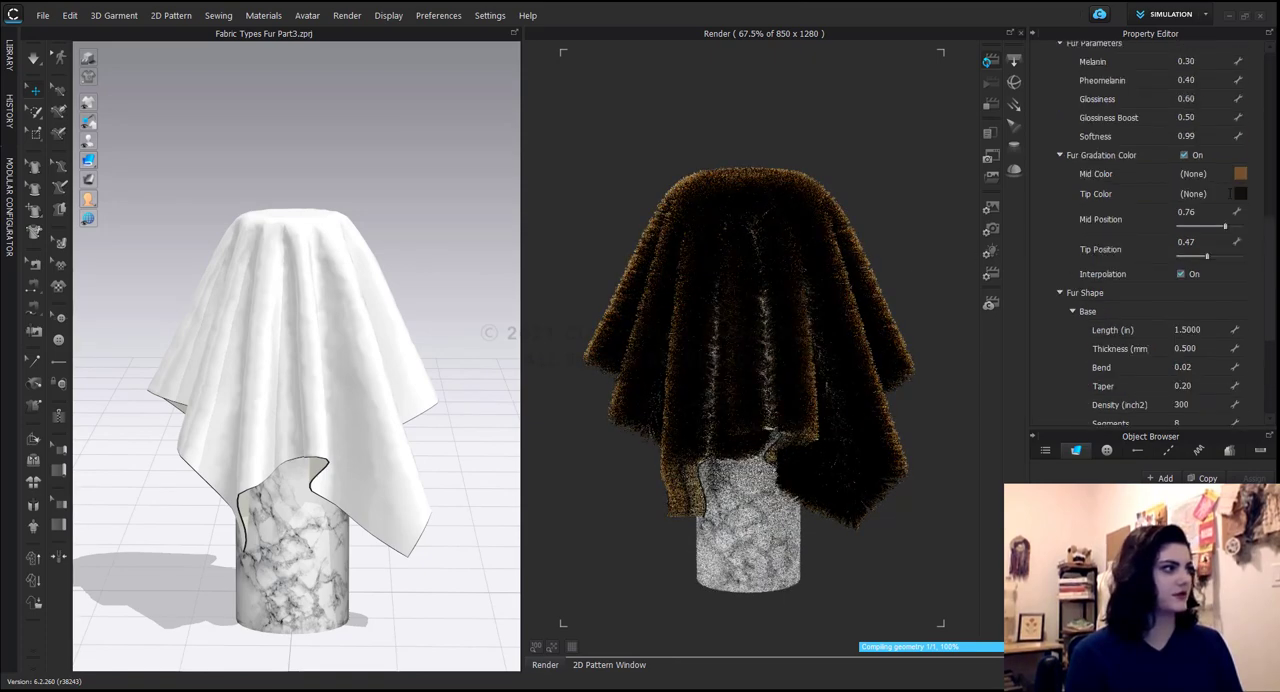
left_click(1196, 156)
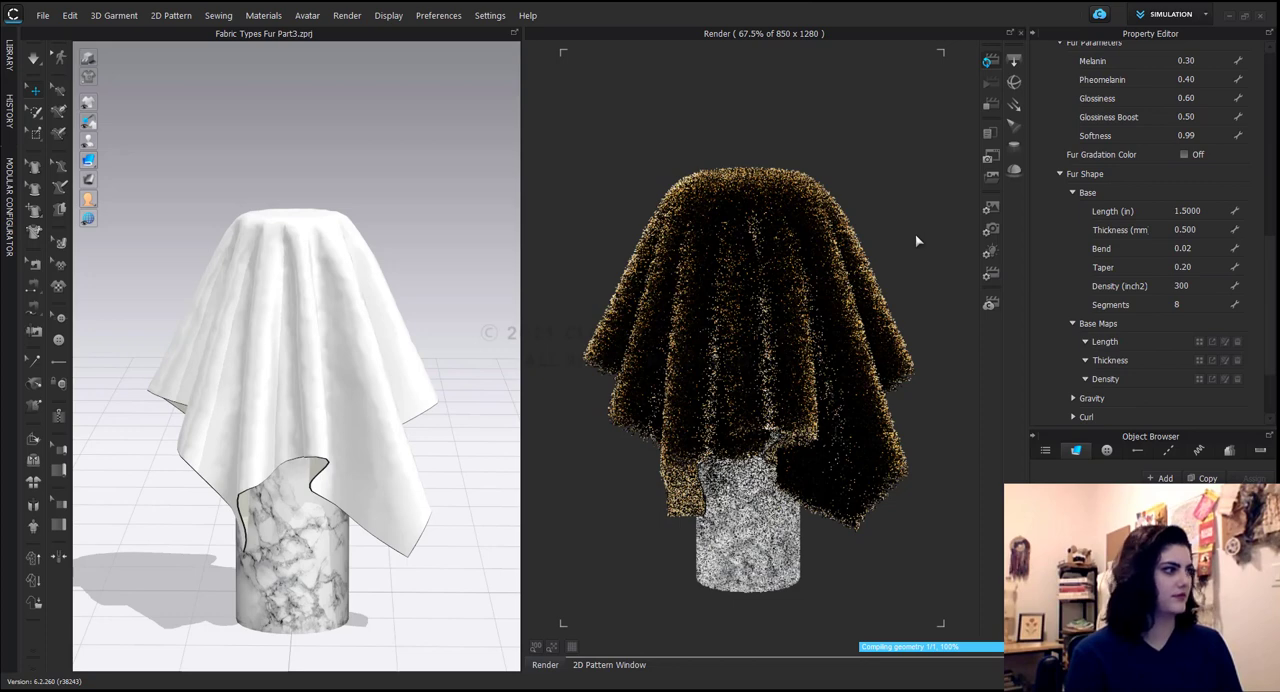
Set the fur's base Length to 1 inch, Taper to 1 and Density to 150 per square inch.
left_click(1200, 212)
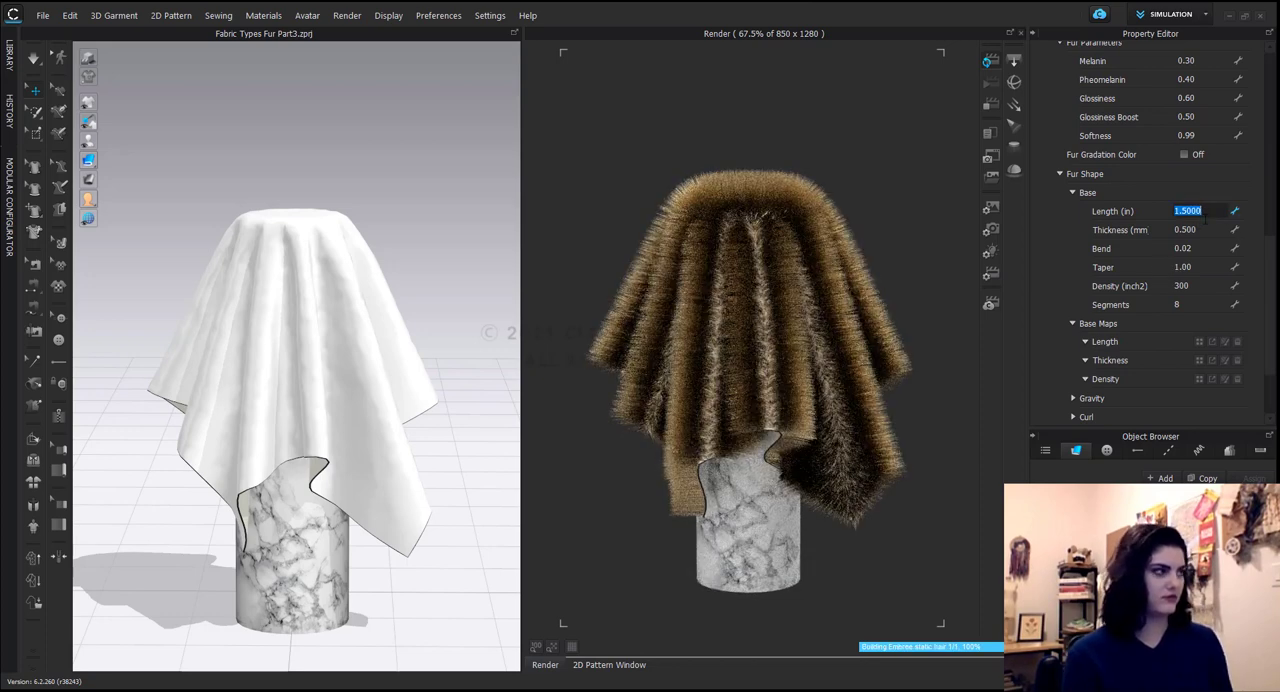
type("1")
key("Return")
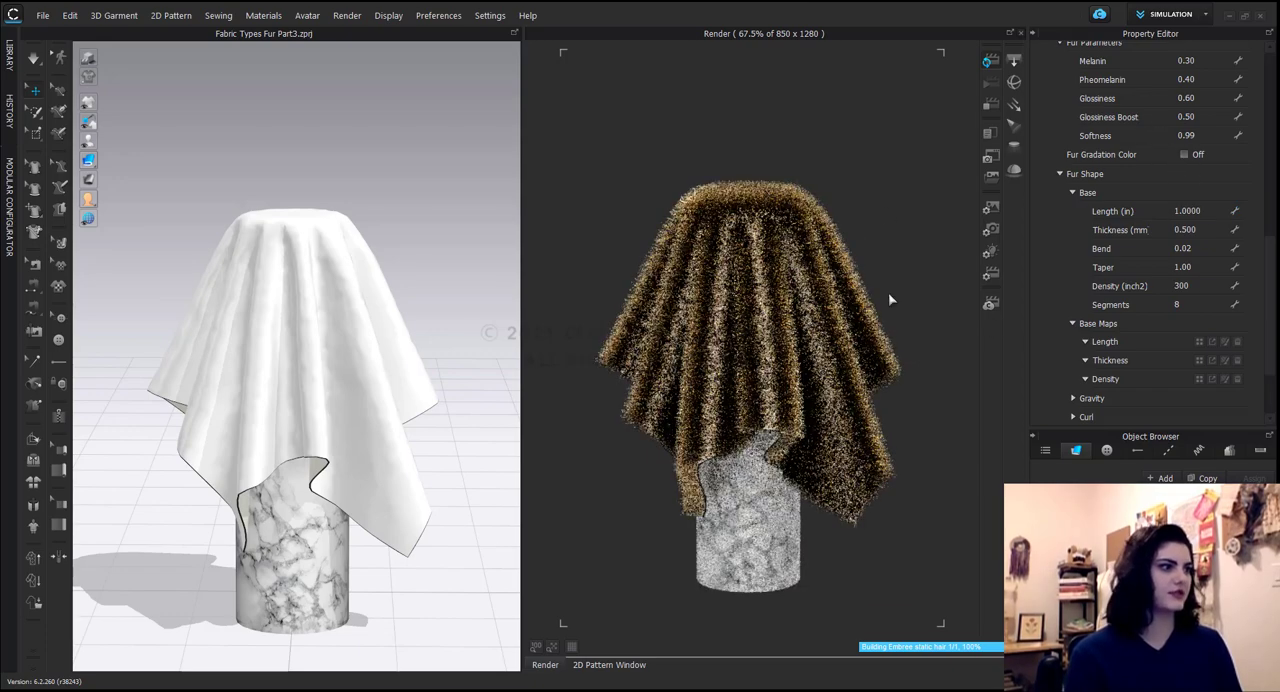
double_click(1200, 286)
type("150")
key("Return")
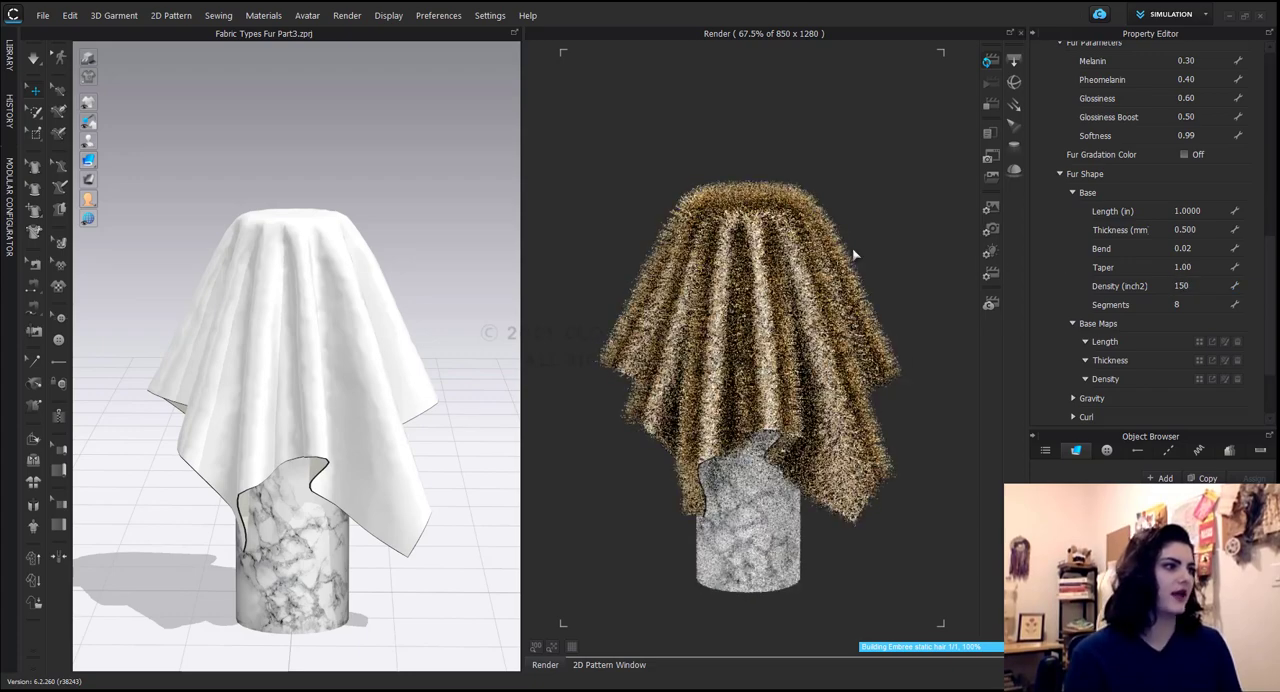
Raise the number of Segments in the fur shape's base to 16.
scroll(853, 256, "up", 3)
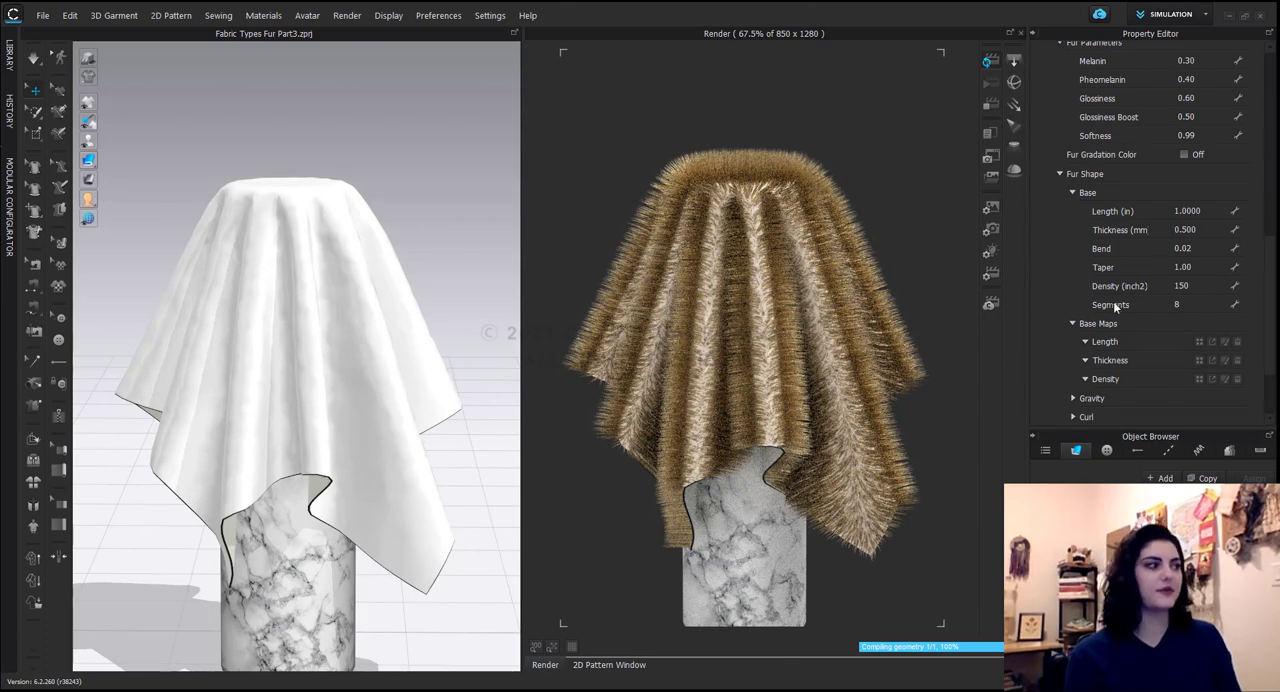
left_click(1197, 304)
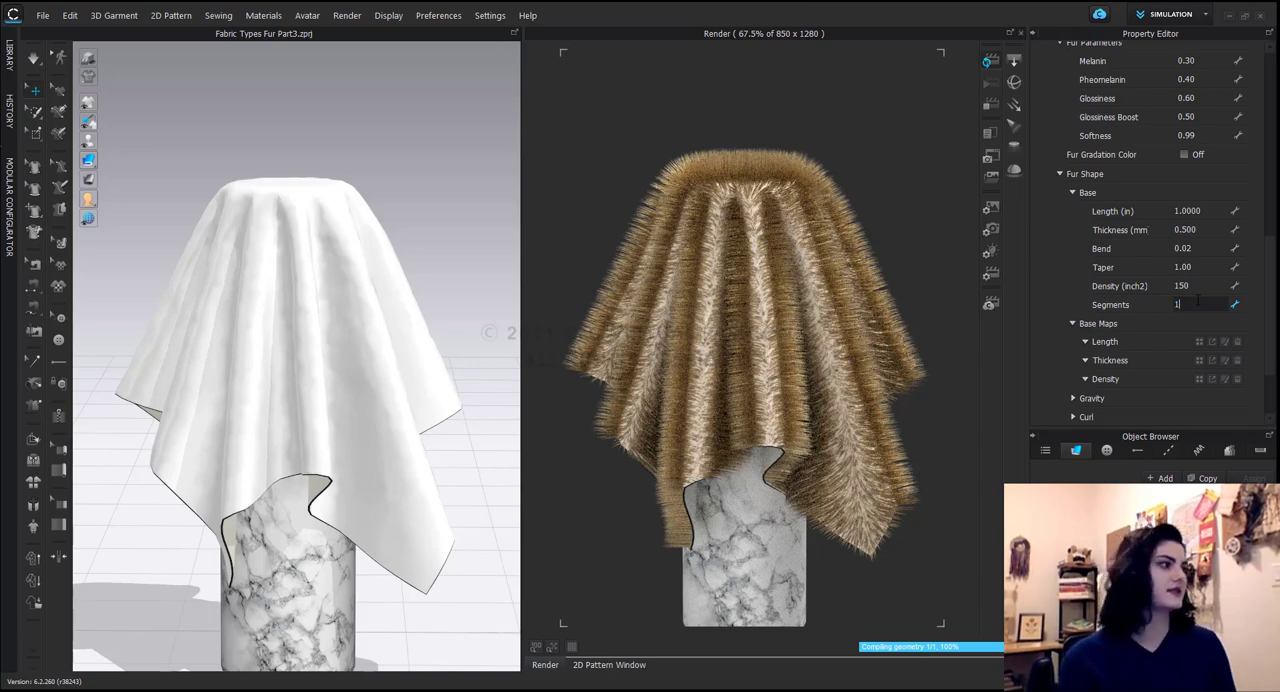
key("Return")
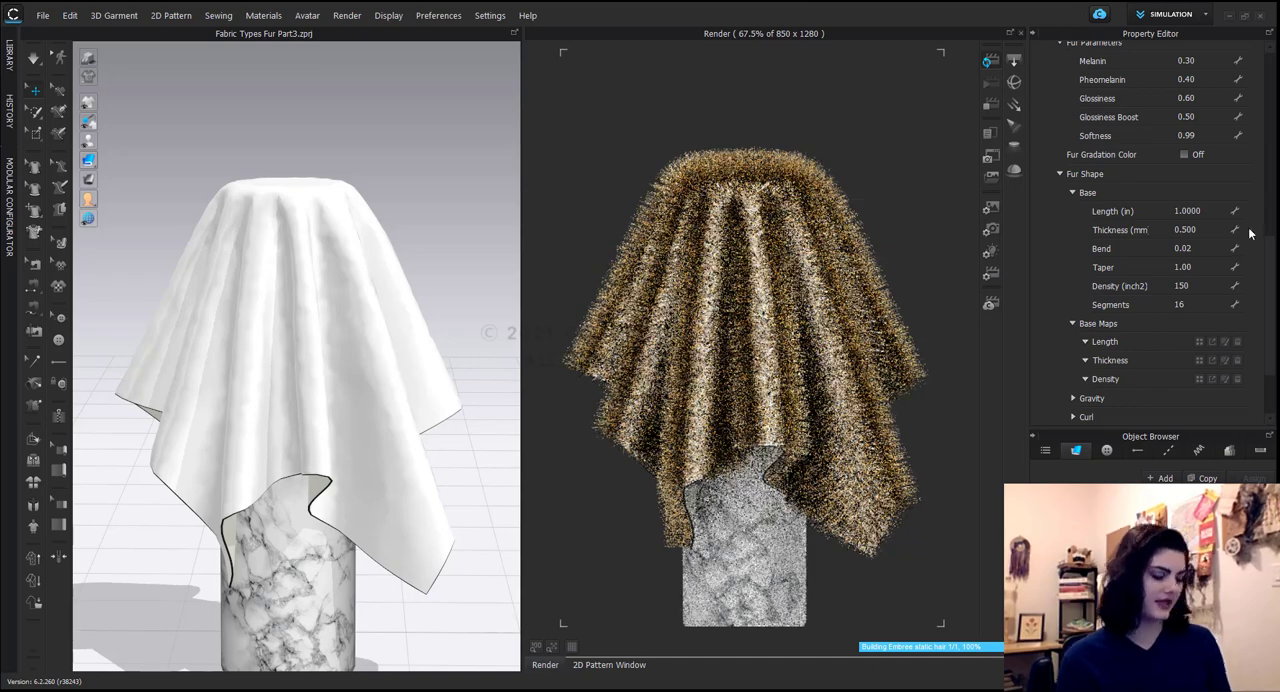
Increase the fur's base Bend to 0.5.
double_click(1206, 246)
type(".5")
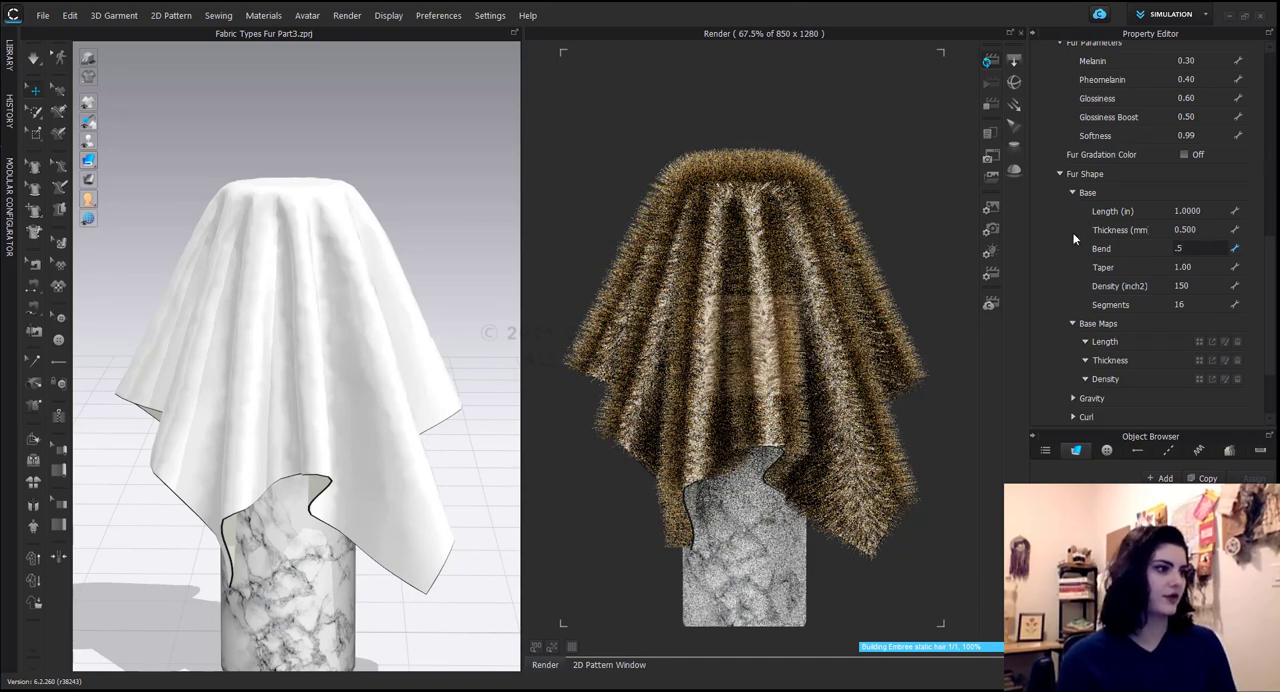
key("Return")
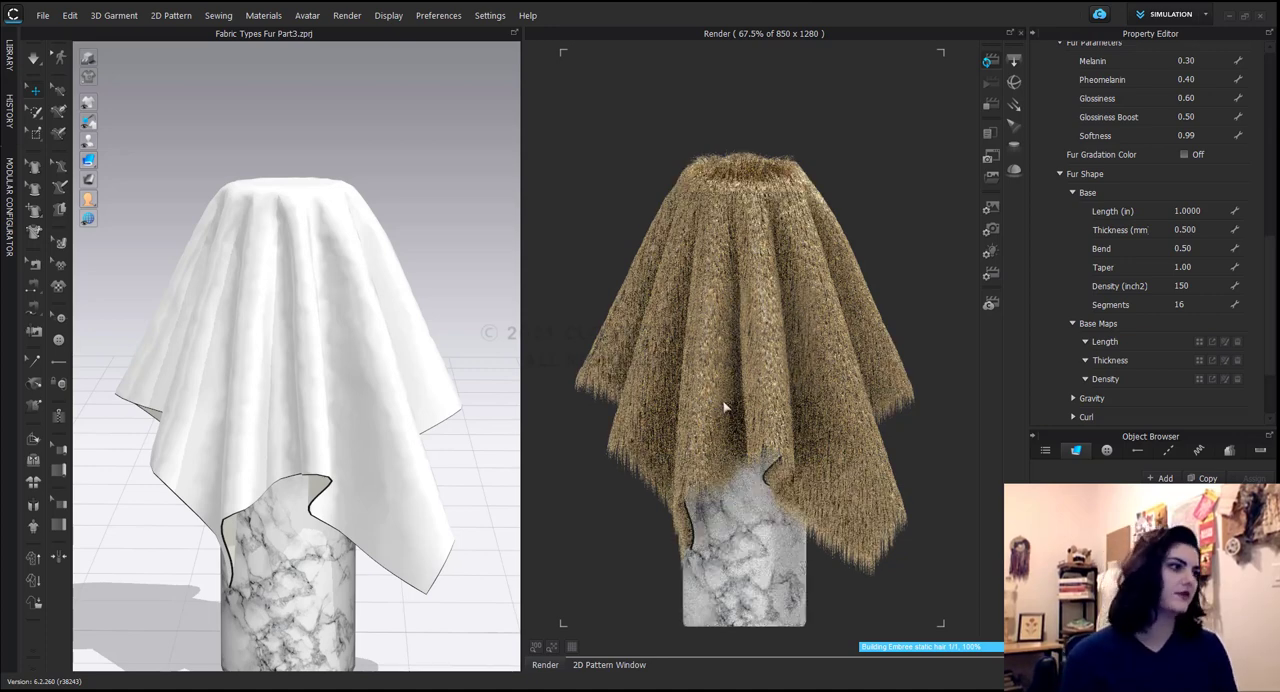
Reduce the fur's base Bend to 0.2.
left_click(1218, 250)
type(".2")
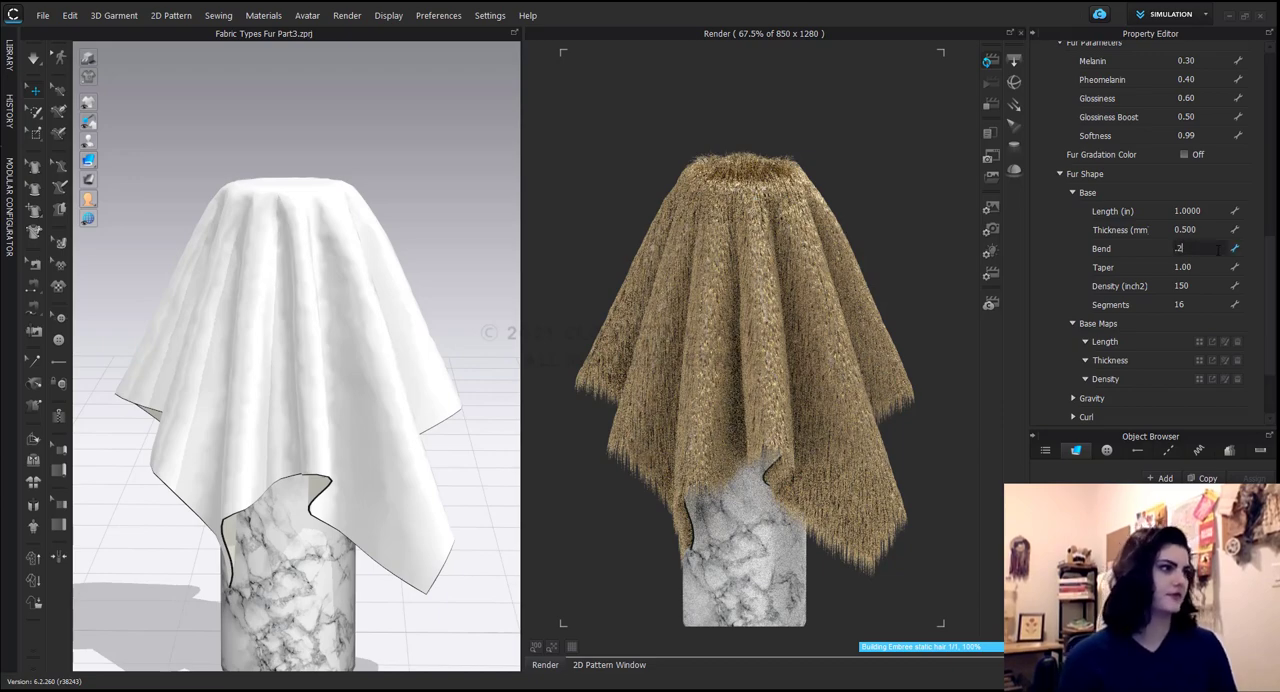
key("Return")
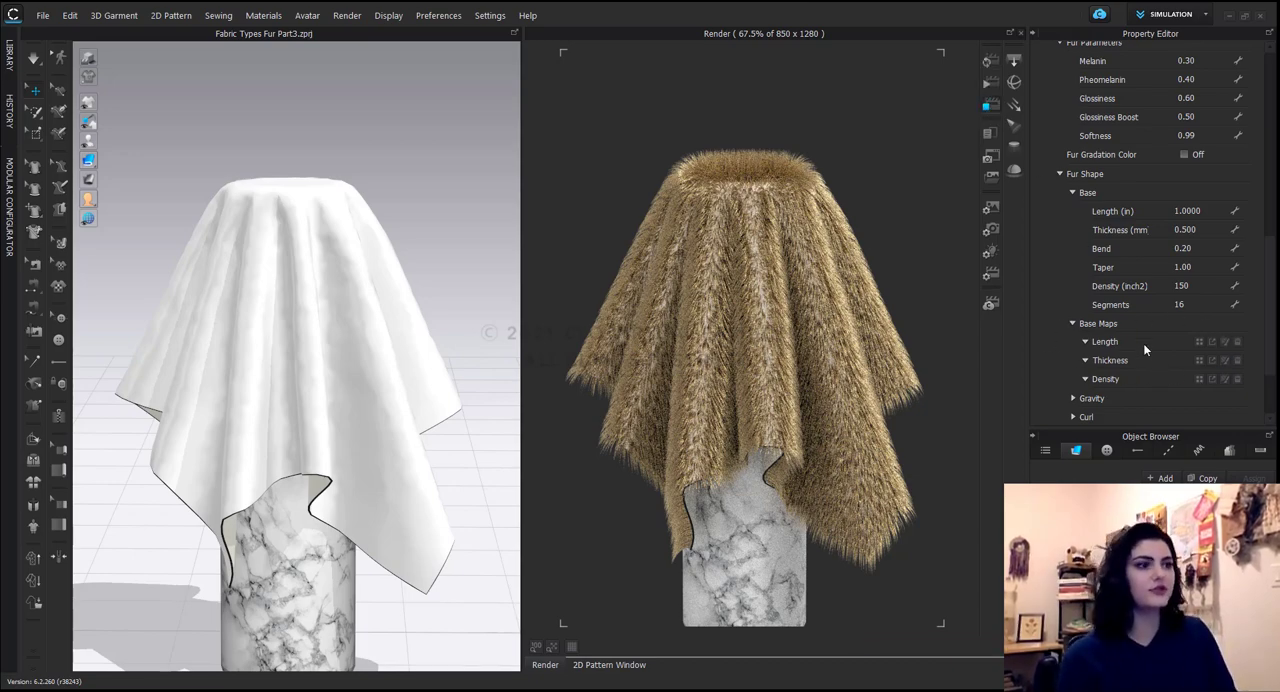
Load the image Fur Baseap (1) as the fur's Length and Thickness base maps.
left_click(1199, 345)
left_click(232, 200)
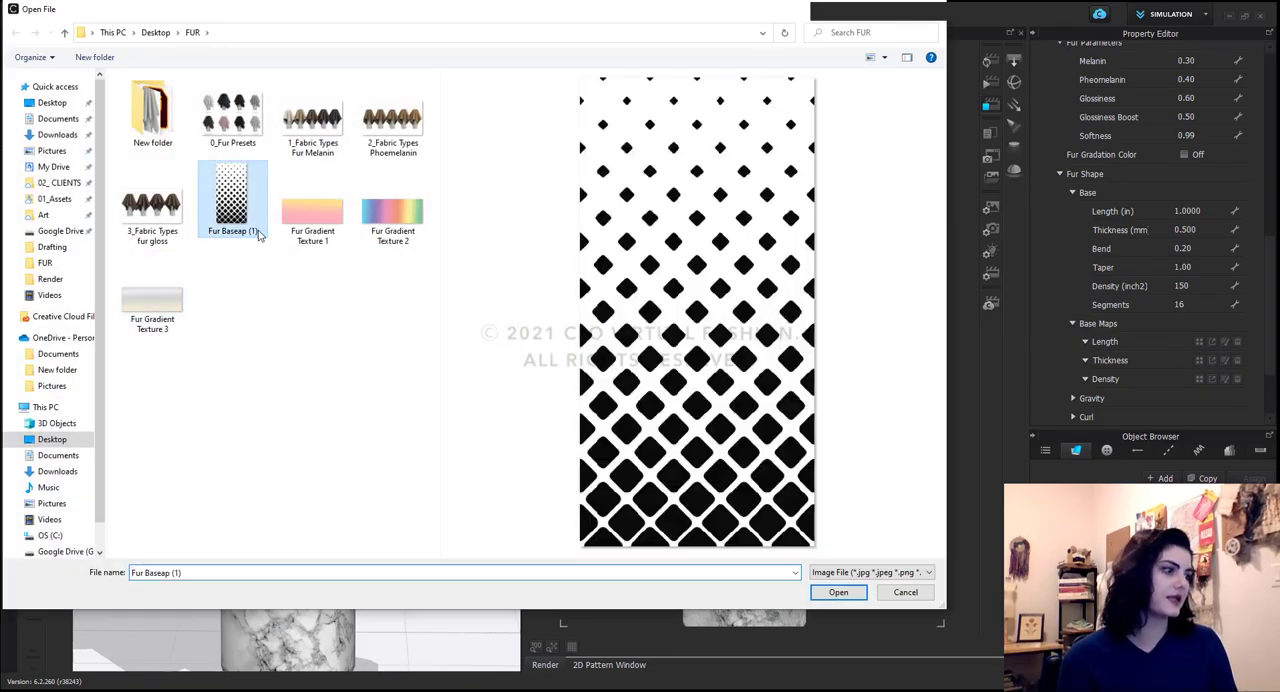
left_click(838, 592)
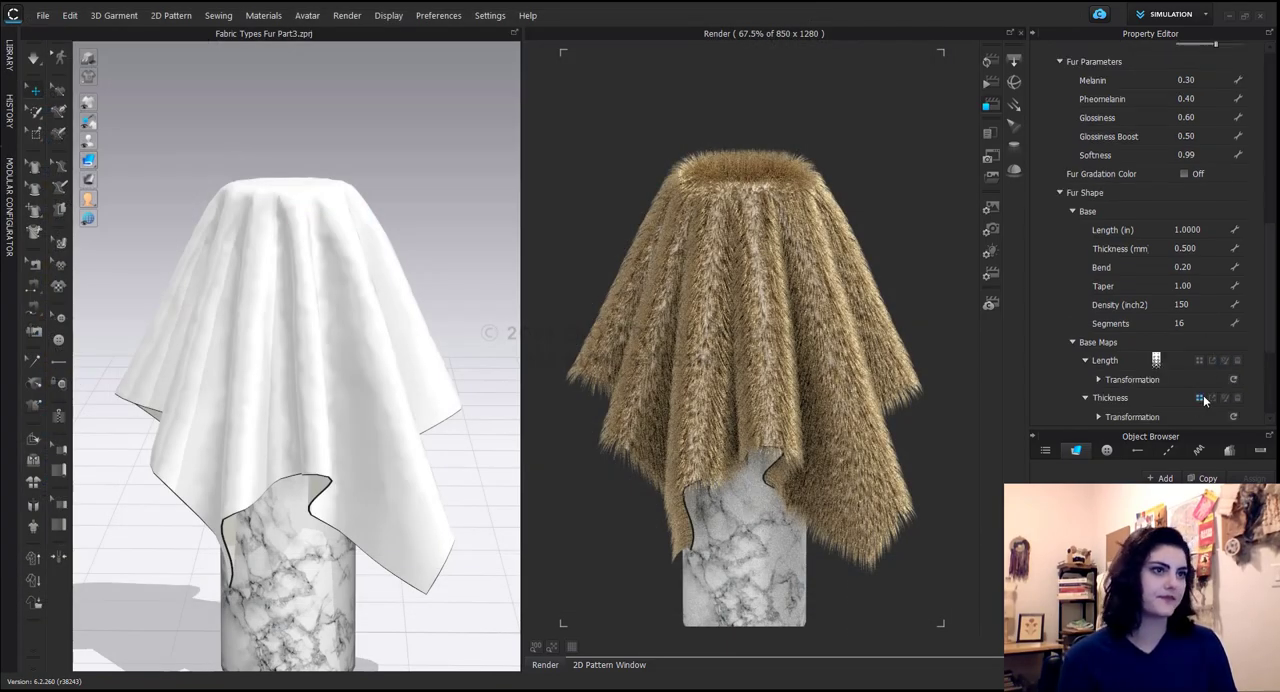
left_click(1199, 397)
left_click(232, 200)
left_click(838, 592)
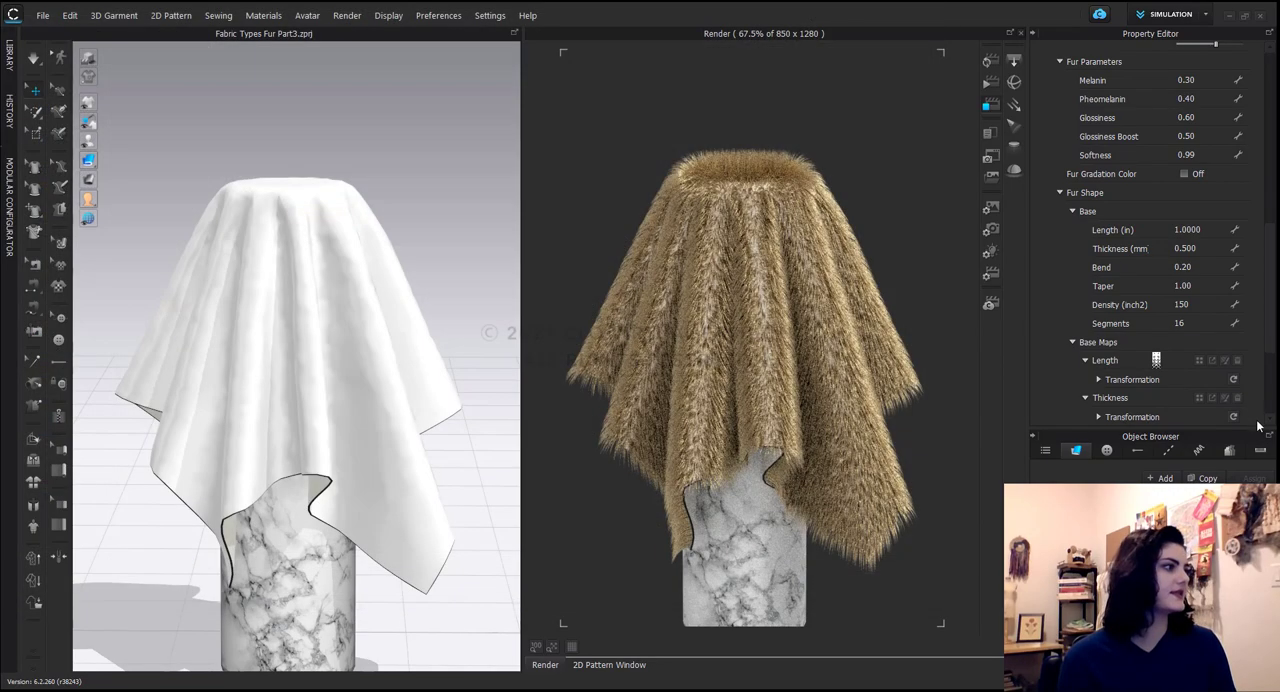
Load the image Fur Baseap (1) as the fur's Density base map.
scroll(1160, 385, "down", 1)
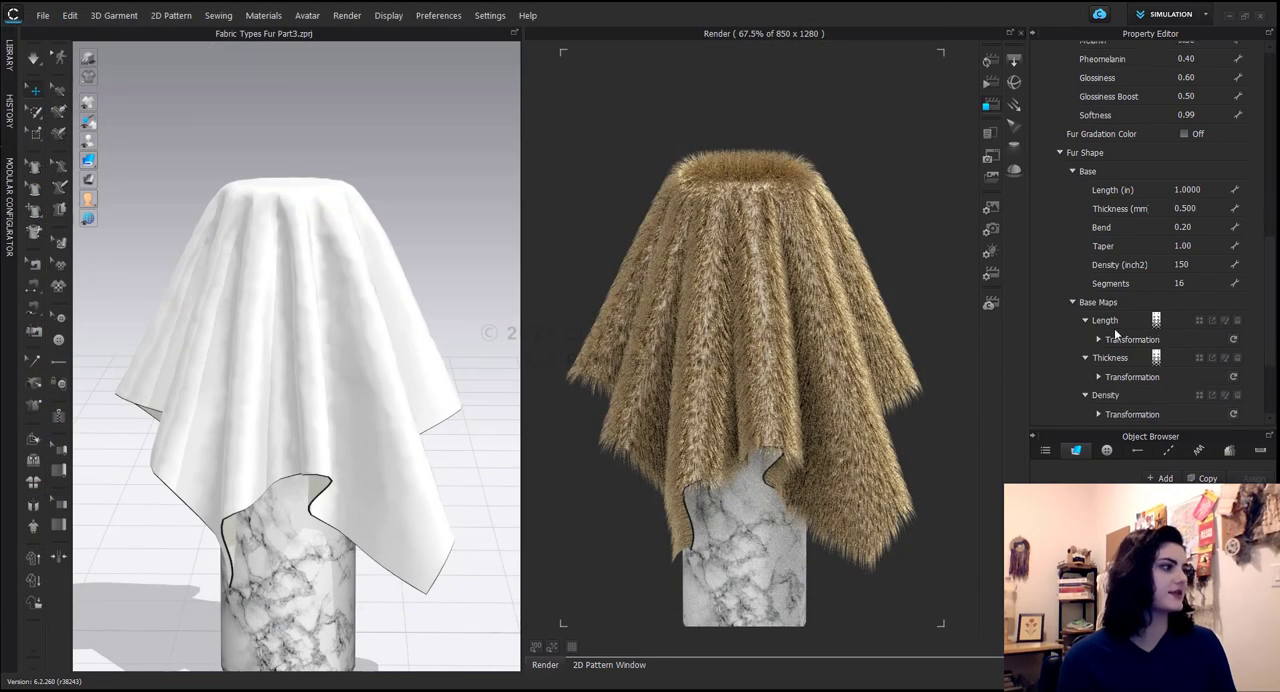
left_click(1199, 397)
left_click(232, 200)
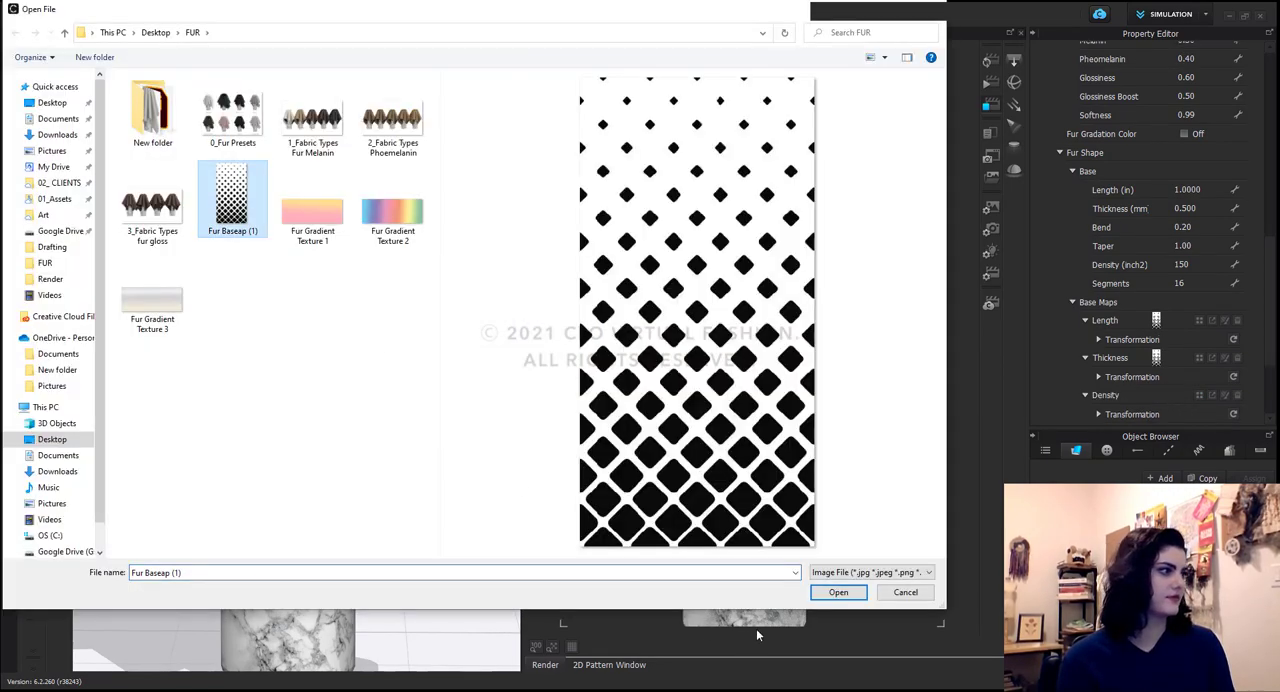
left_click(838, 592)
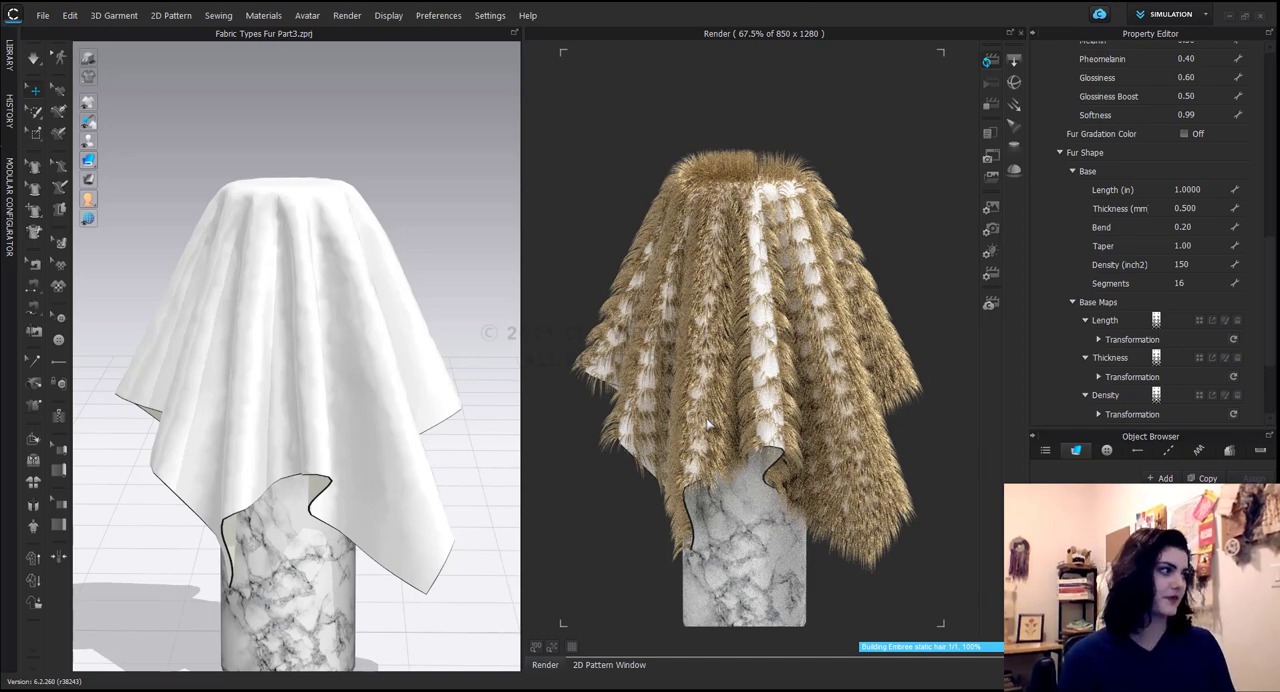
Delete the Length, Thickness and Density base maps from the fur shape.
left_click(1240, 321)
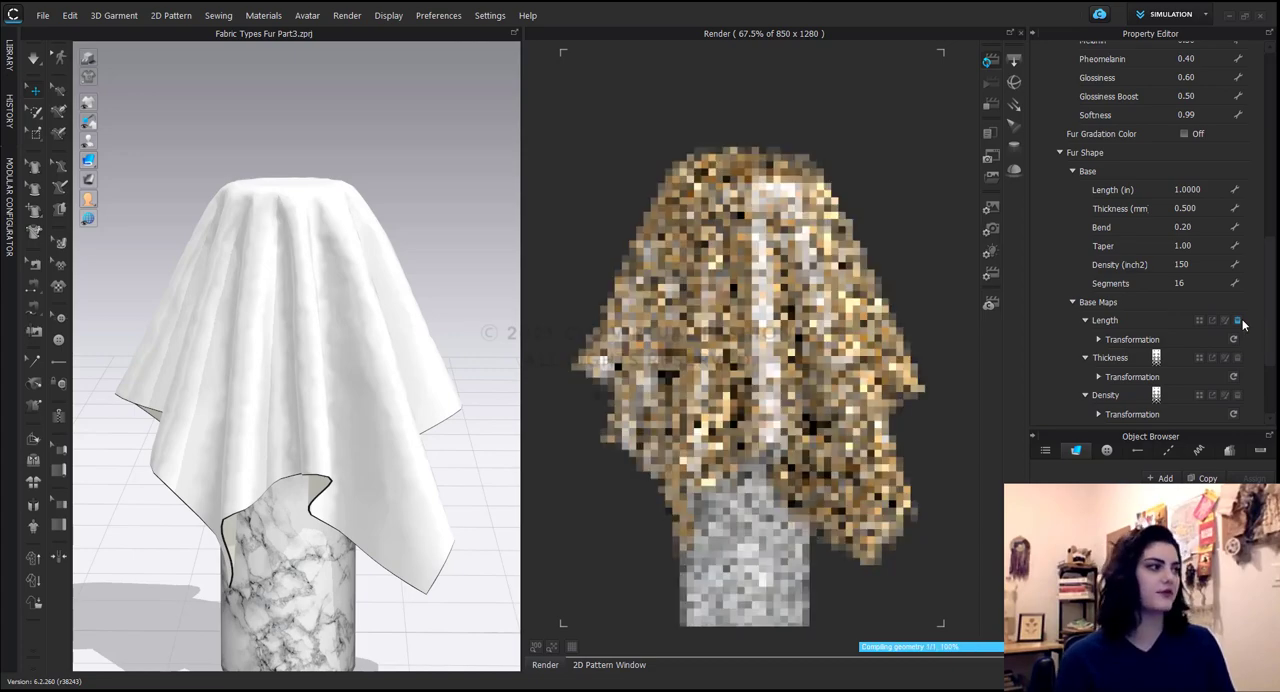
left_click(1240, 358)
left_click(1240, 395)
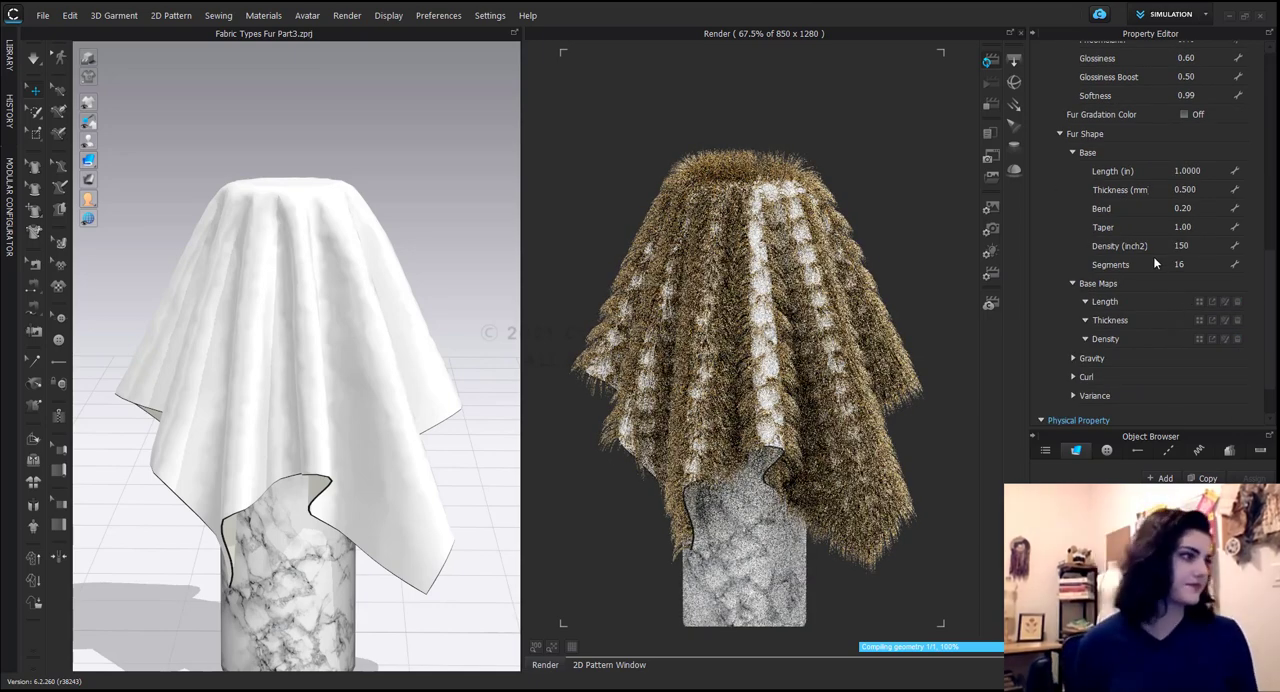
Restart the interactive render of the fur fabric.
left_click(993, 63)
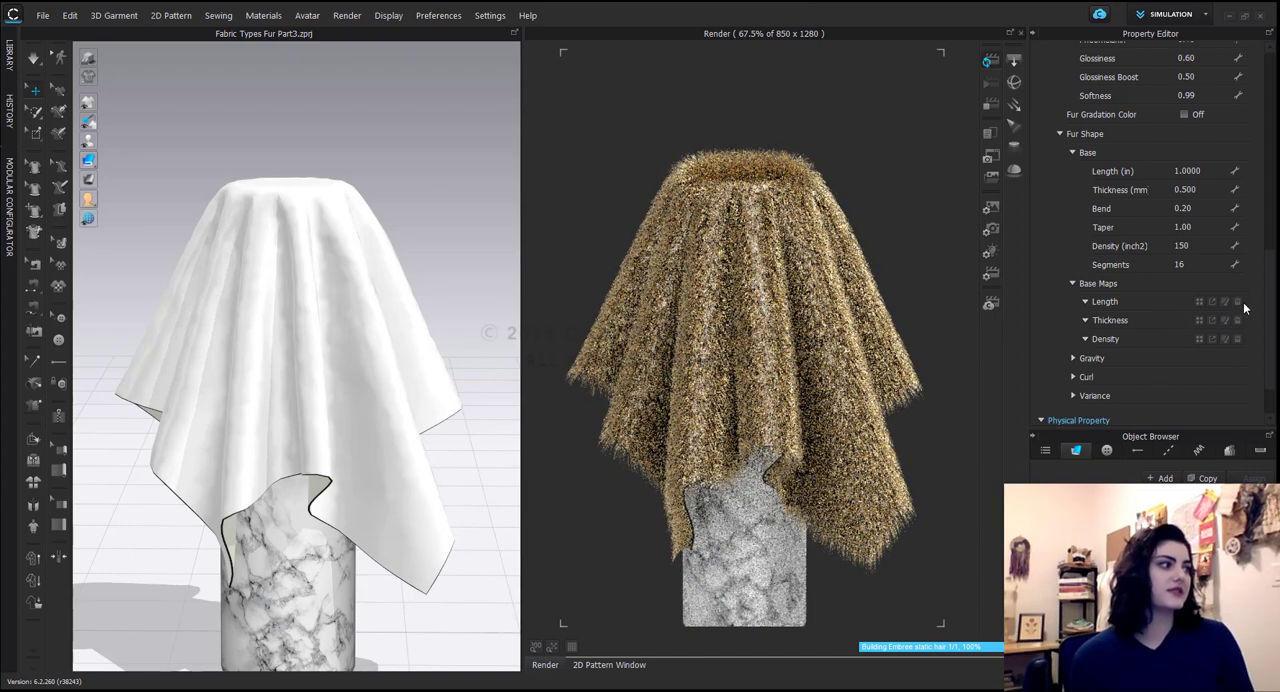
key("ctrl")
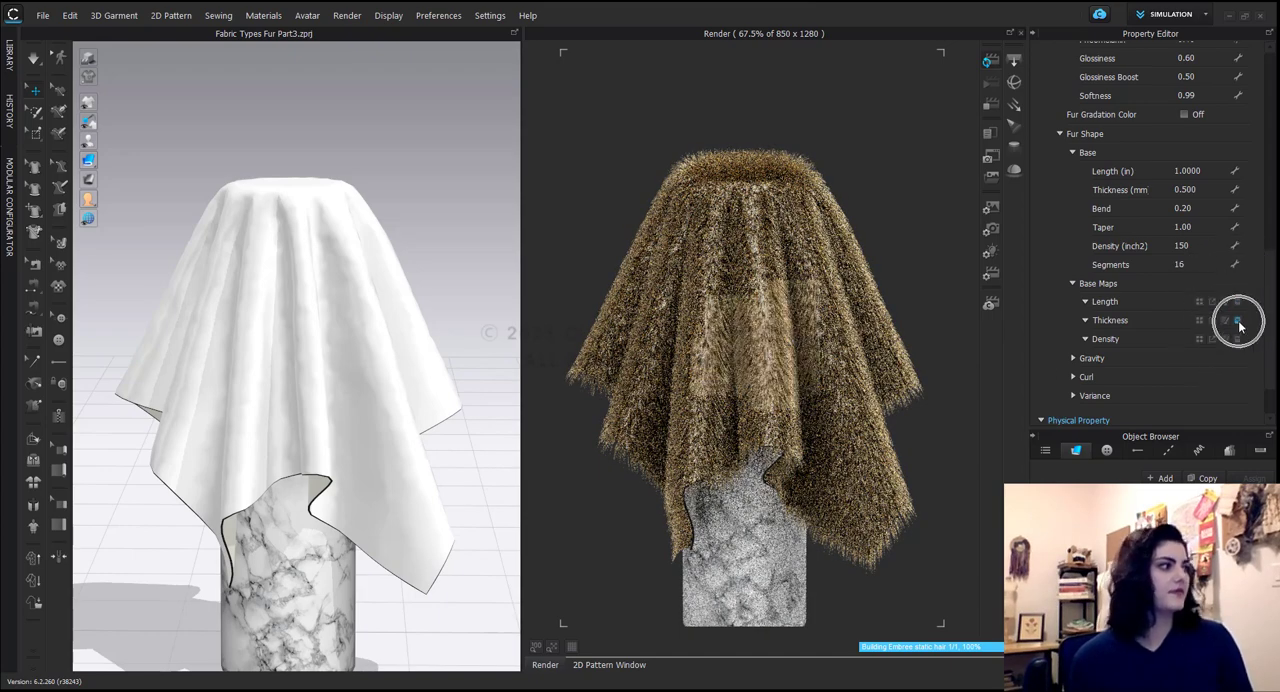
key("ctrl")
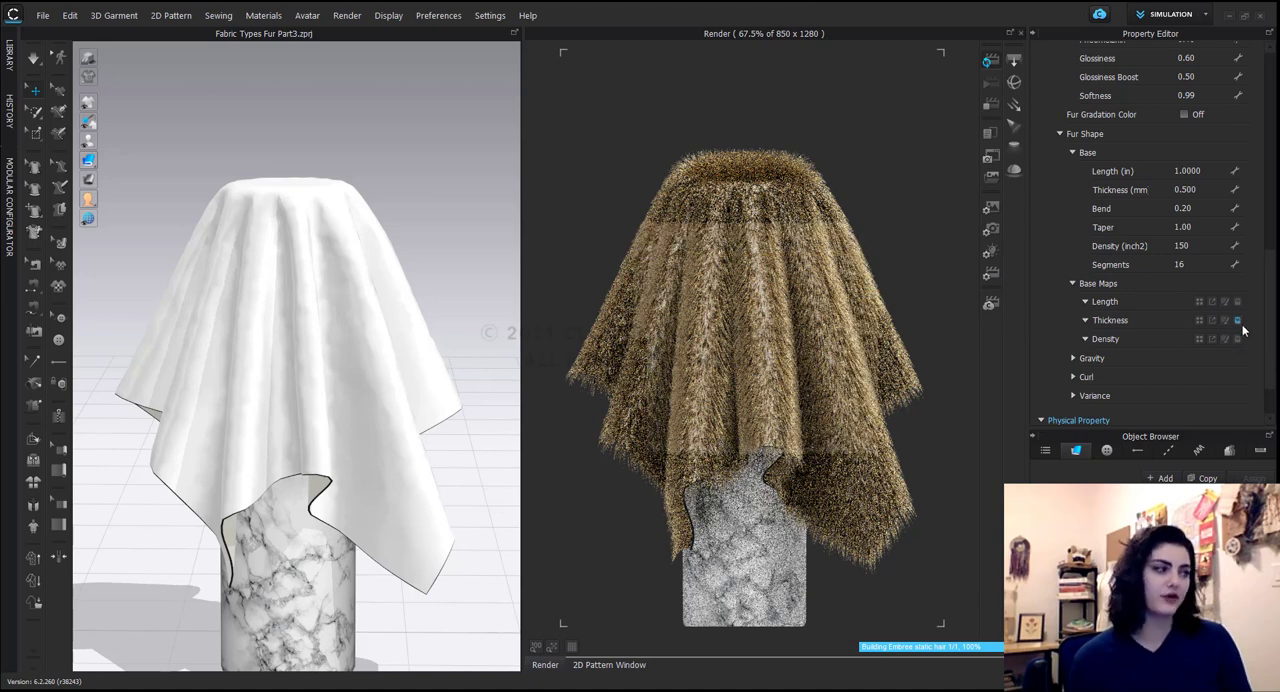
key("ctrl")
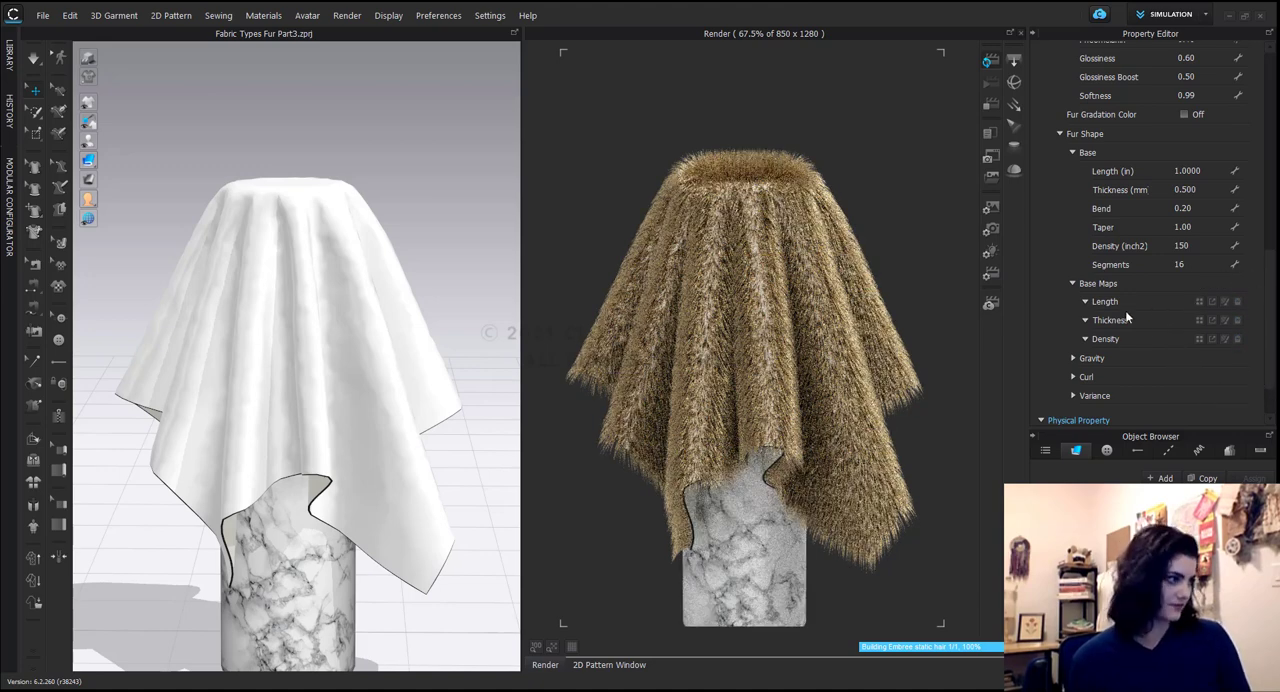
Expand the fur shape's Gravity settings and set Vector X to 1.
left_click(1074, 359)
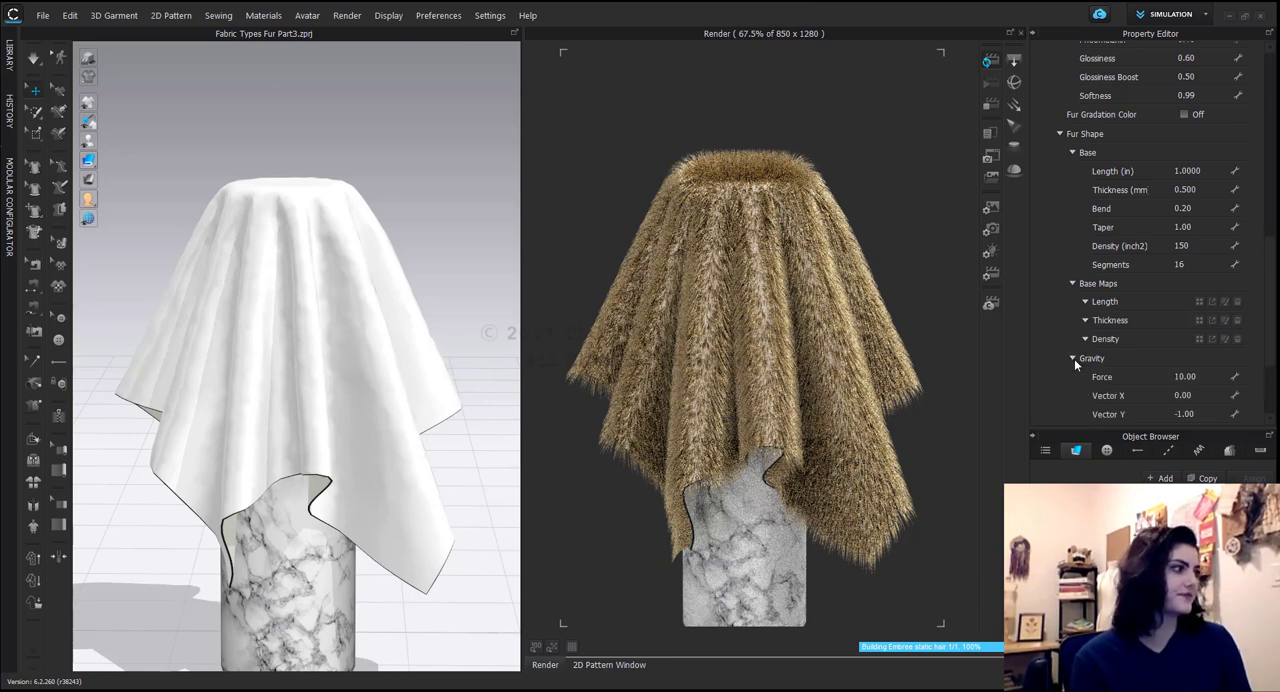
scroll(1160, 352, "down", 3)
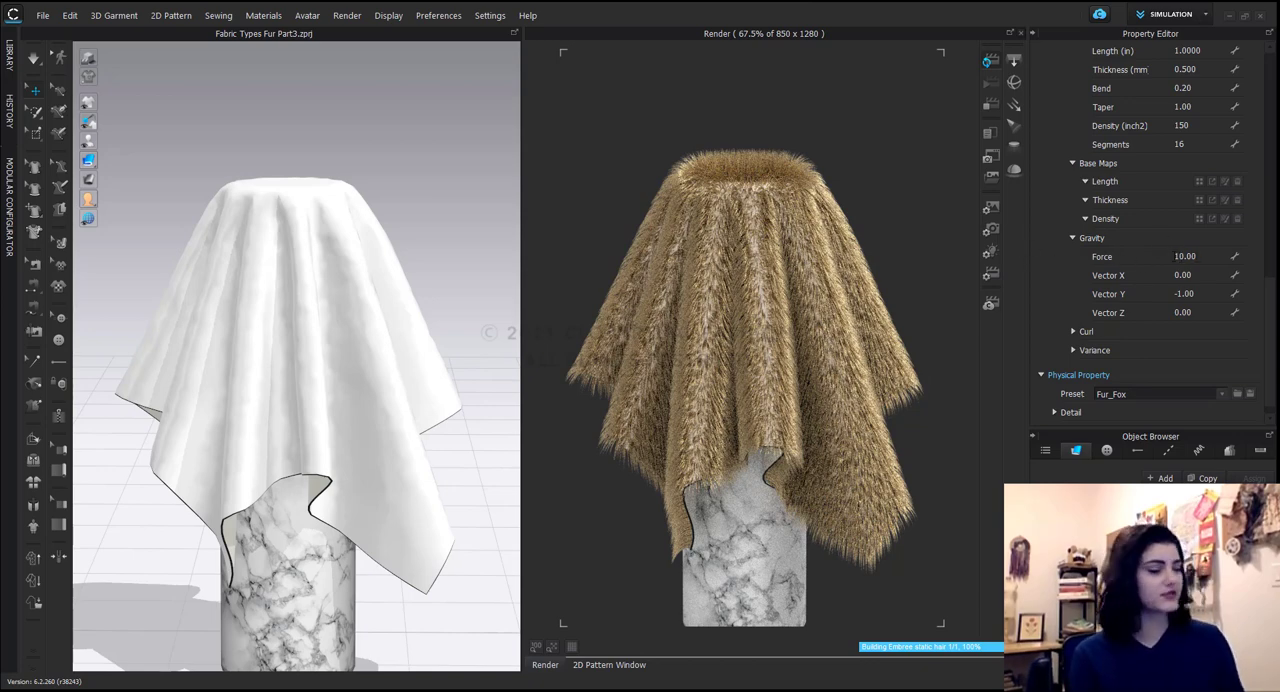
double_click(1190, 274)
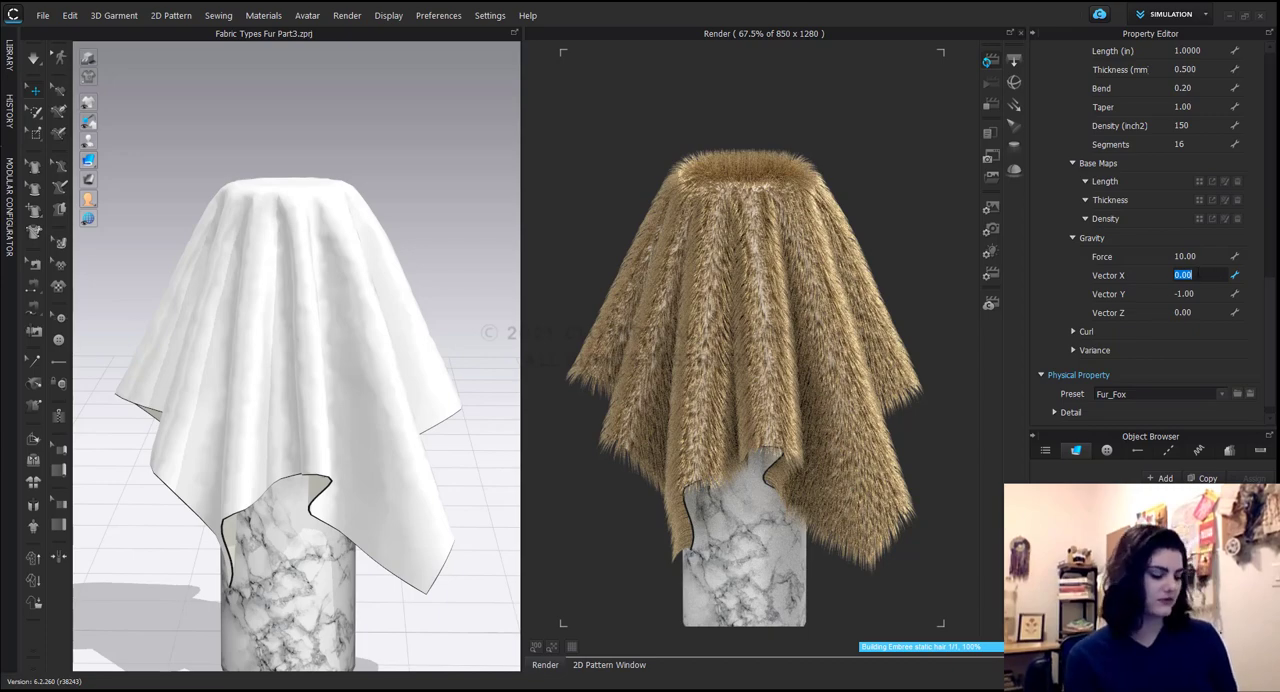
type("1")
key("Return")
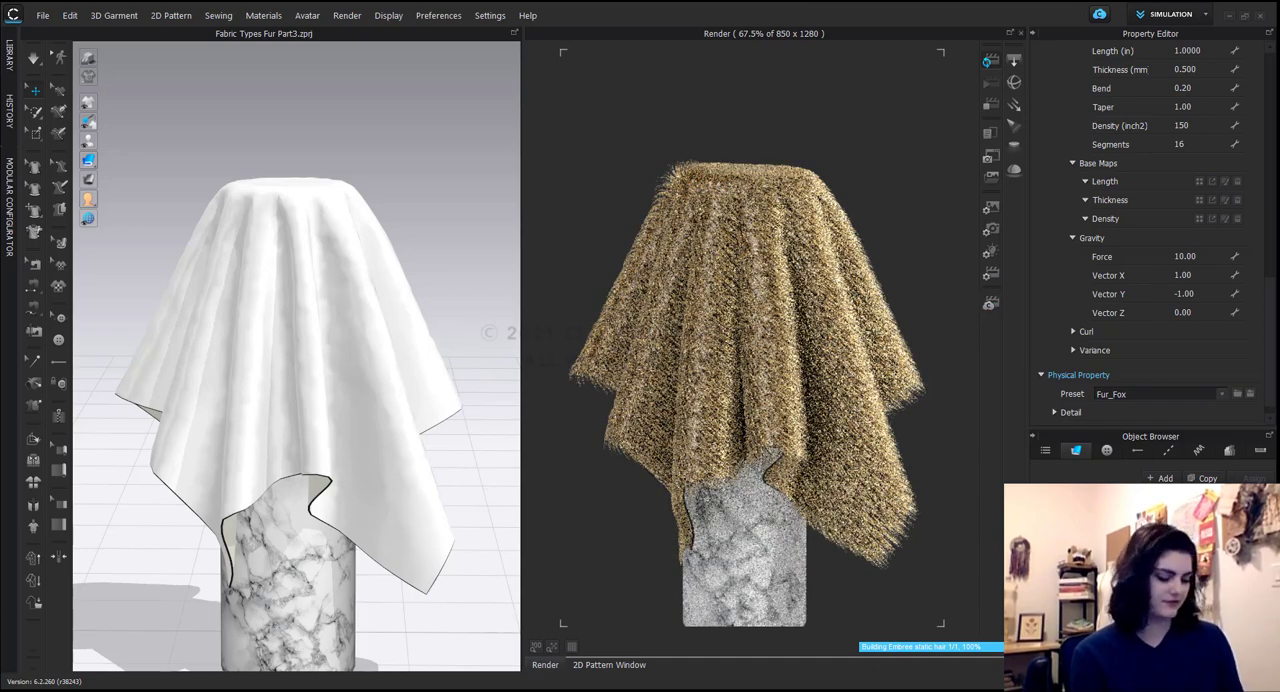
Return the fur's gravity Vector X to 0.
left_click(1183, 275)
type("0")
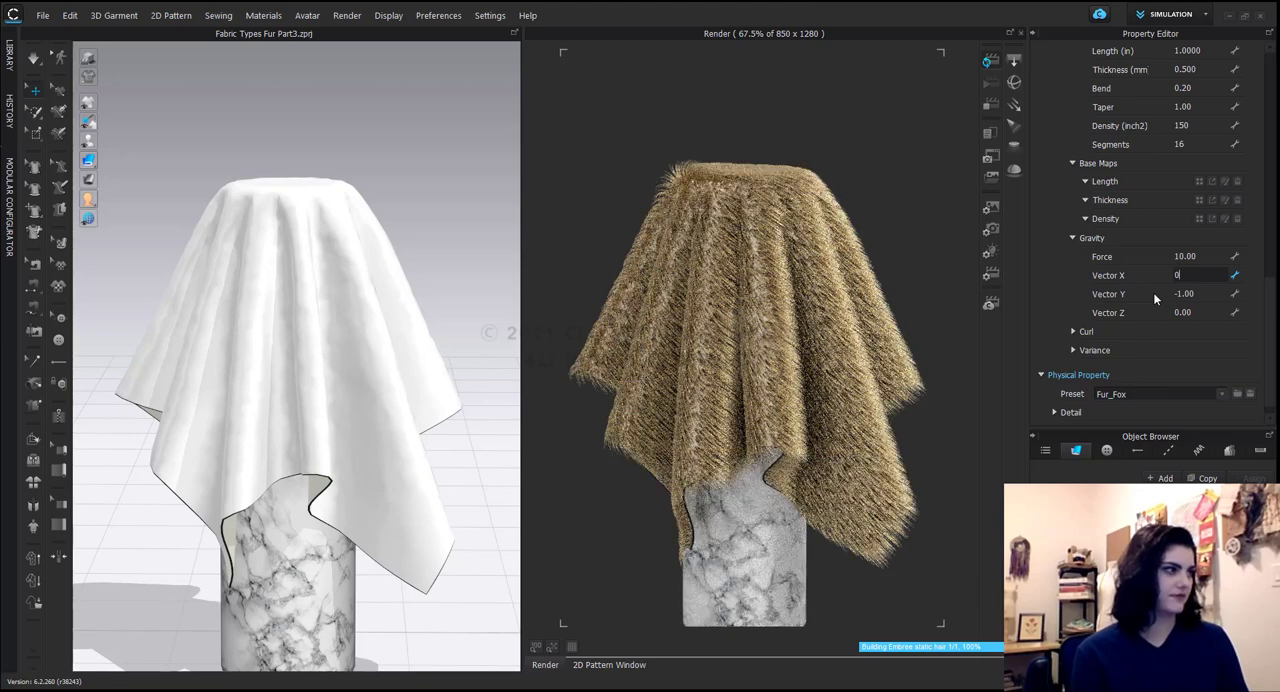
key("Tab")
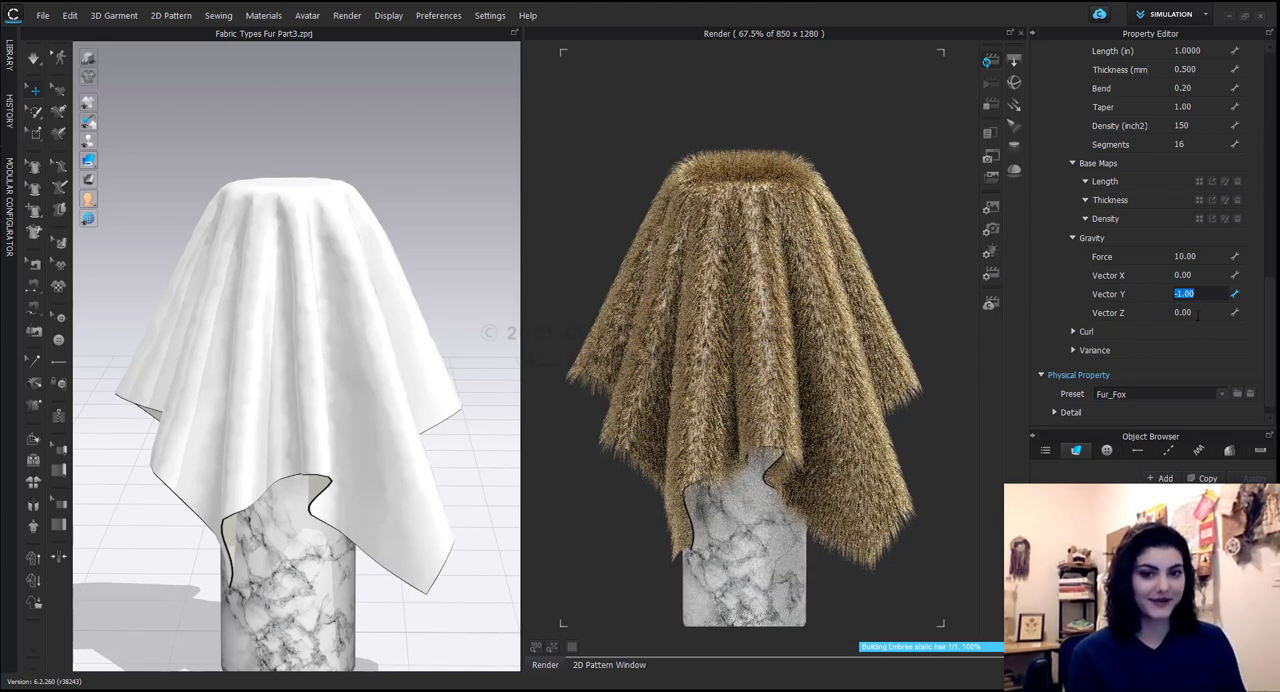
Set the fur's gravity Vector Z to -0.5.
left_click(1199, 313)
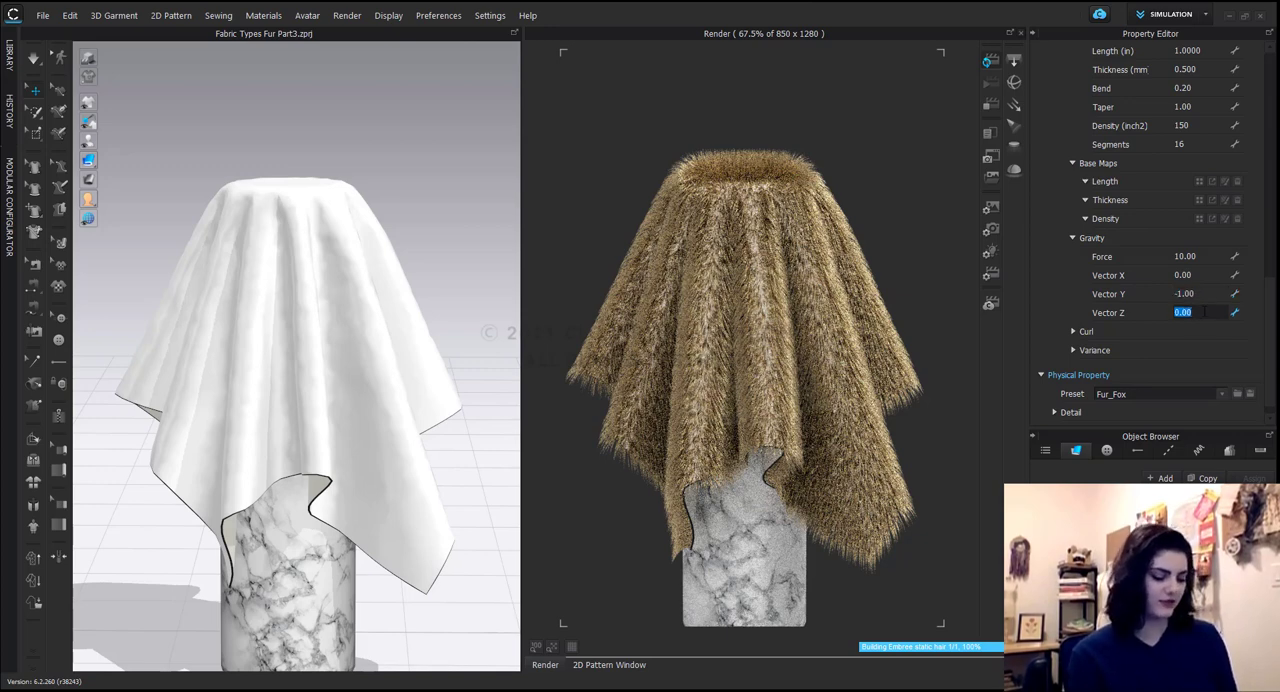
type("-.5")
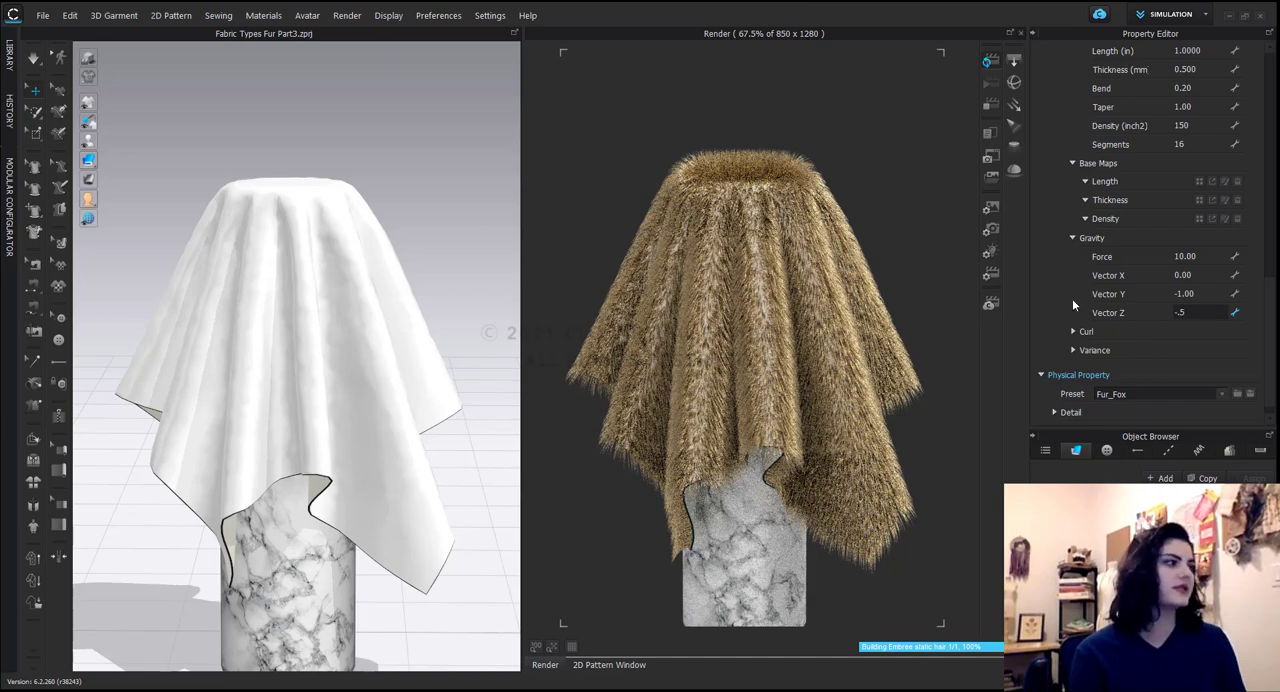
key("Return")
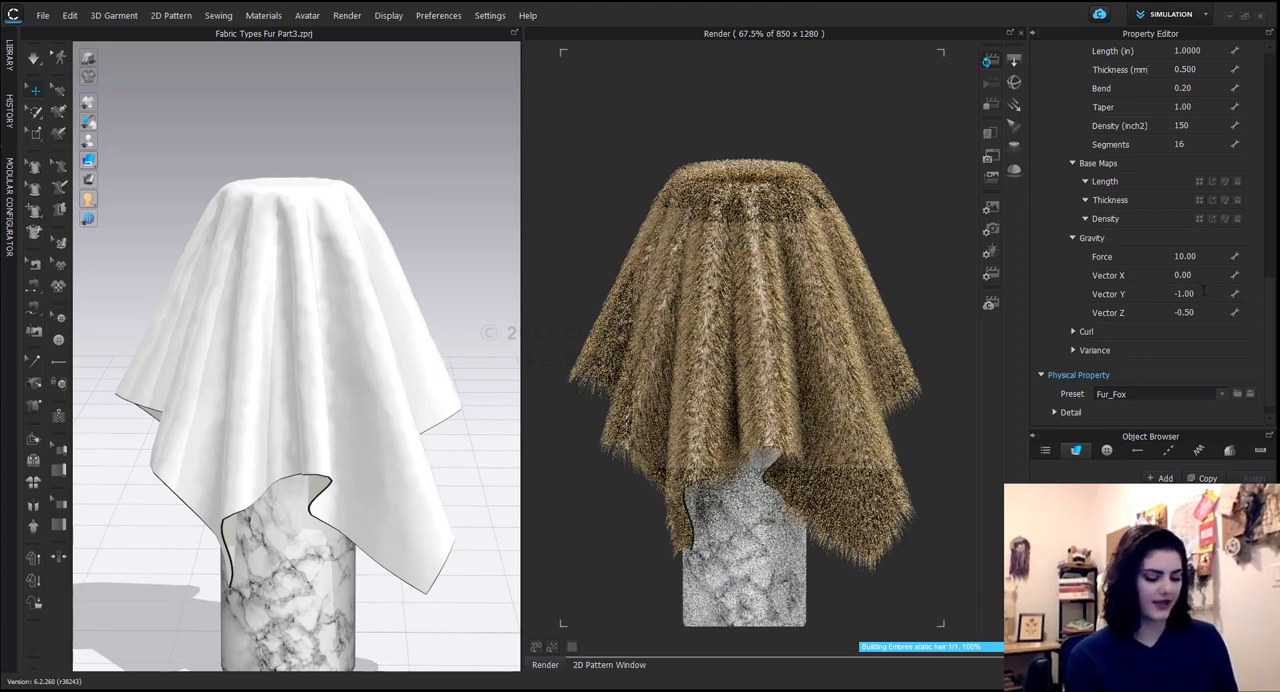
Set the fur's gravity Vector Y to 1.
left_click(1203, 293)
type("1")
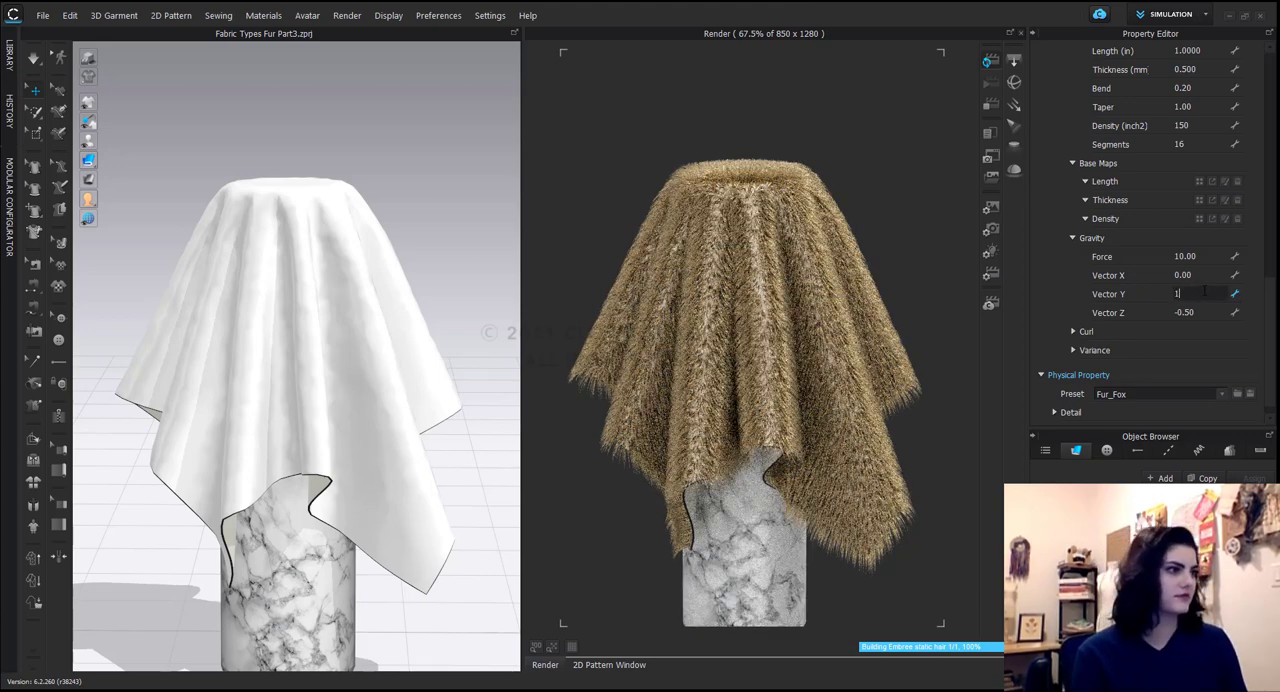
key("Return")
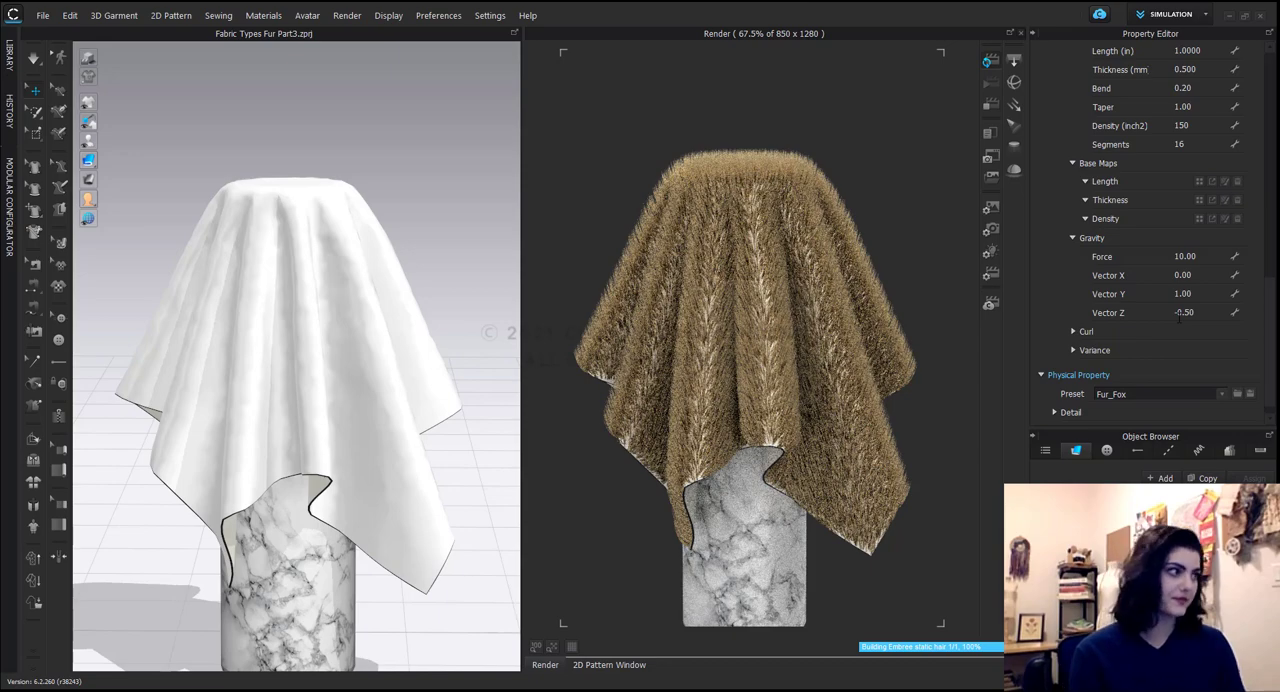
Reset the fur's gravity direction by setting Vector Z to 0 and Vector Y to -1.
double_click(1185, 313)
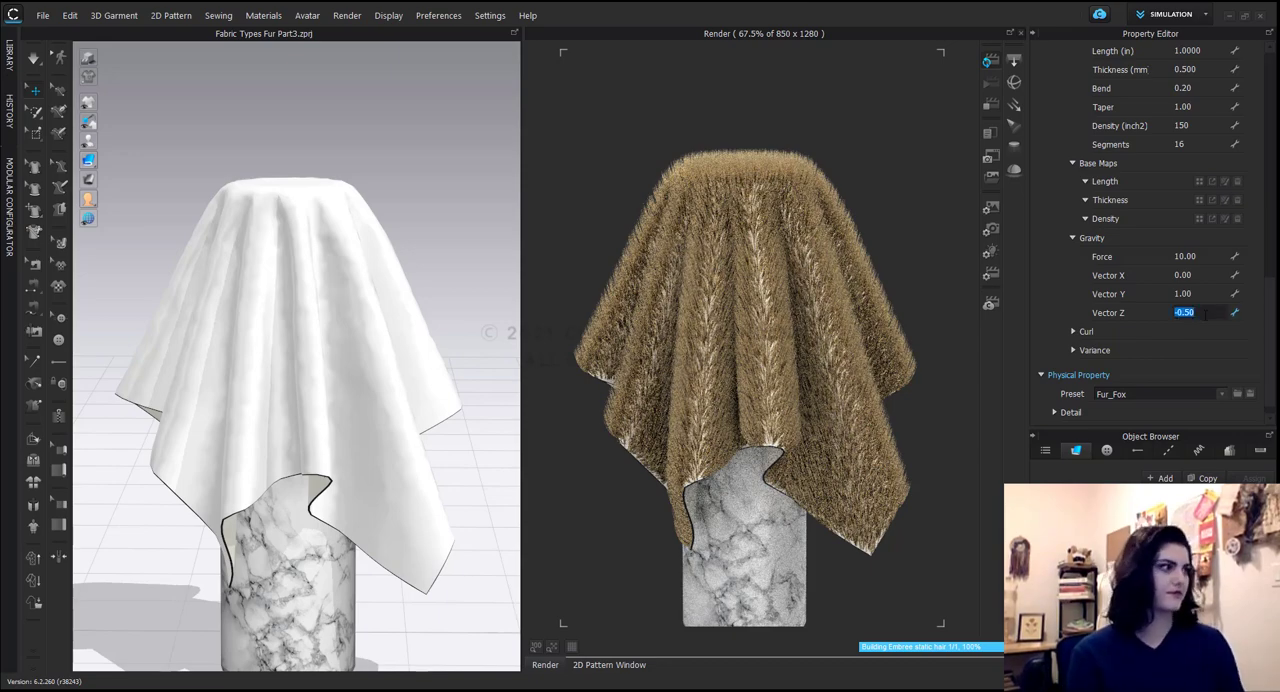
type("0")
double_click(1210, 293)
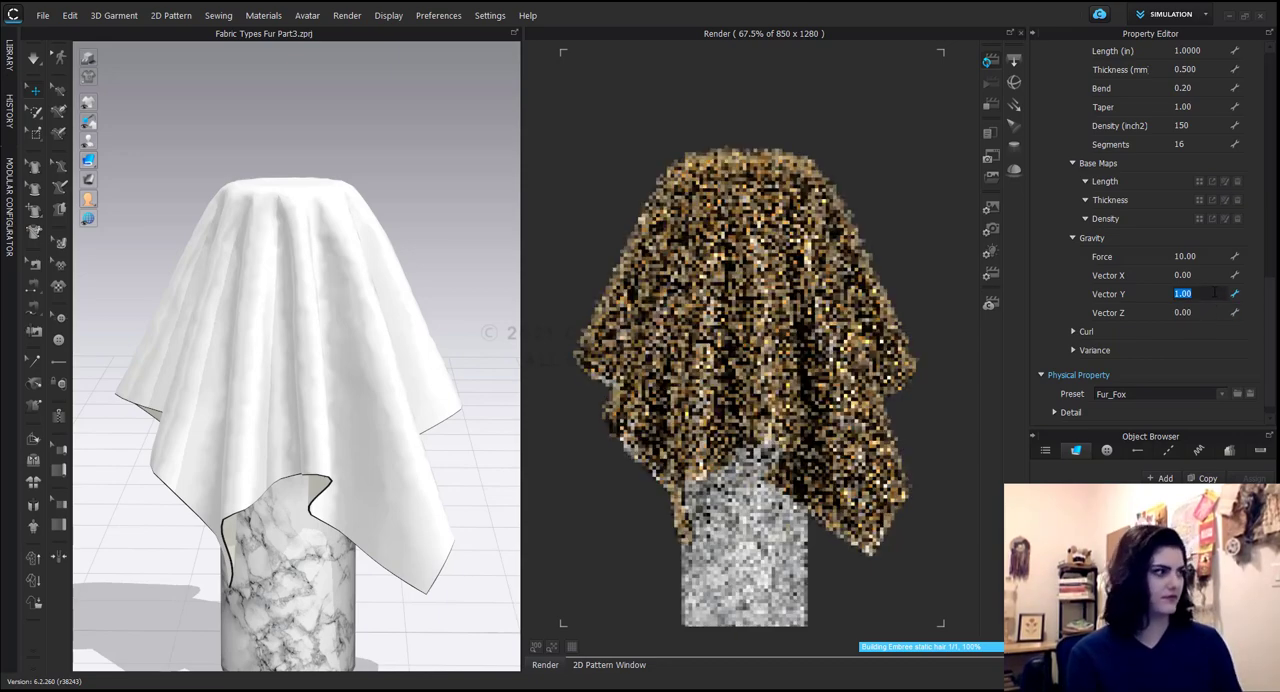
type("-1")
key("Return")
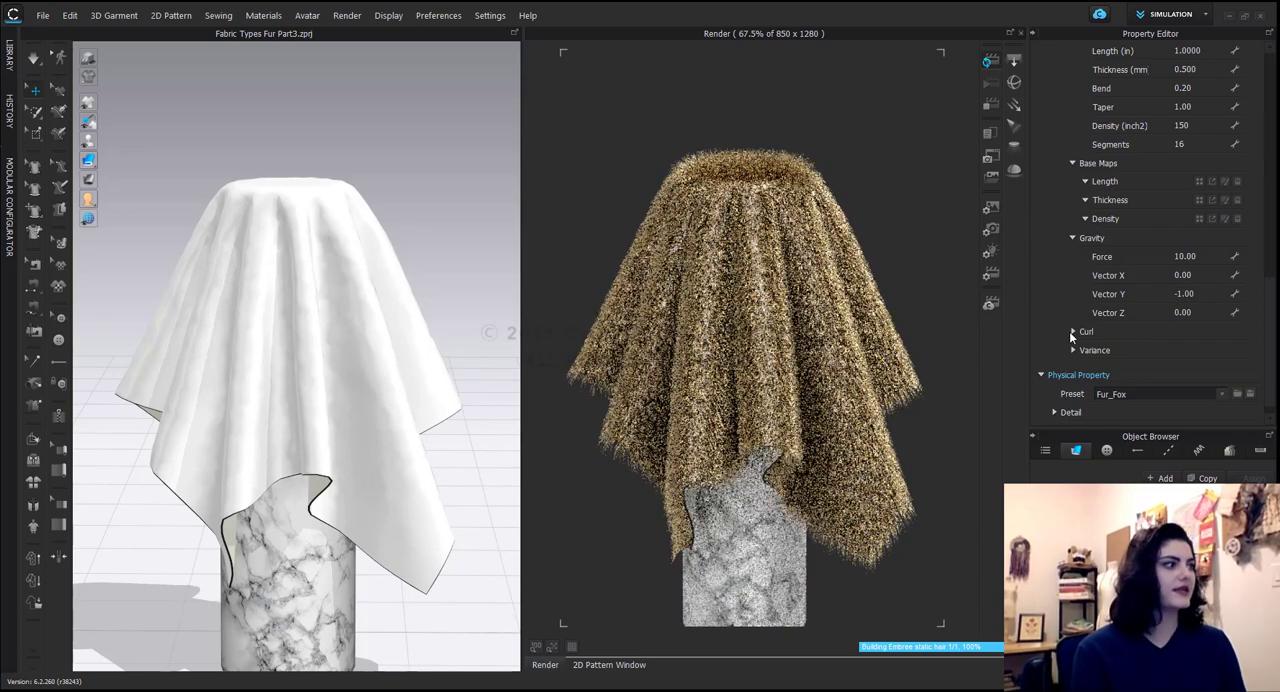
Expand the fur shape's Curl settings and set the curl Radius to 0.5 in and the Number to 2.
left_click(1072, 331)
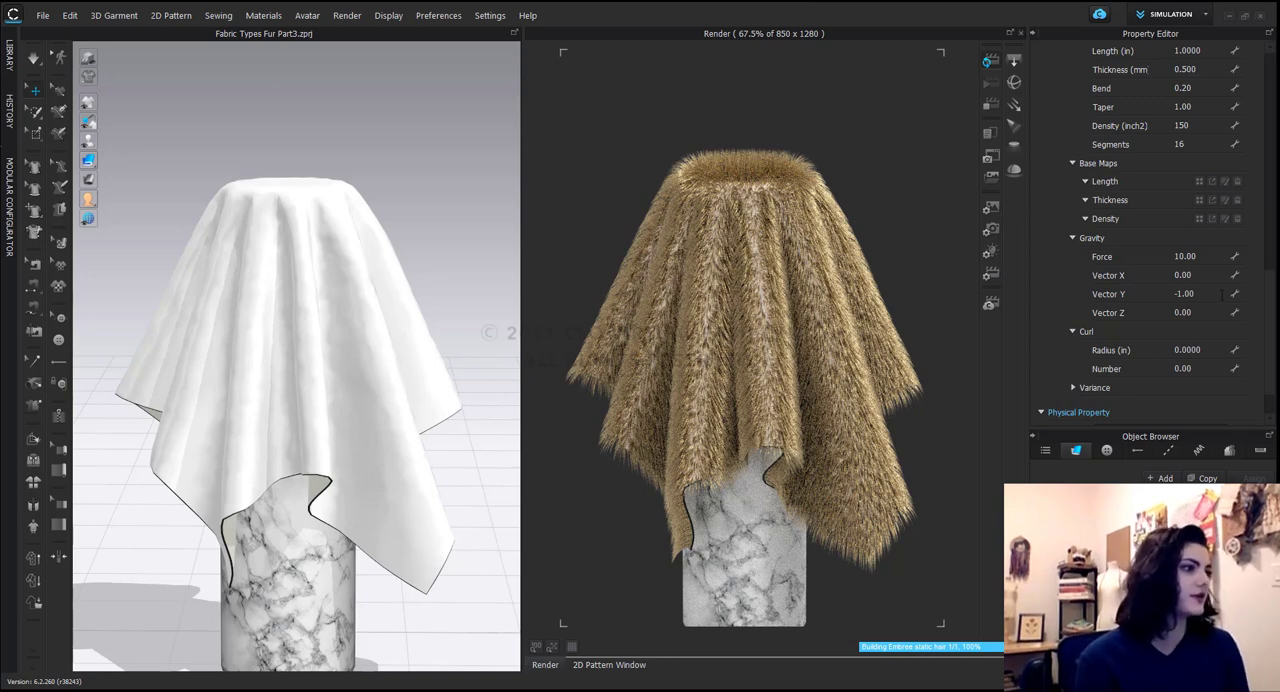
left_click(1217, 349)
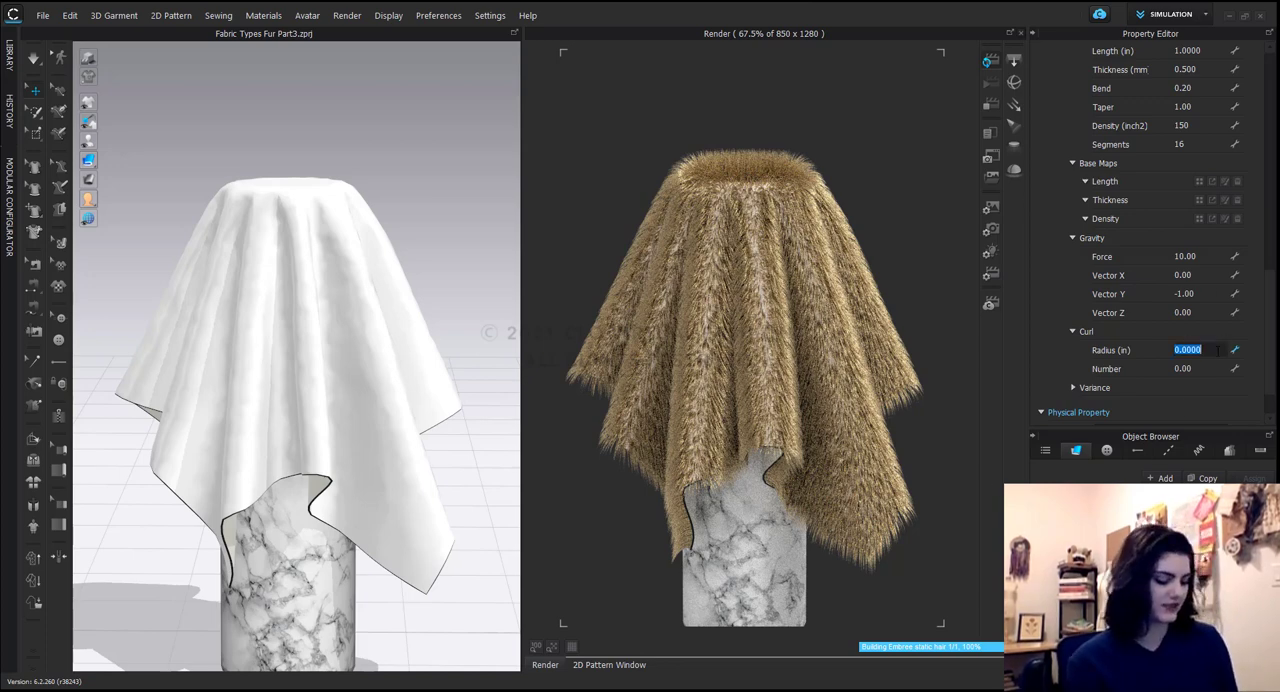
type(".5")
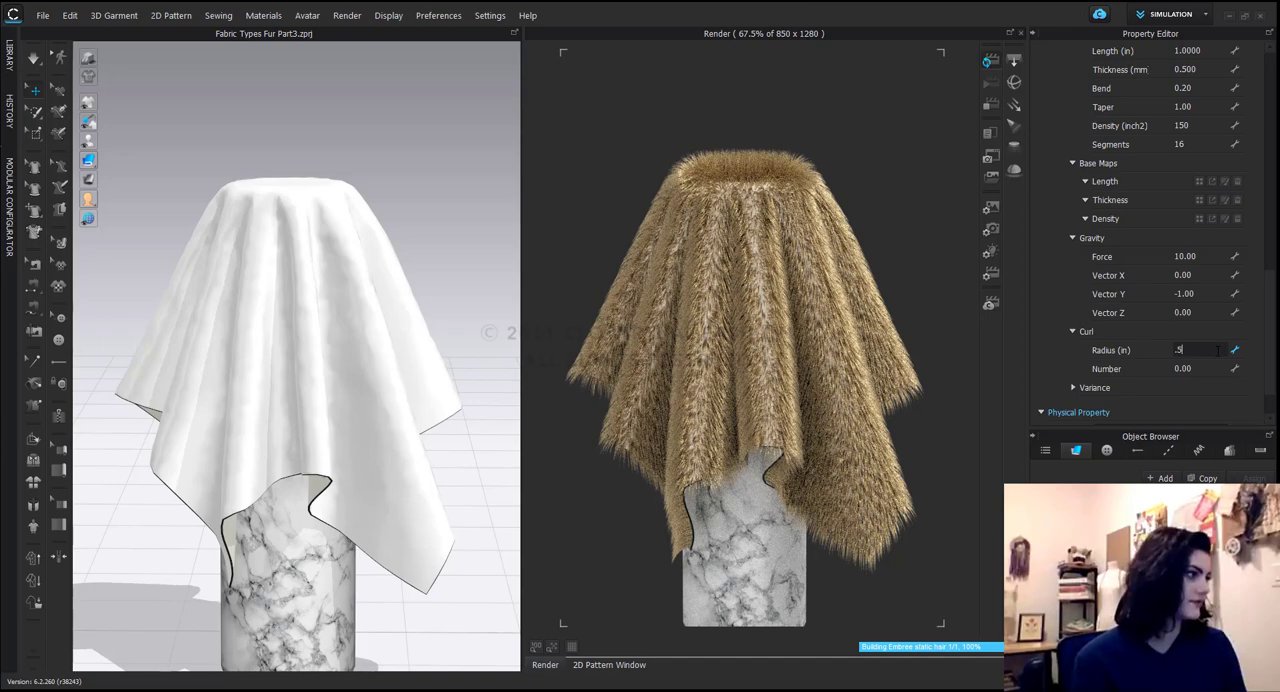
left_click(1210, 368)
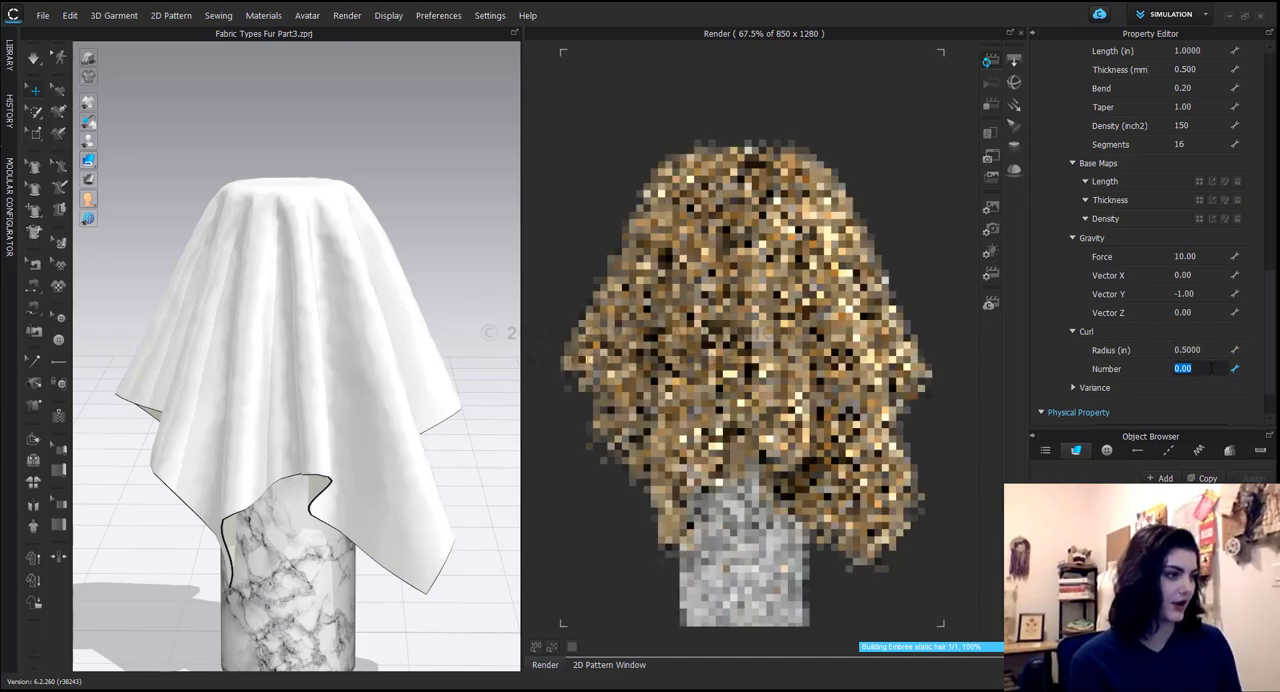
type("2")
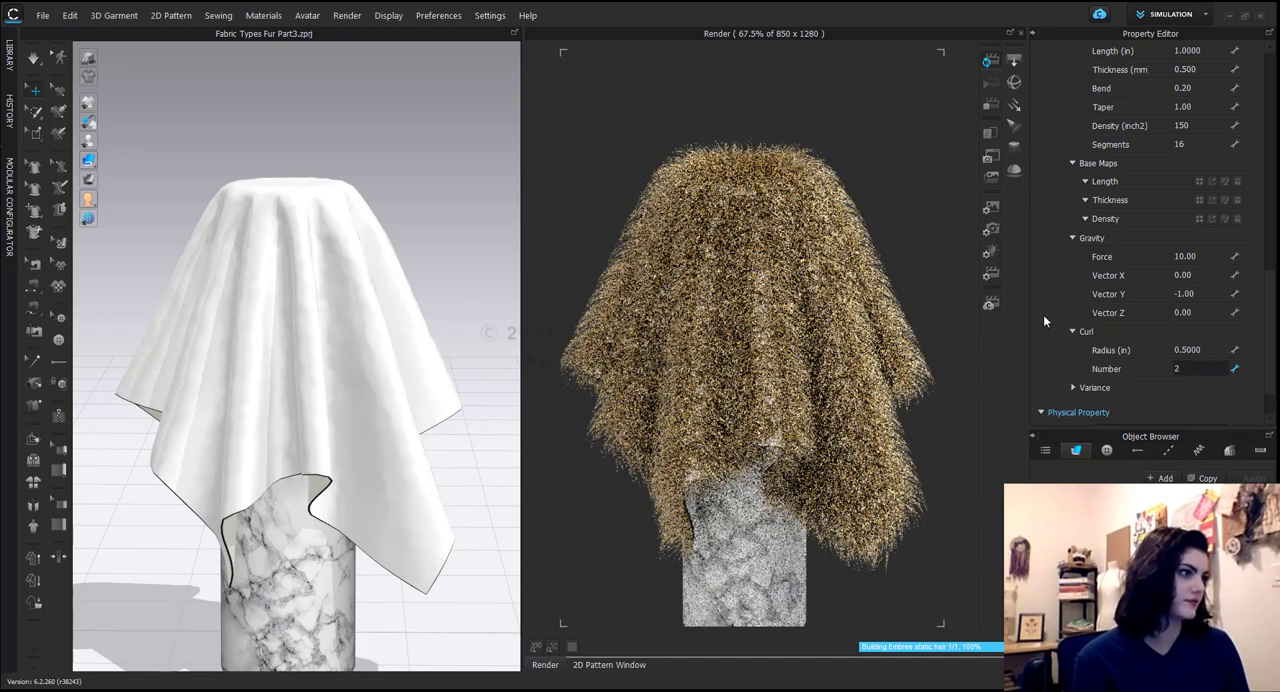
left_click(1069, 364)
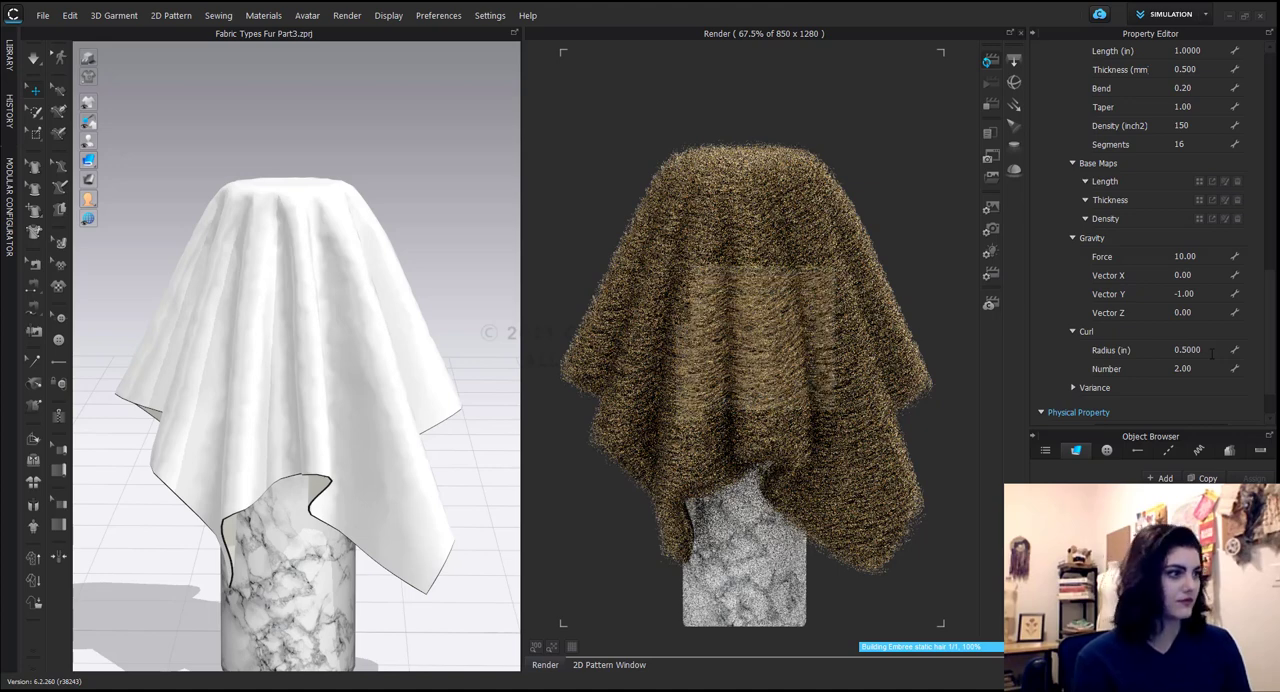
Increase the fur's curl Number to 5.
left_click(1204, 368)
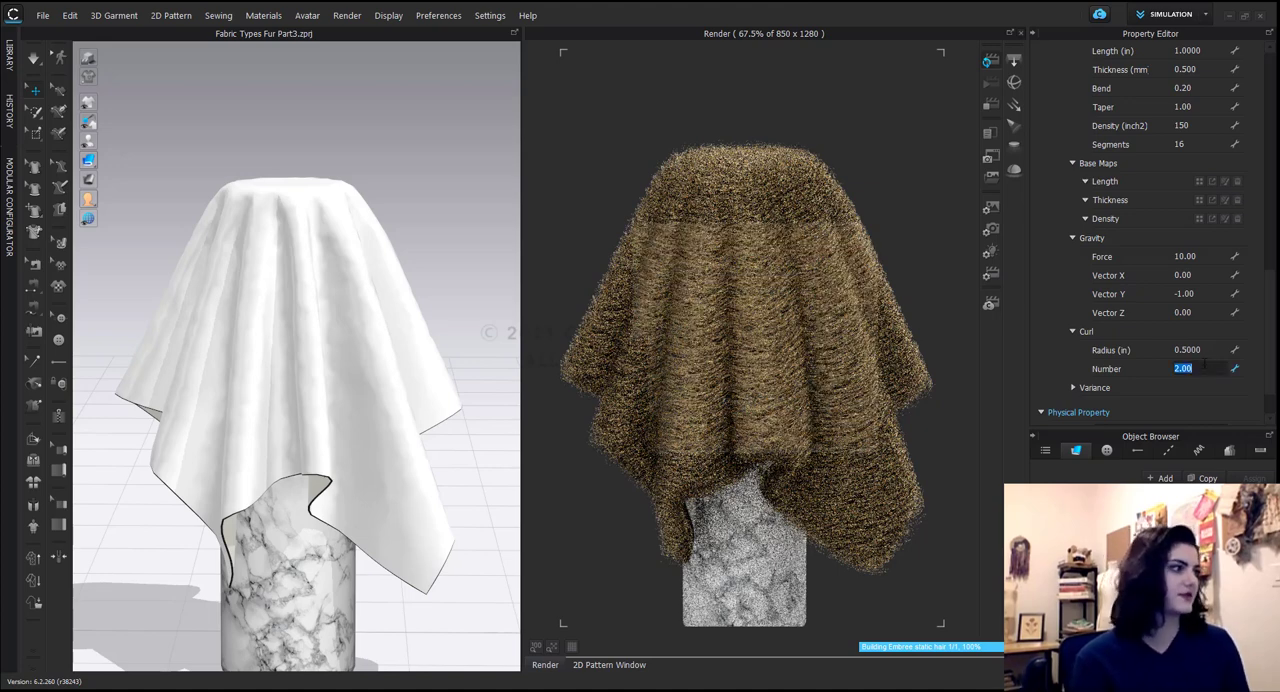
type("5")
key("Return")
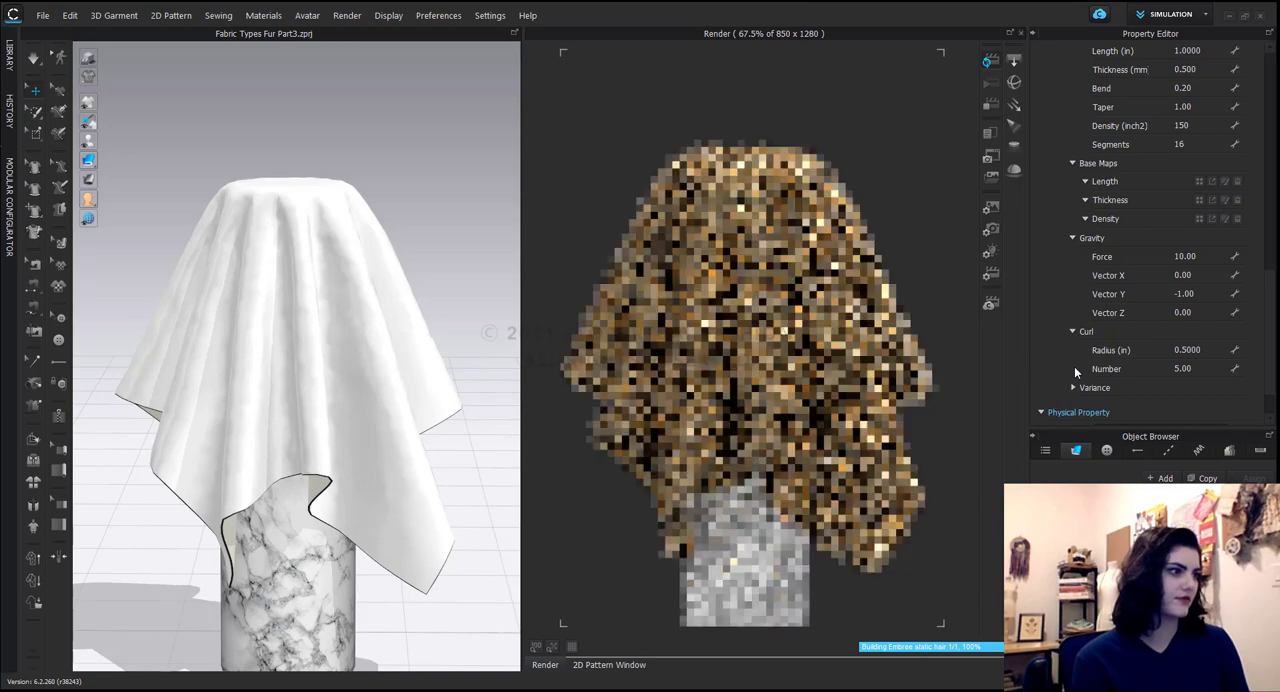
Make the fur finer and sparser by setting its base Thickness to 0.2 mm and Density to 50.
left_click(1190, 69)
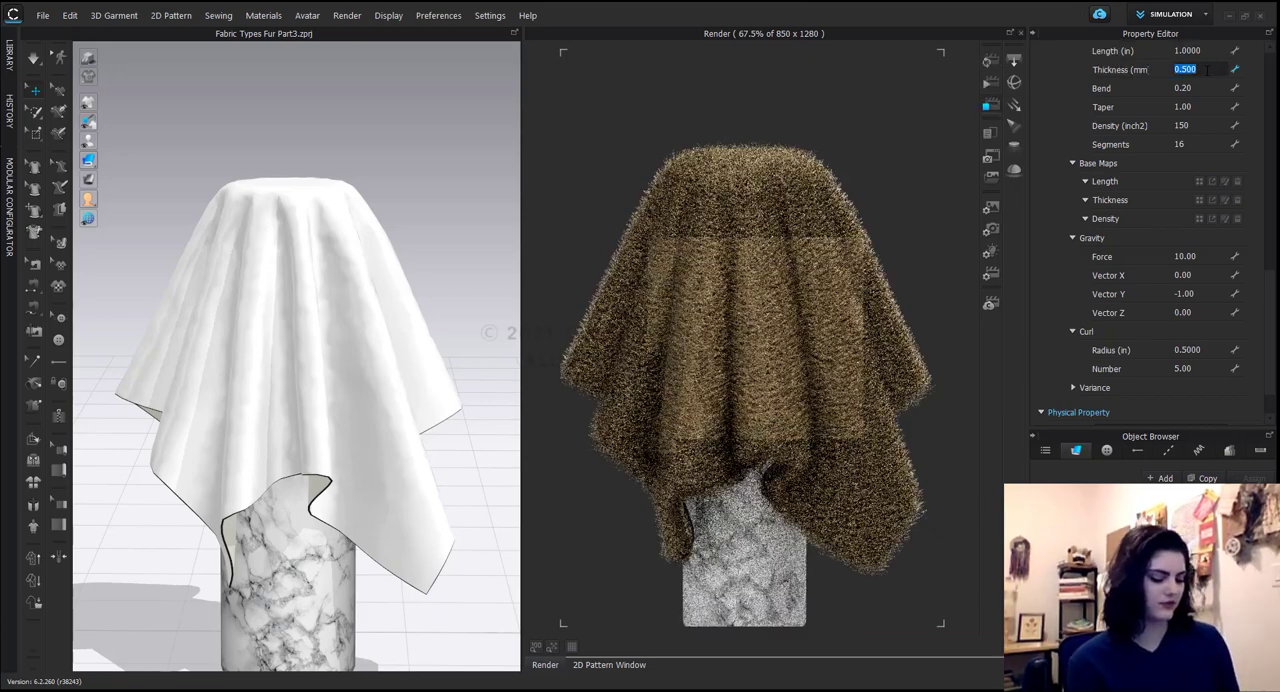
key("BackSpace")
type(".2")
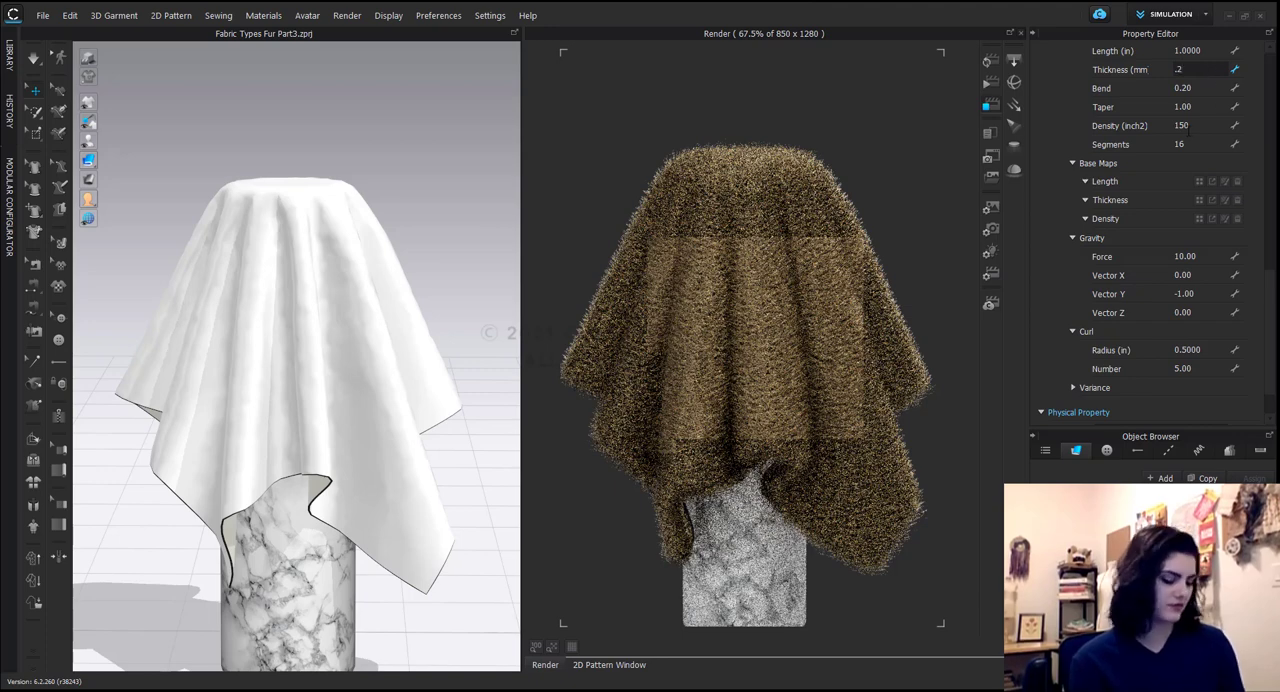
left_click(1195, 125)
type("50")
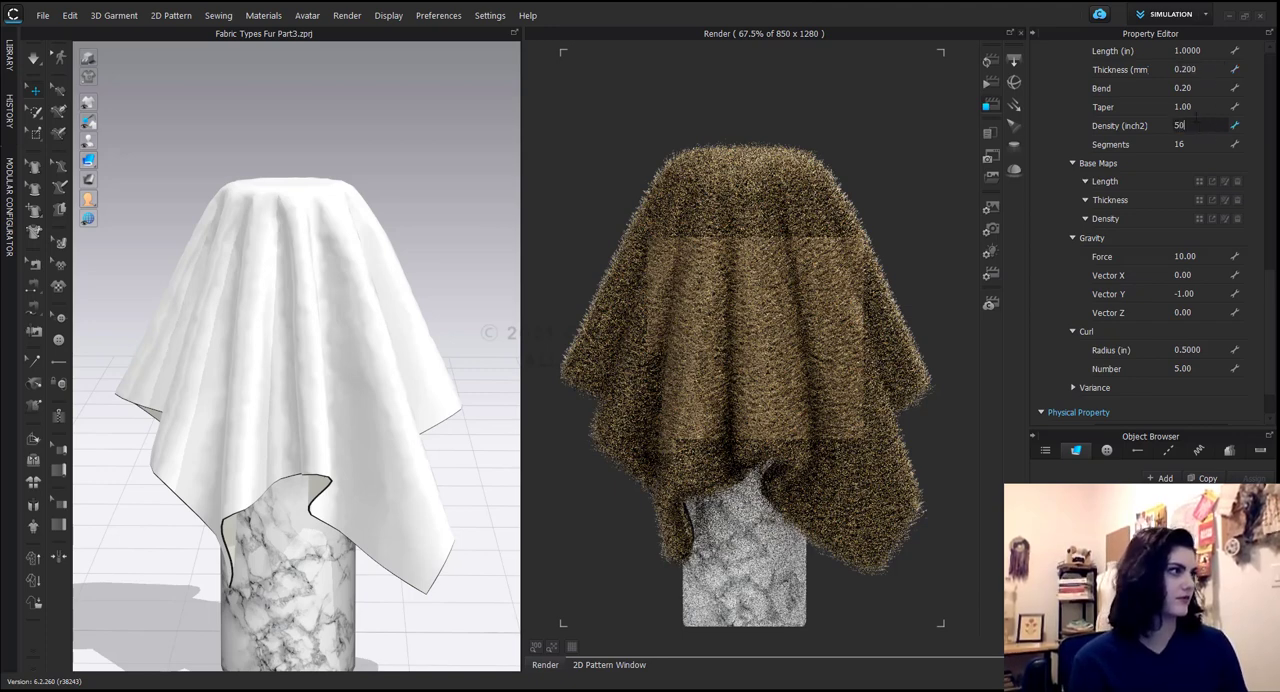
key("Return")
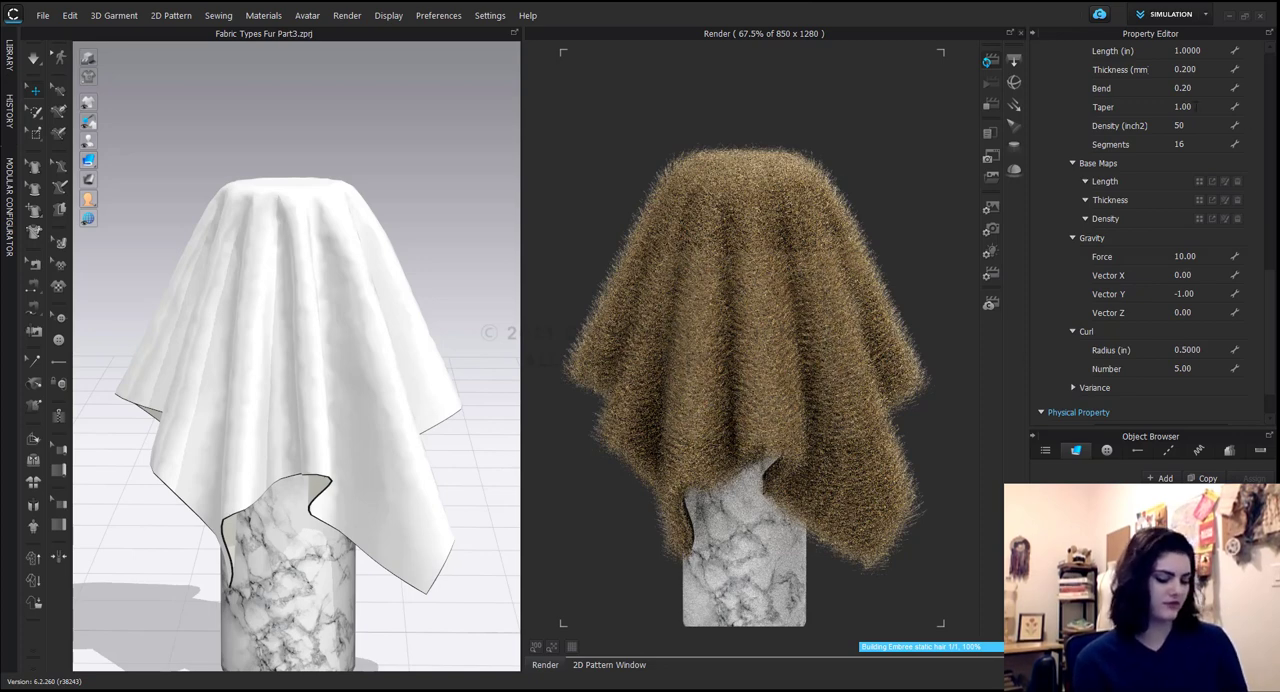
Set the fur strands' Taper to 0.2.
left_click(1183, 106)
type("0.2")
key("Return")
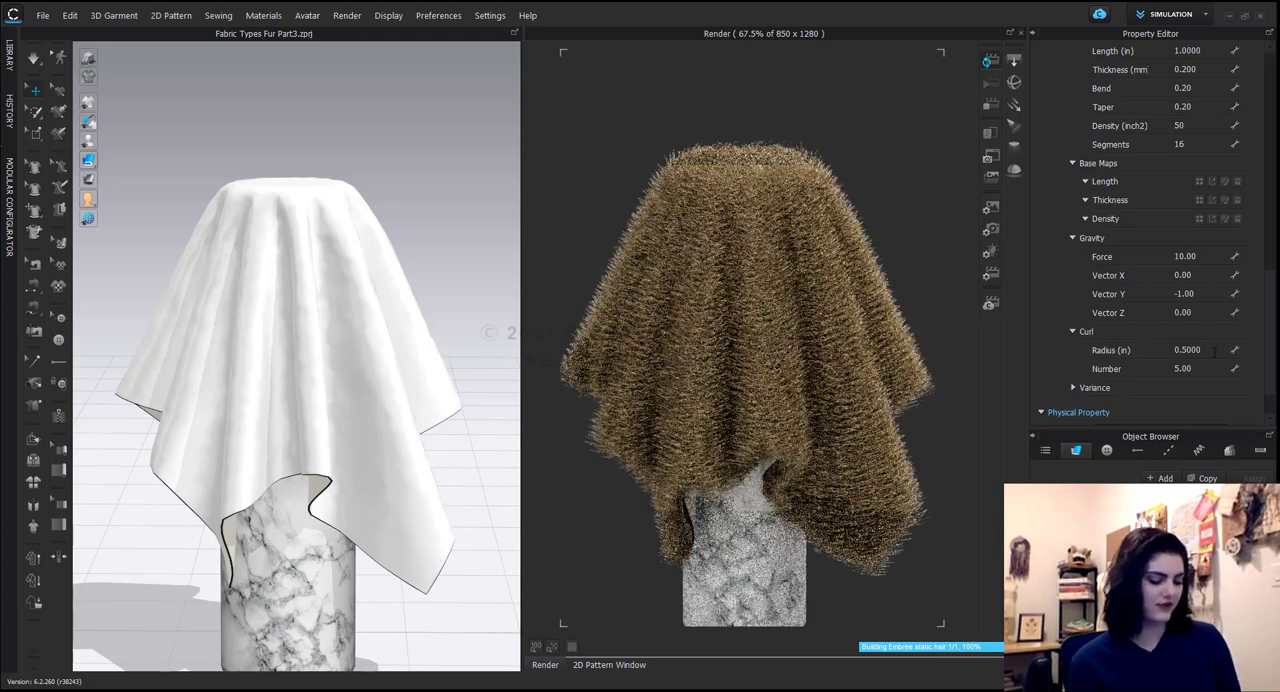
Reduce the fur's curl Radius to 0.2 in.
left_click(1211, 350)
type("0.2")
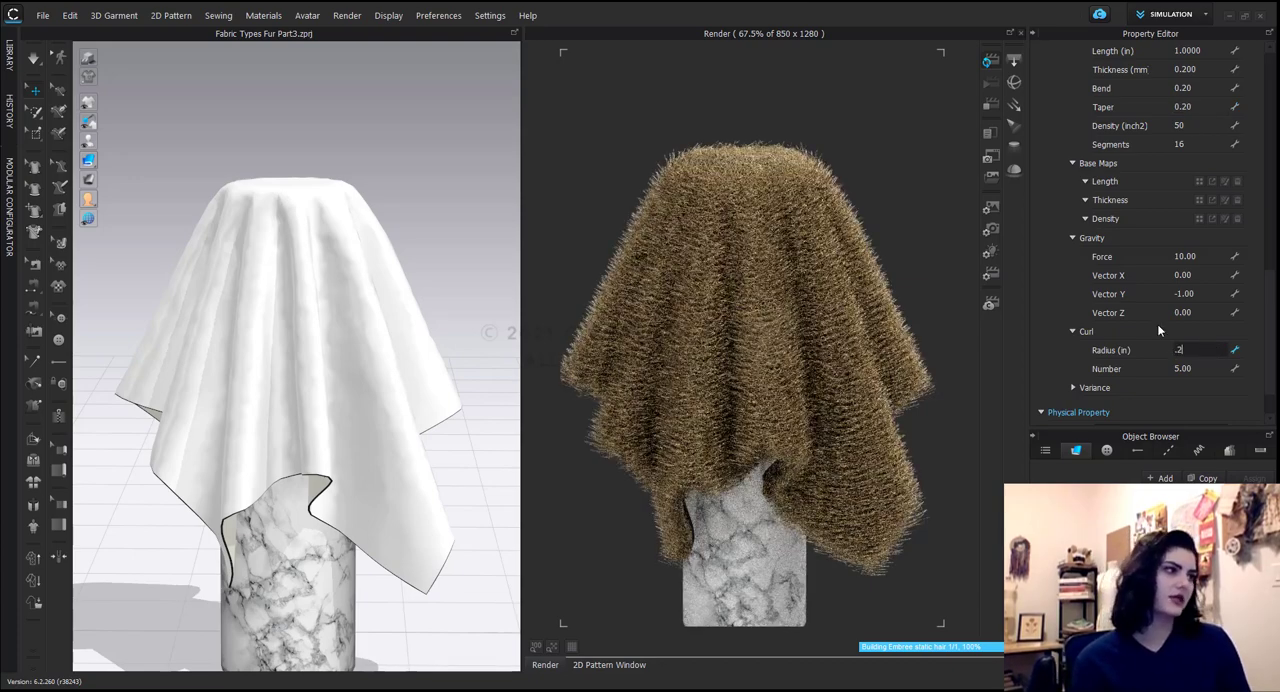
key("Return")
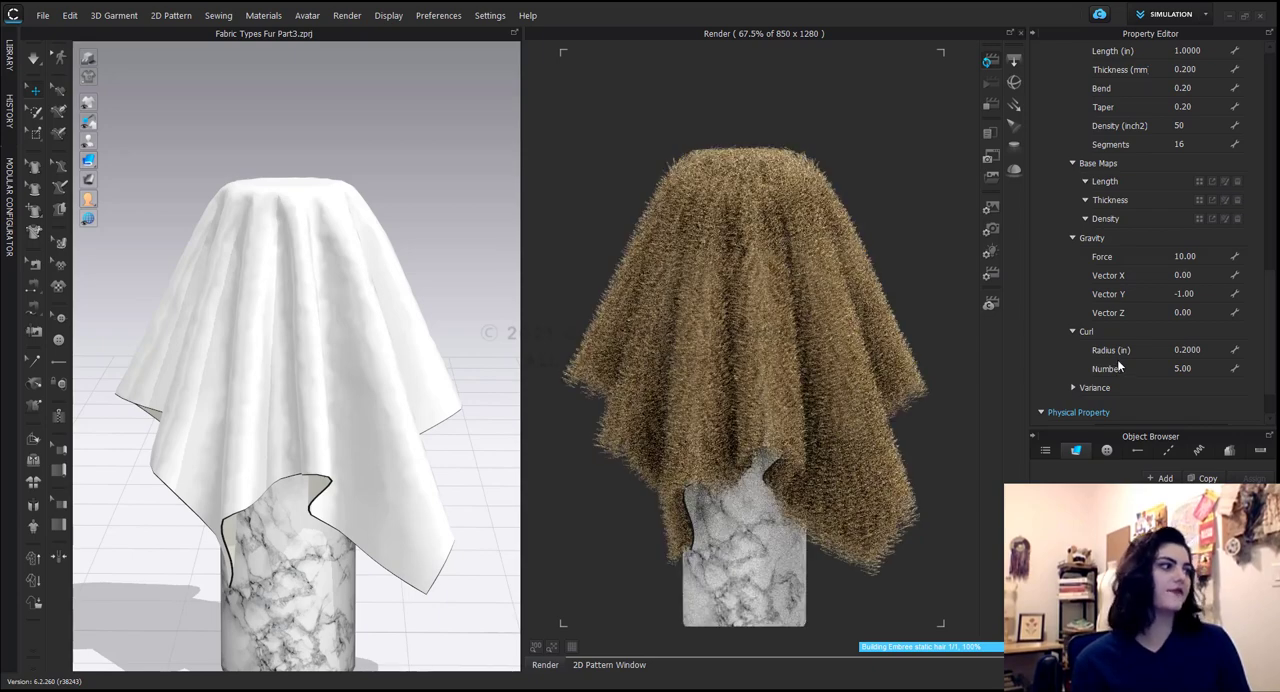
Expand the fur shape's Variance settings and look over its parameters alongside the Curl and Gravity values.
scroll(1117, 359, "down", 1)
left_click(1074, 348)
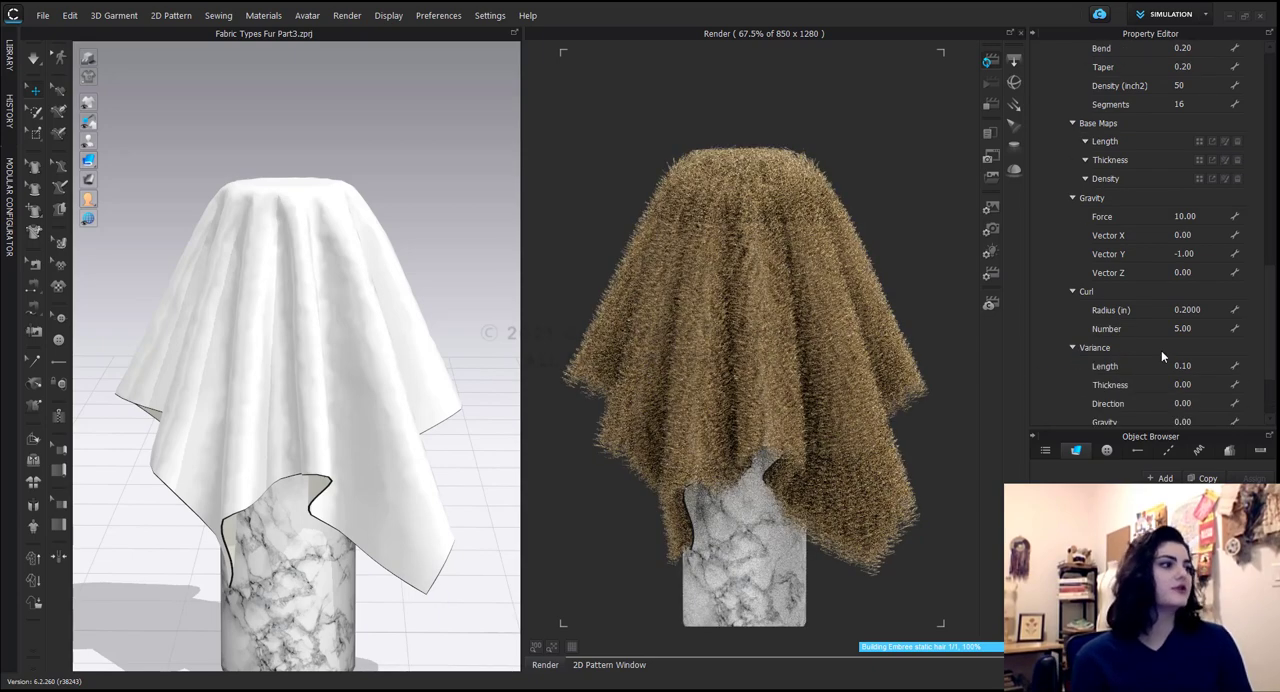
scroll(1150, 352, "down", 1)
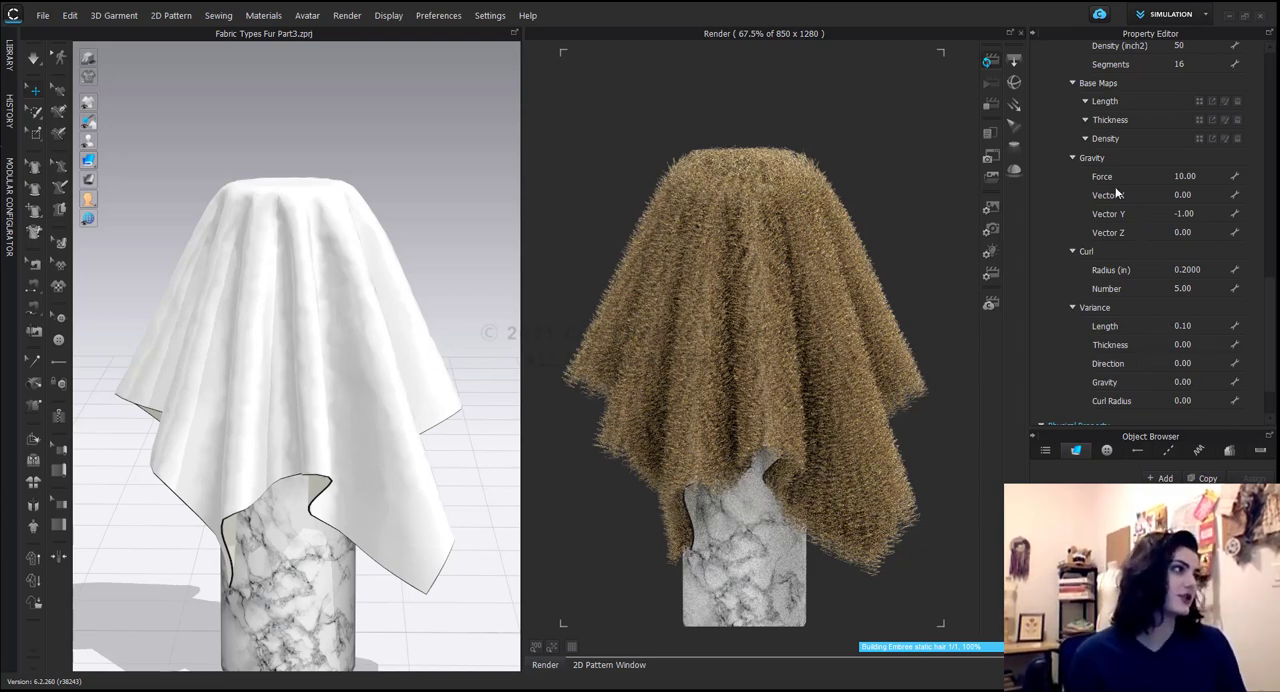
scroll(1150, 130, "up", 3)
scroll(1137, 314, "down", 2)
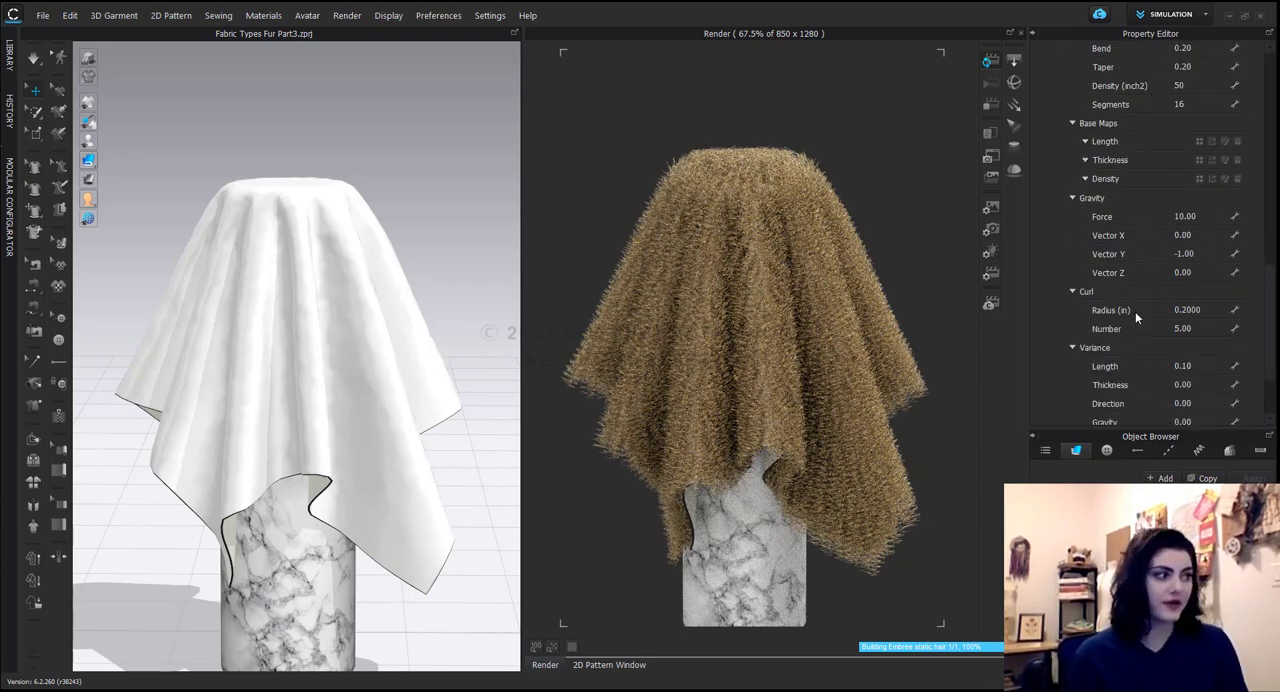
scroll(1137, 320, "down", 1)
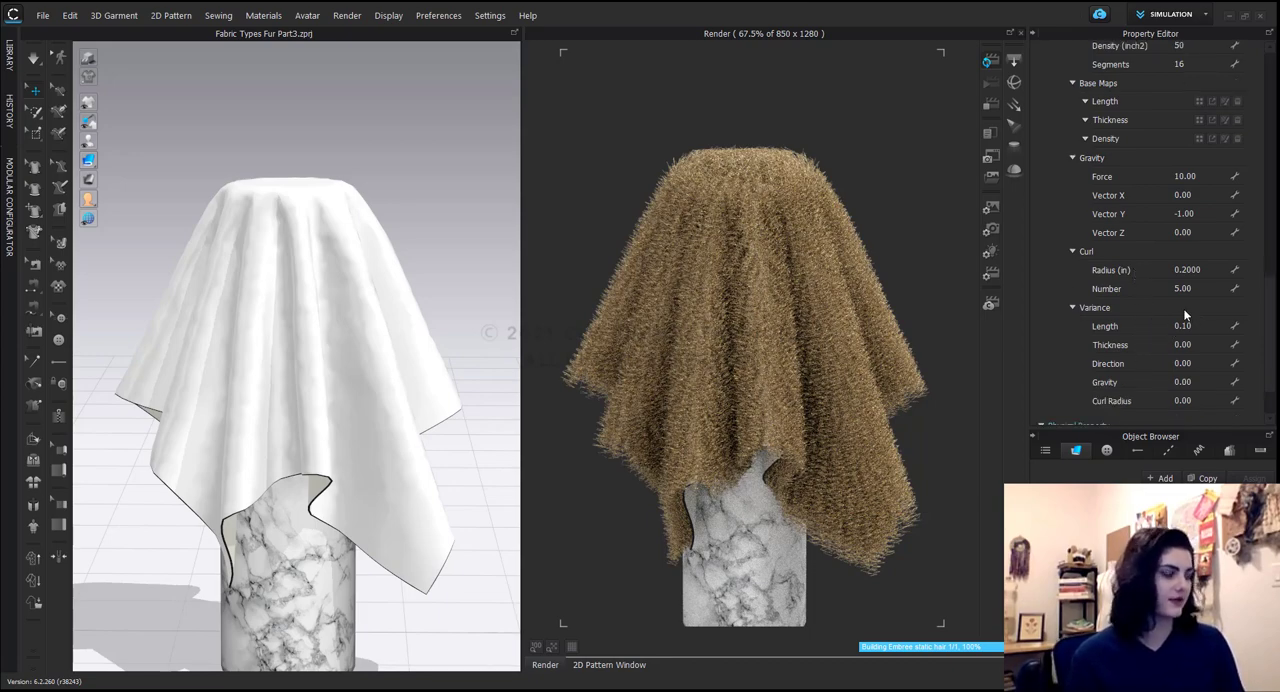
Remove the fur's curl by setting both its Radius and Number to 0.
left_click(1200, 269)
type("0")
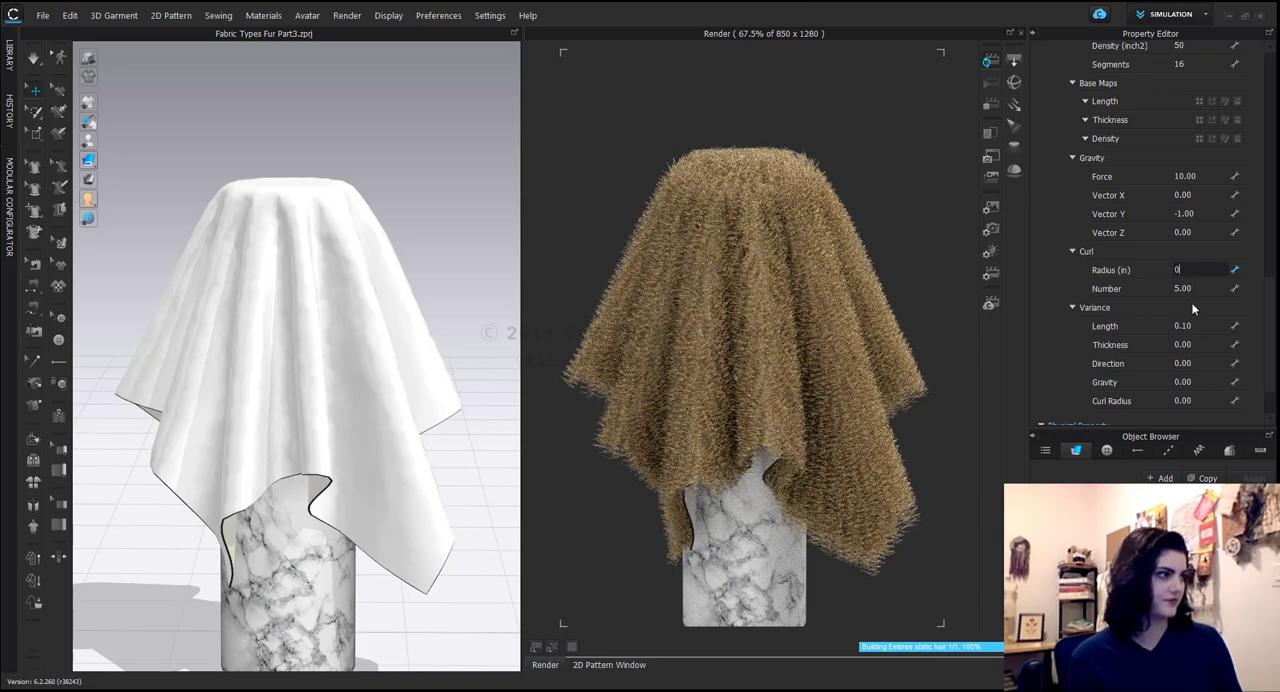
left_click(1203, 287)
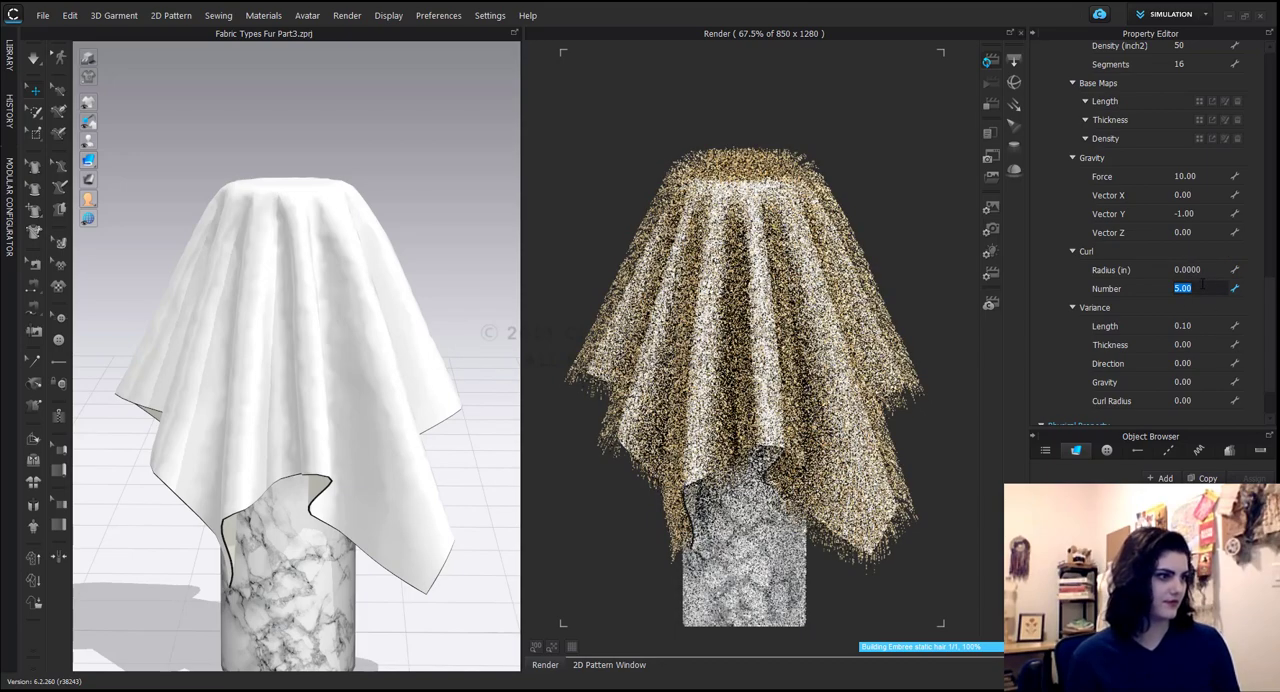
type("0")
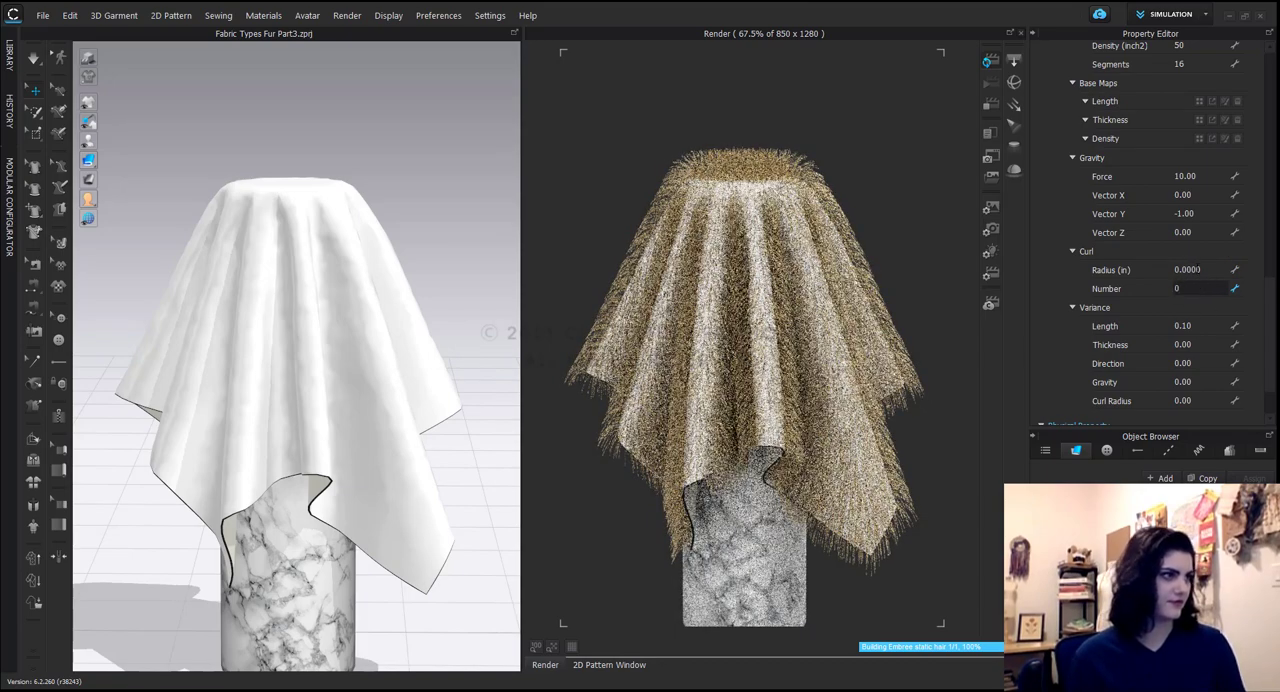
key("Return")
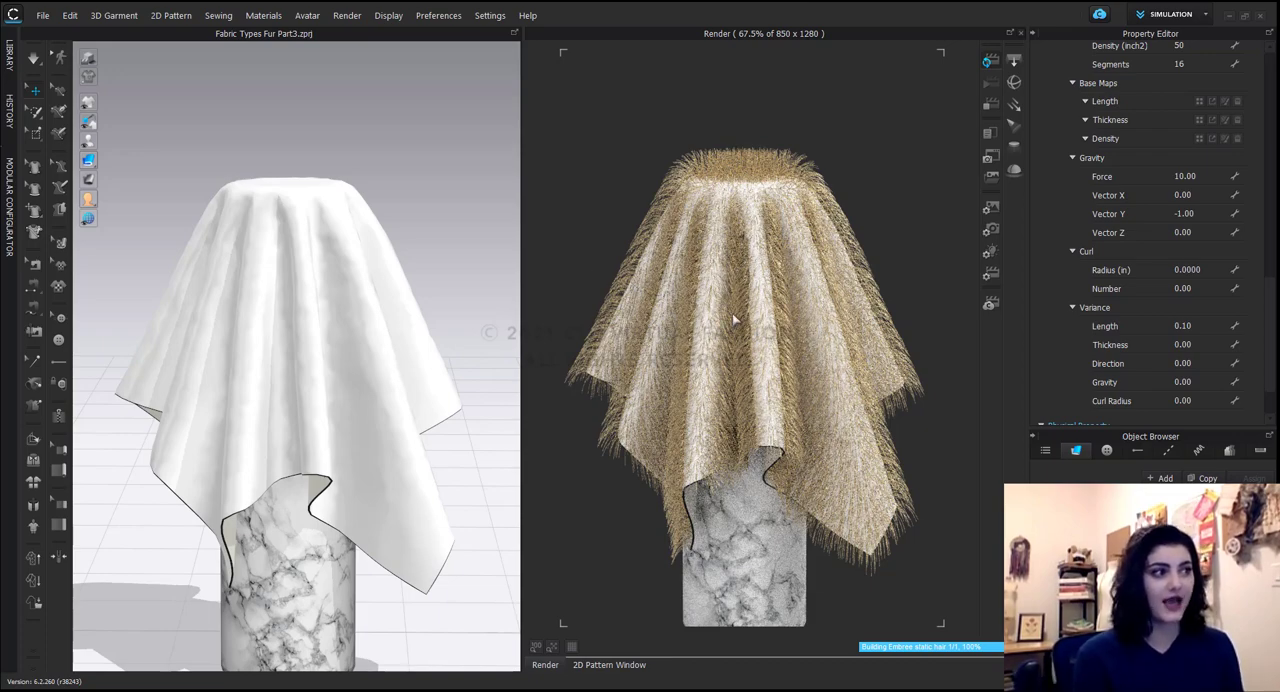
Give the fur a tight, subtle curl with a Radius of 0.02 in and a Number of 5.
double_click(1185, 269)
type(".02")
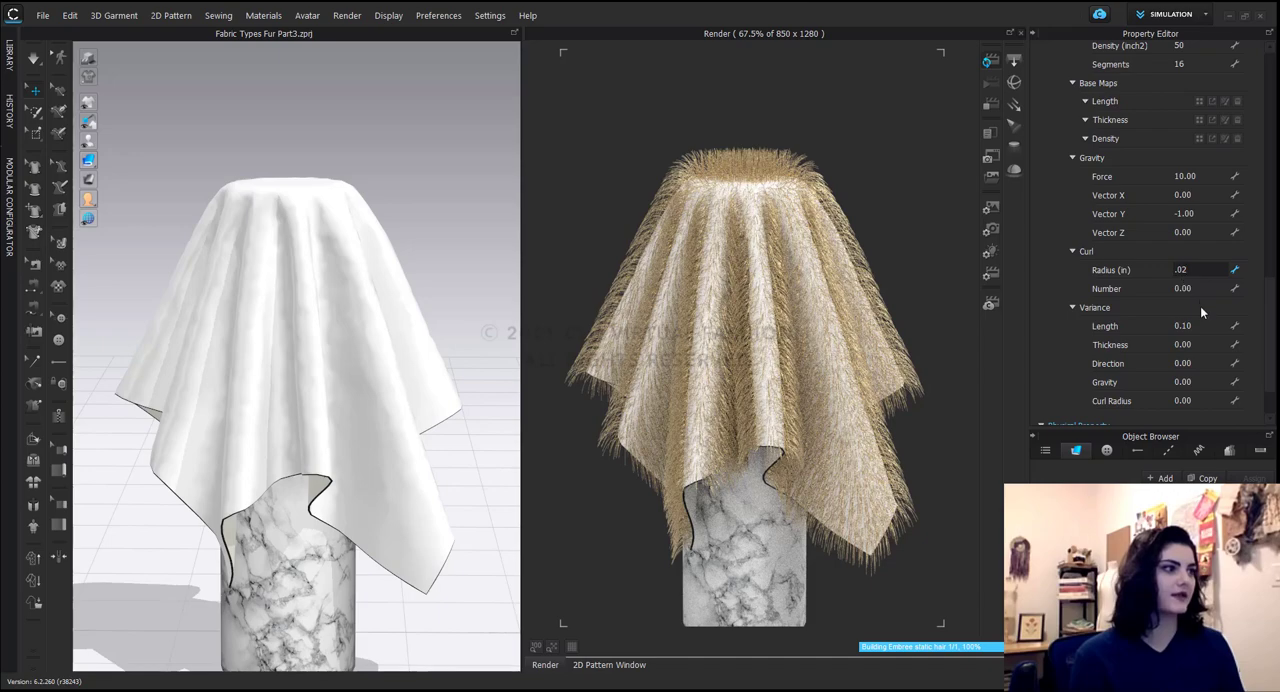
key("Tab")
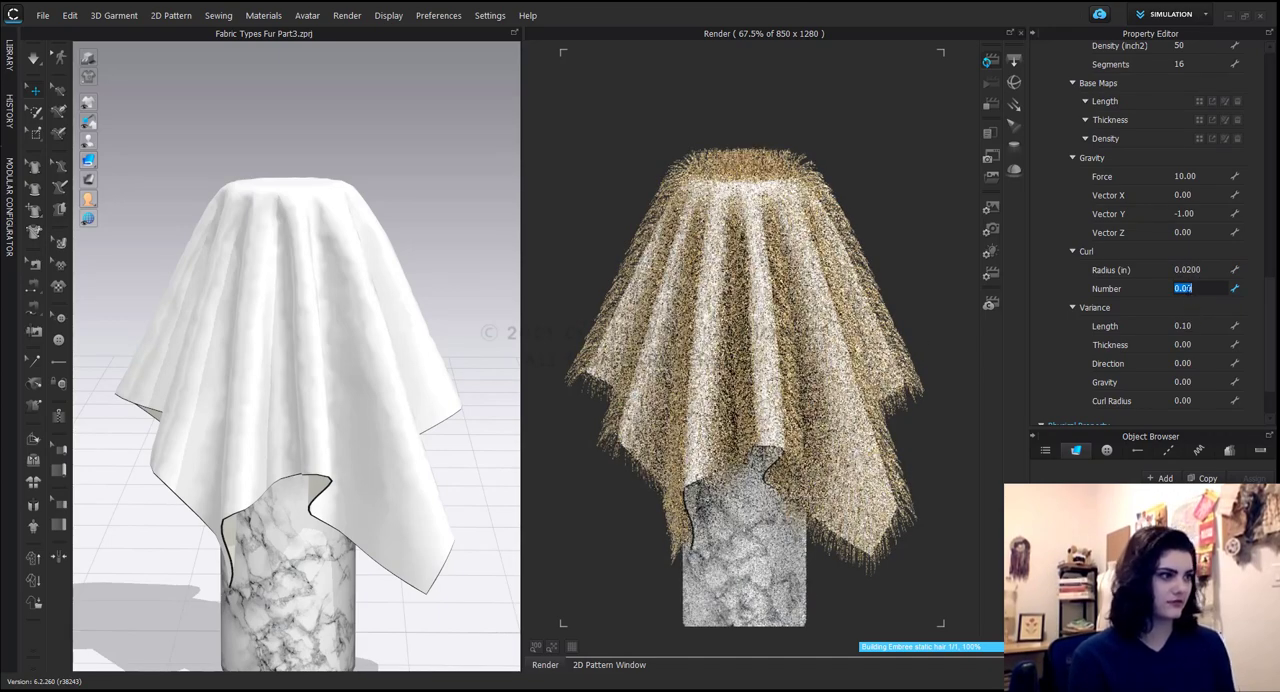
type("5")
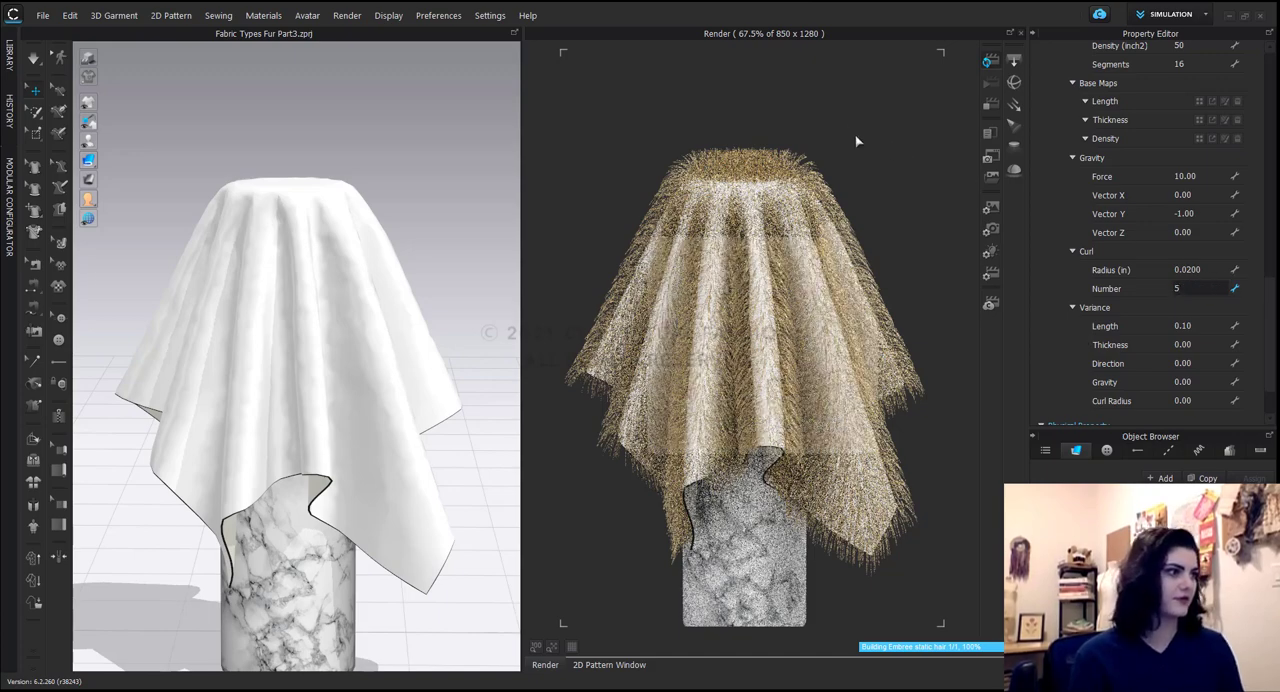
key("Return")
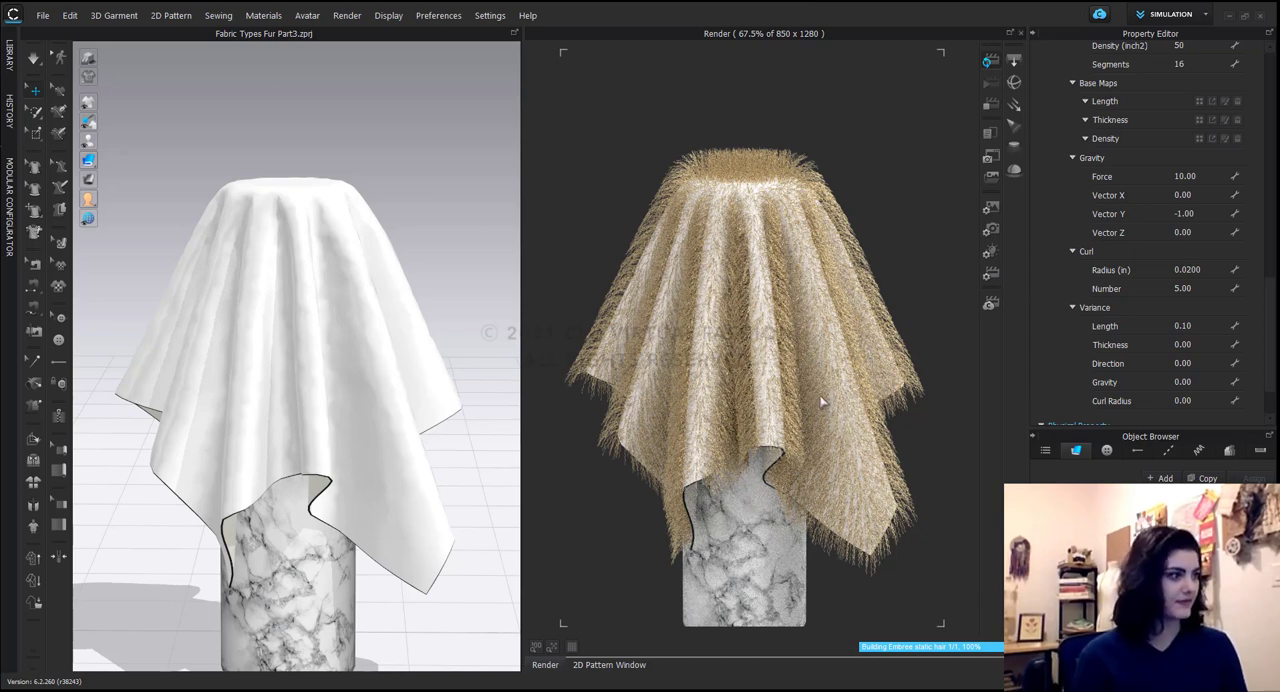
Set the fur's Length variance to 0.5.
scroll(1145, 351, "down", 1)
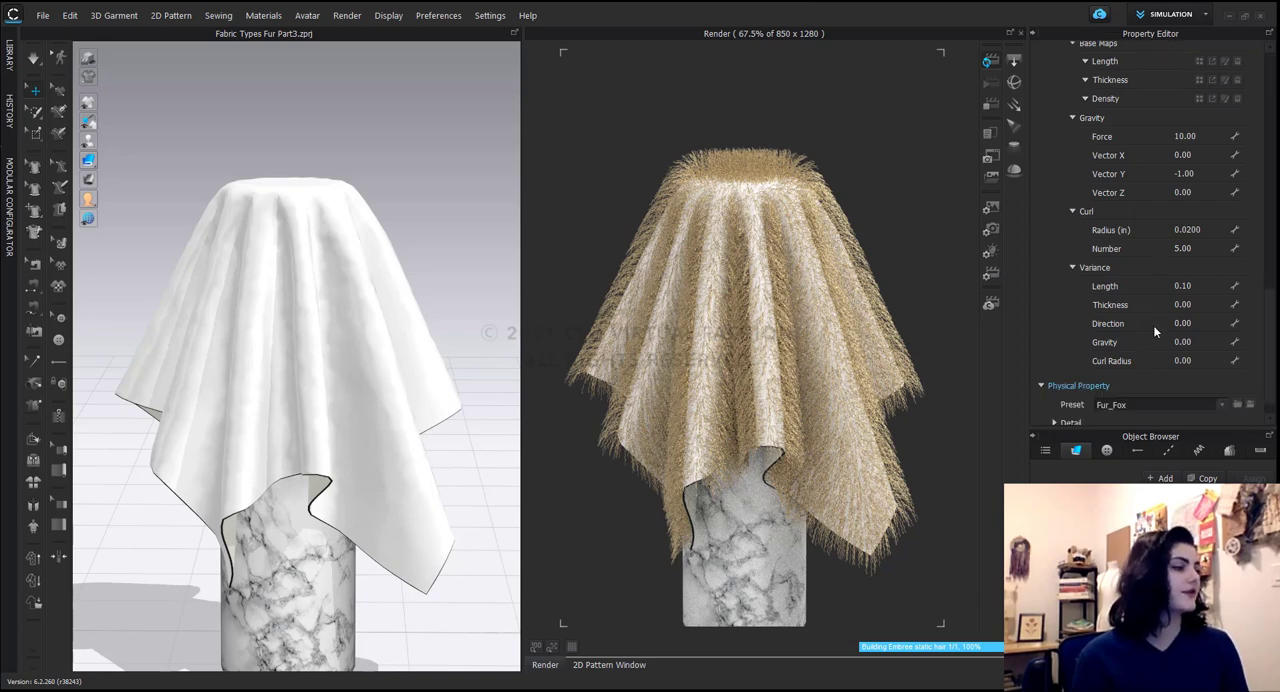
left_click(1201, 290)
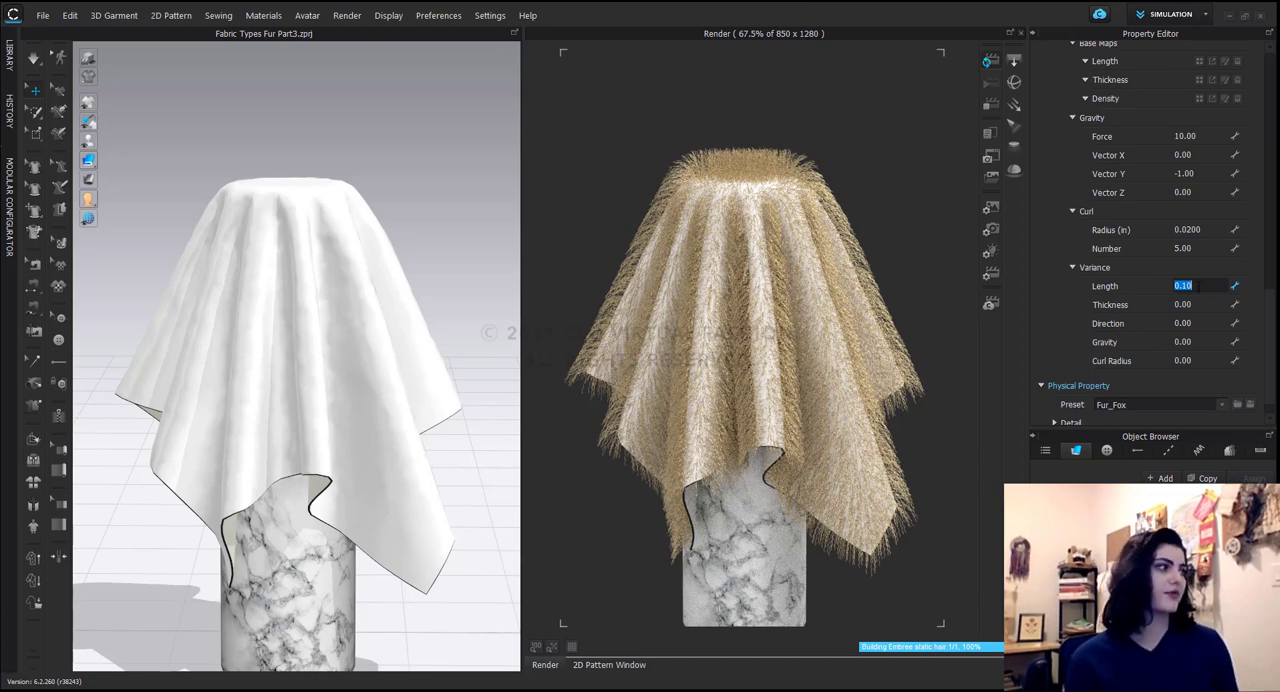
type("0.5")
key("Return")
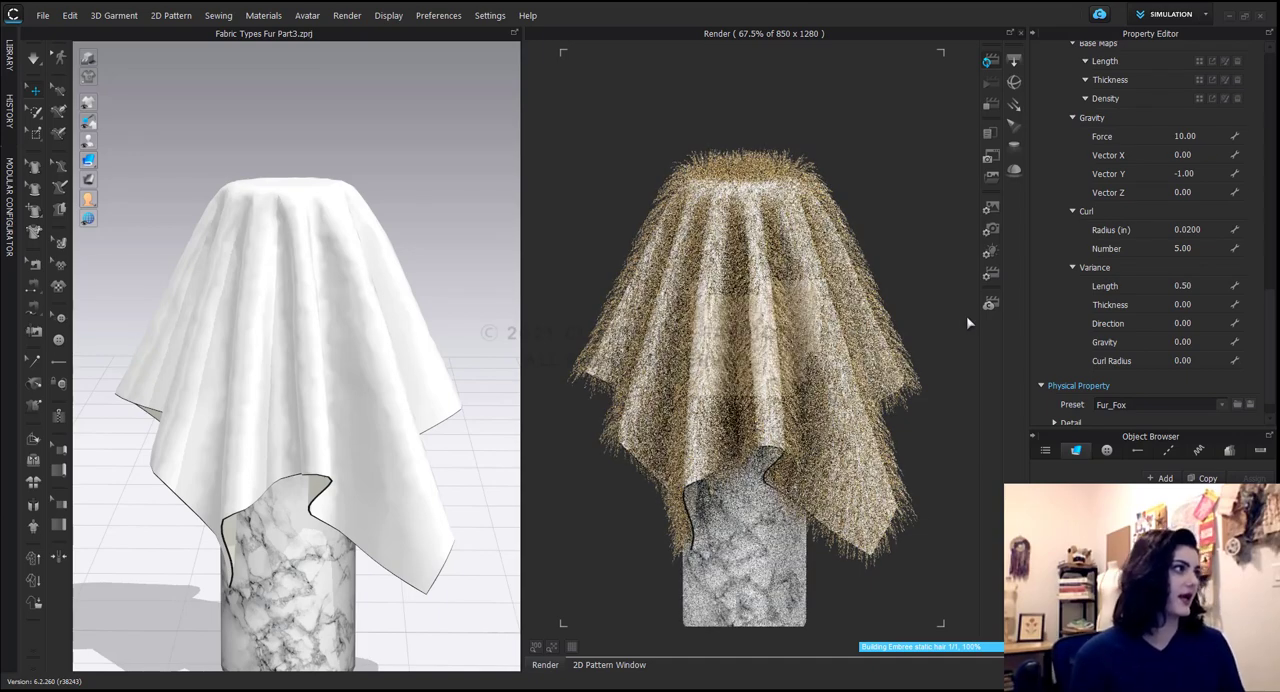
Thicken the fur strands by setting the base Thickness to 0.5 mm in the fur shape settings.
scroll(1128, 192, "up", 5)
scroll(1135, 186, "down", 3)
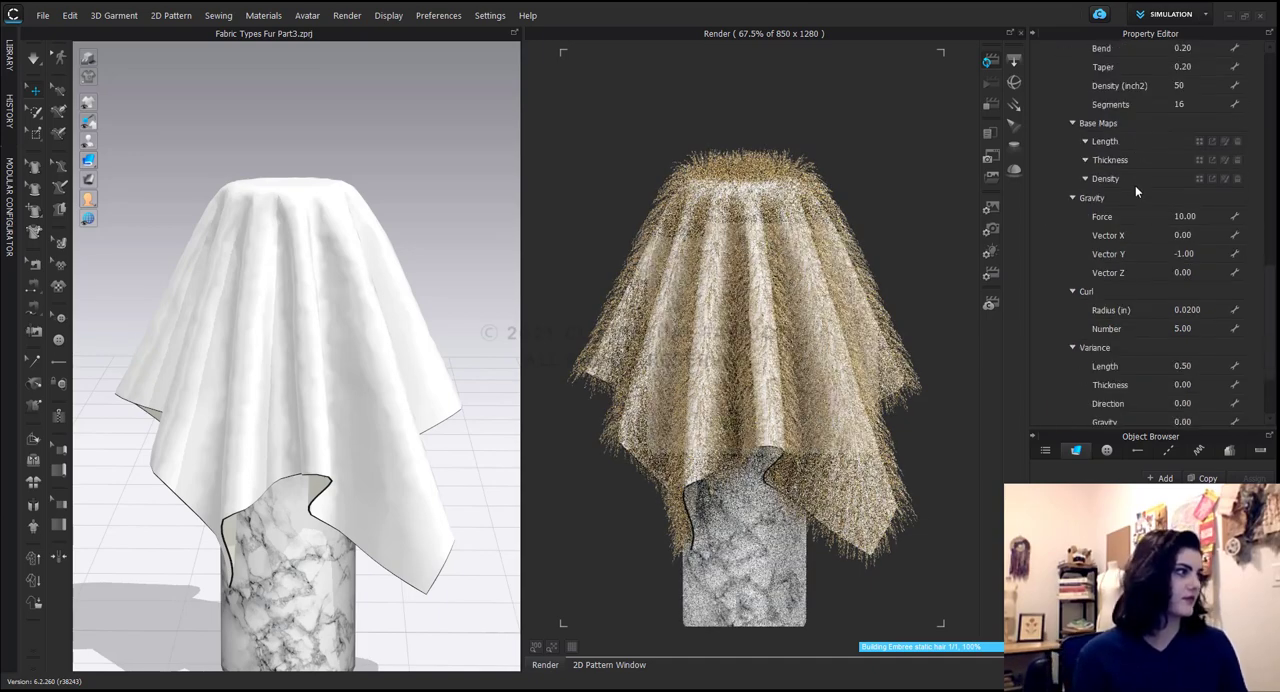
scroll(1140, 195, "down", 2)
left_click(1182, 304)
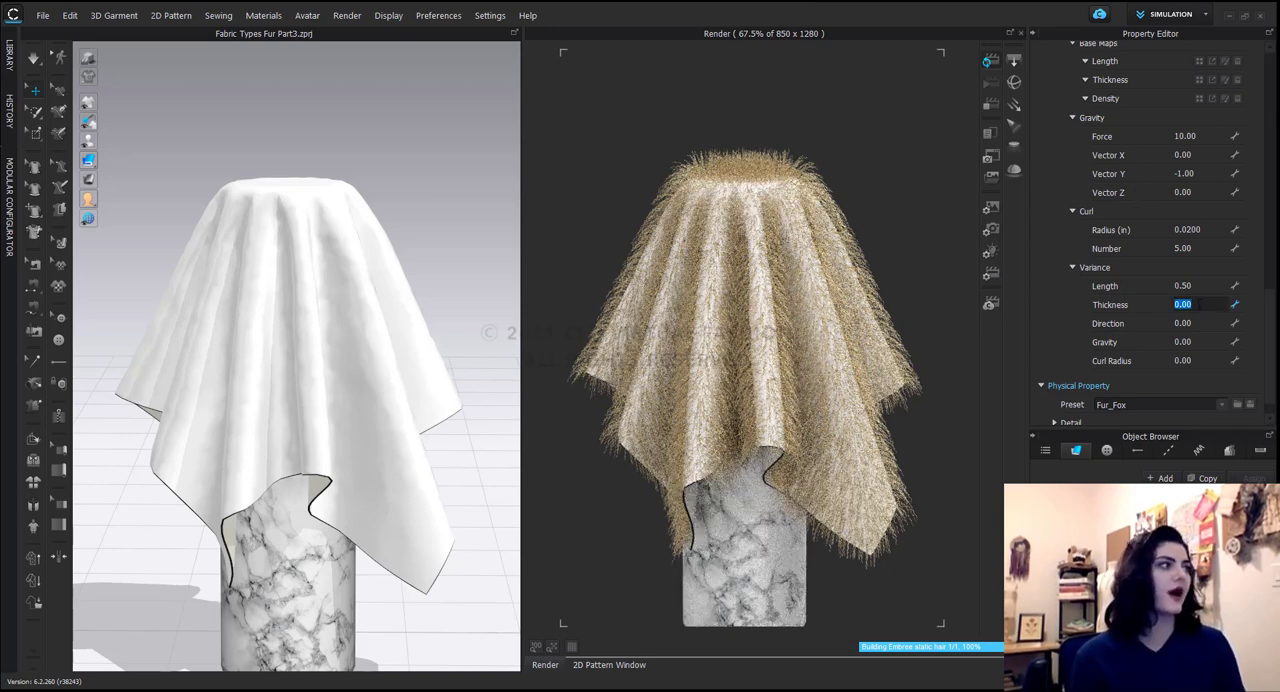
scroll(1139, 298, "up", 2)
scroll(1116, 333, "down", 2)
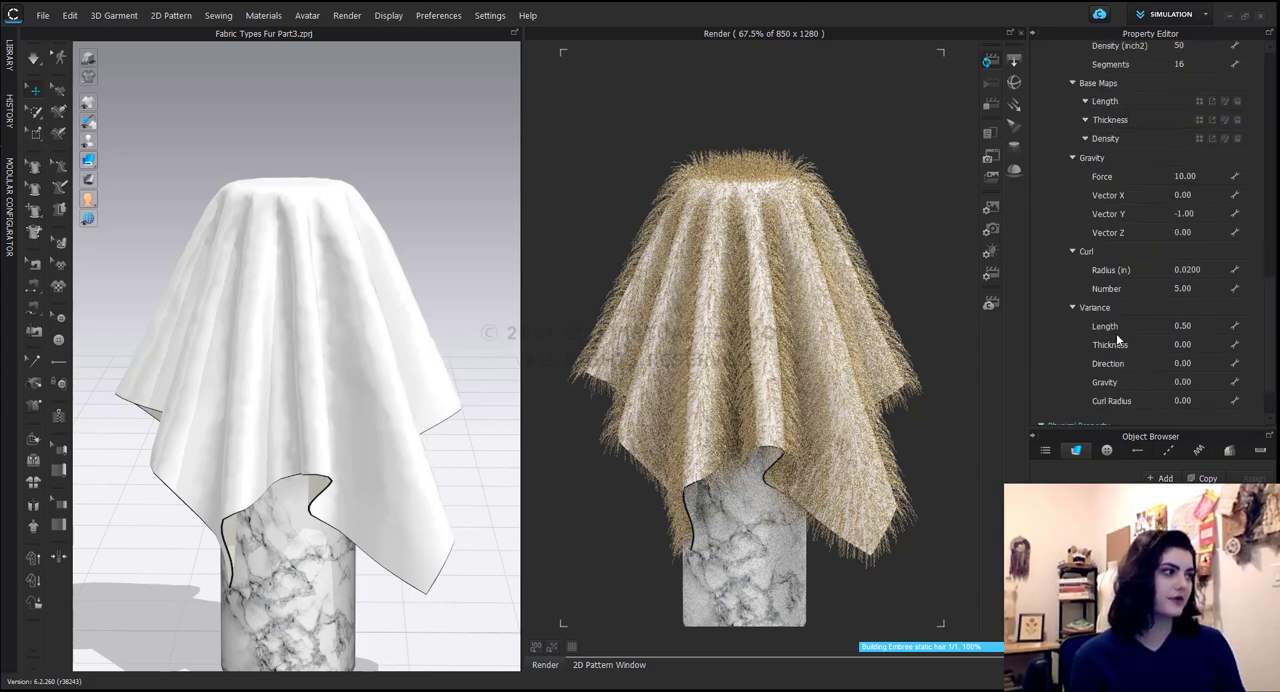
scroll(1190, 330, "up", 3)
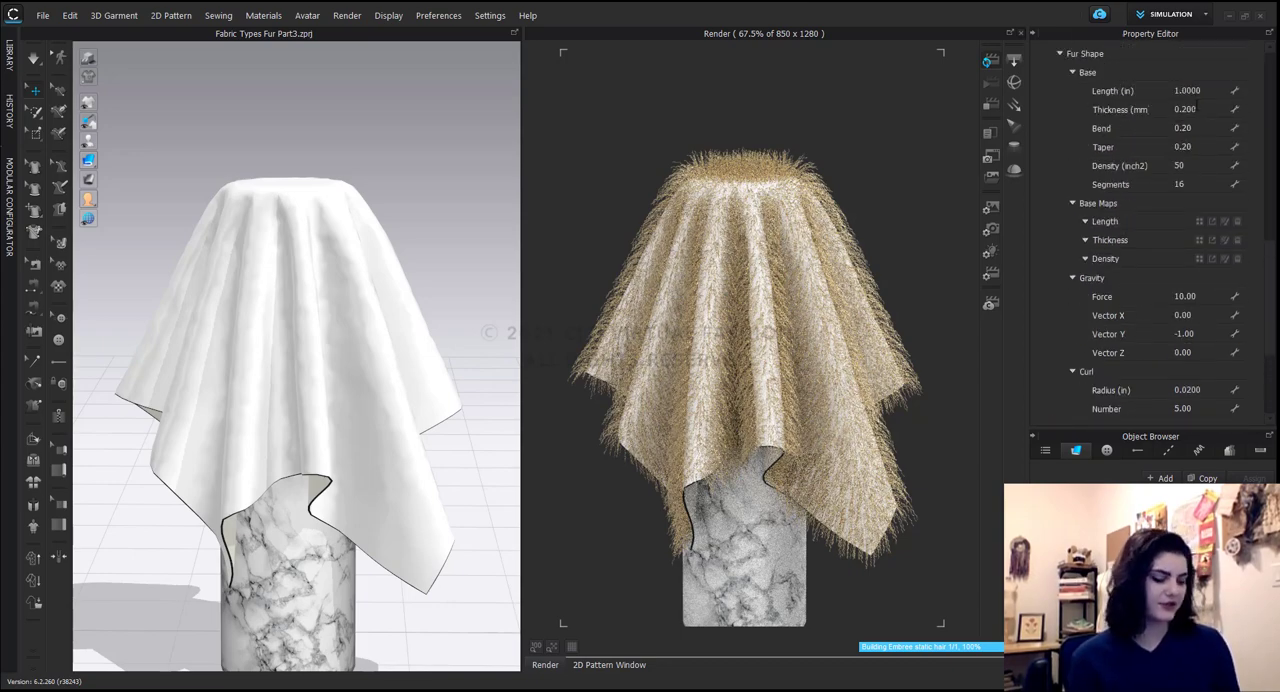
left_click(1185, 109)
key("BackSpace")
type(".5")
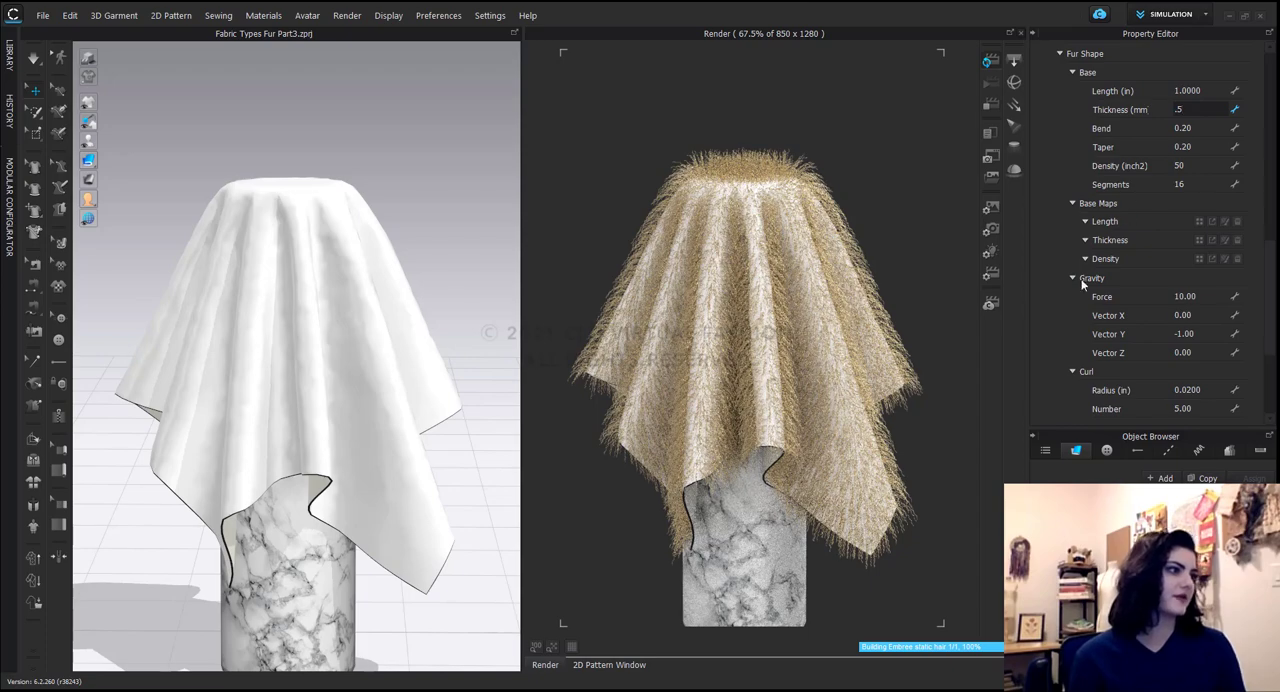
key("Return")
Set the fur's Thickness variance to 0.2.
scroll(1086, 340, "down", 4)
left_click(1187, 304)
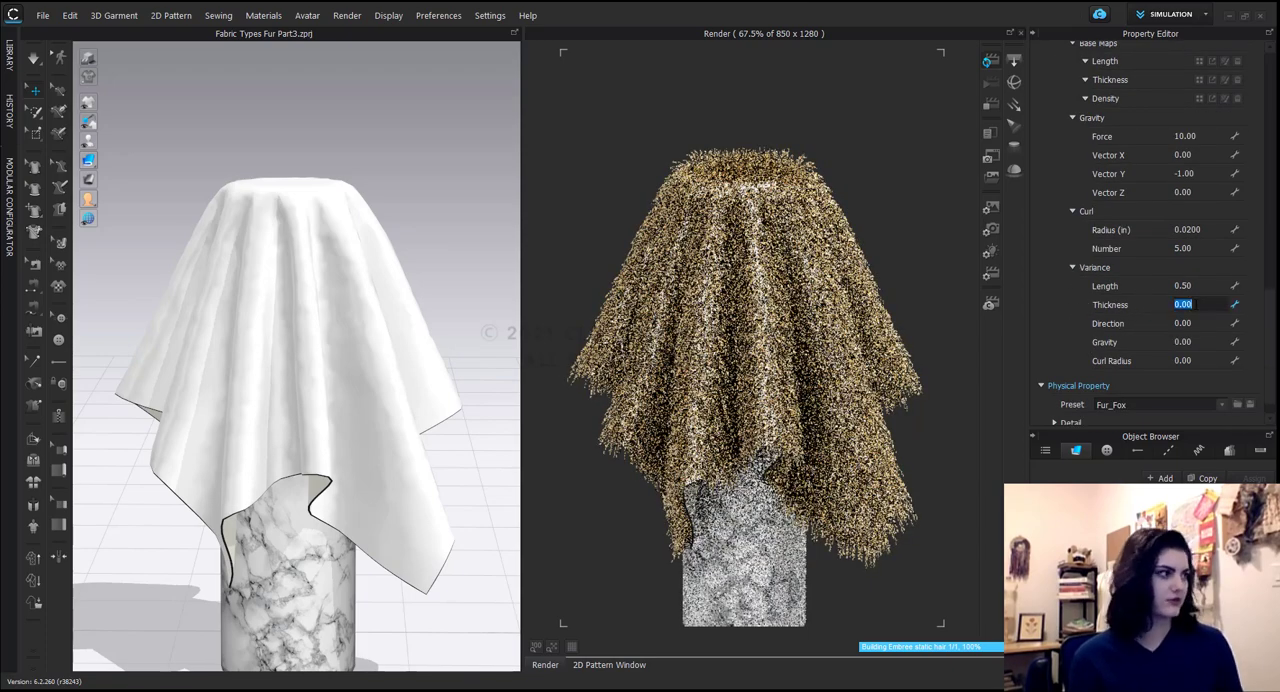
type(".2")
key("Return")
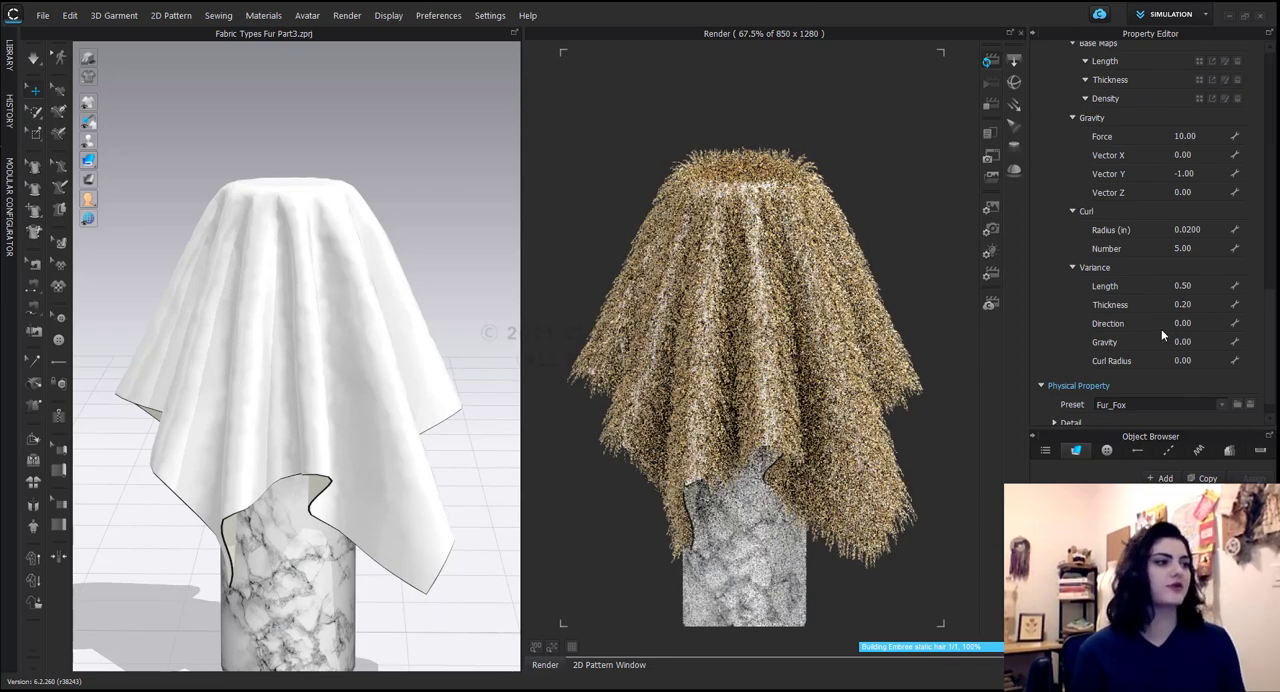
Set the fur's Direction variance to 1, leaving the Curl Radius variance unedited.
left_click(1195, 322)
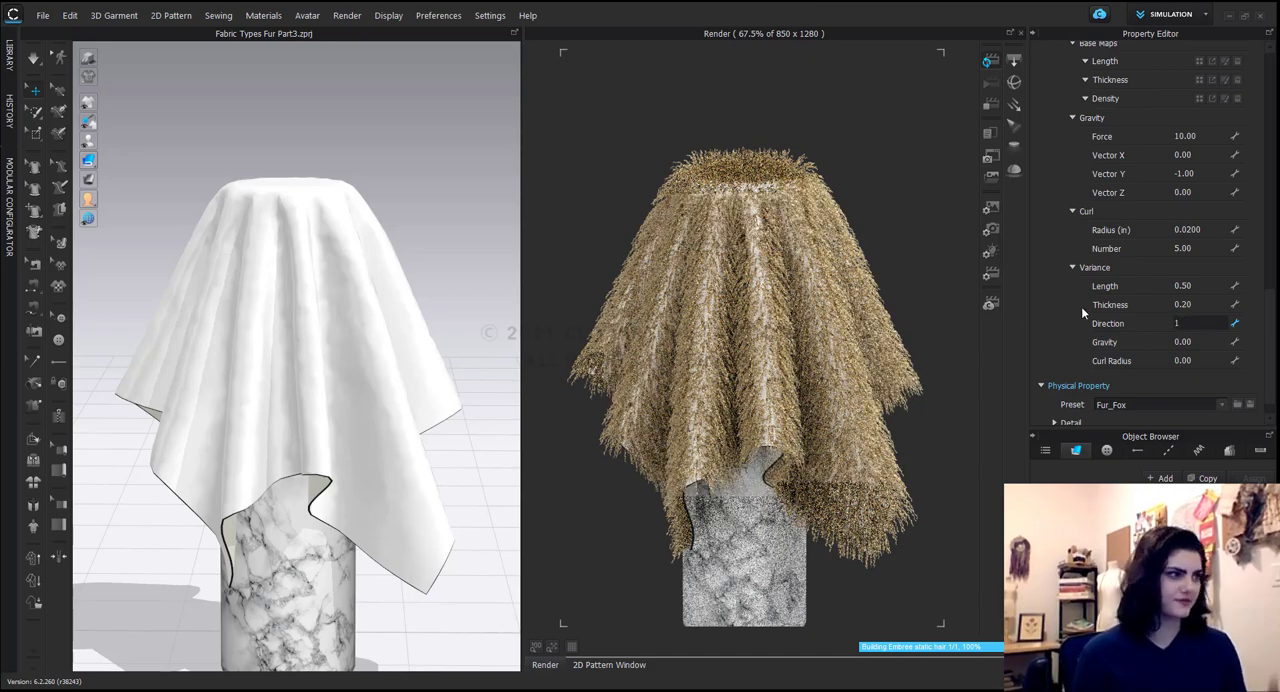
key("Return")
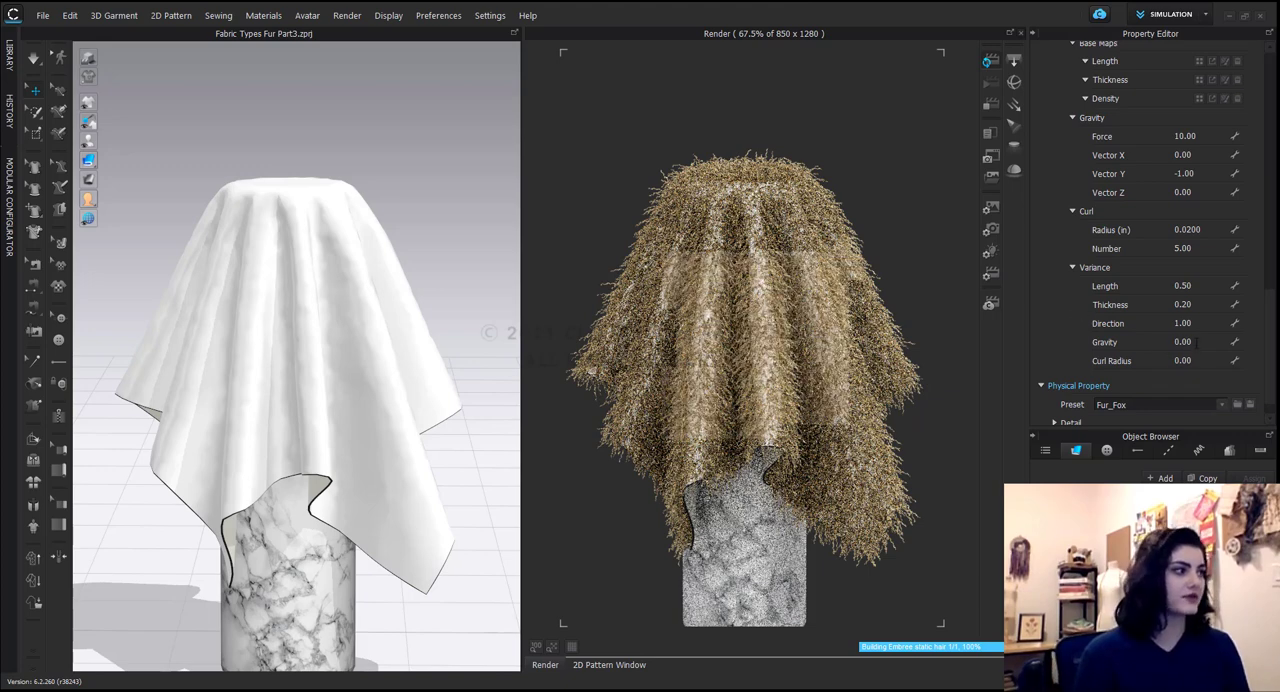
left_click(1186, 360)
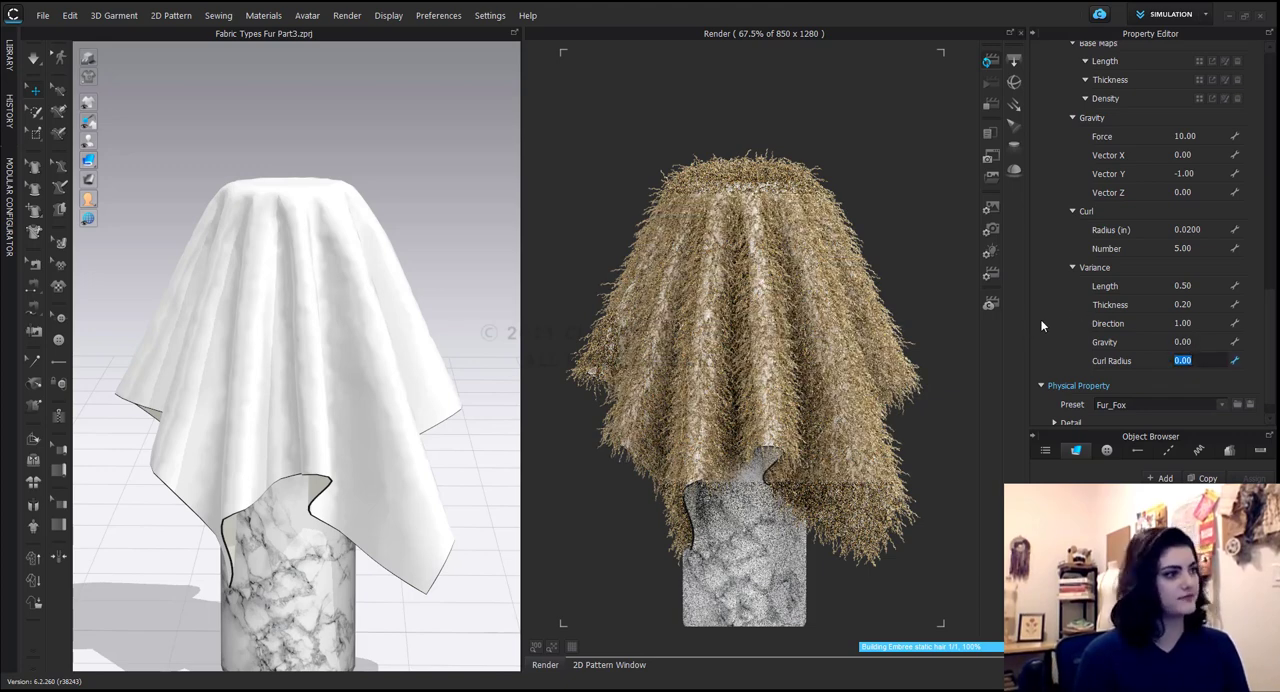
left_click(1074, 317)
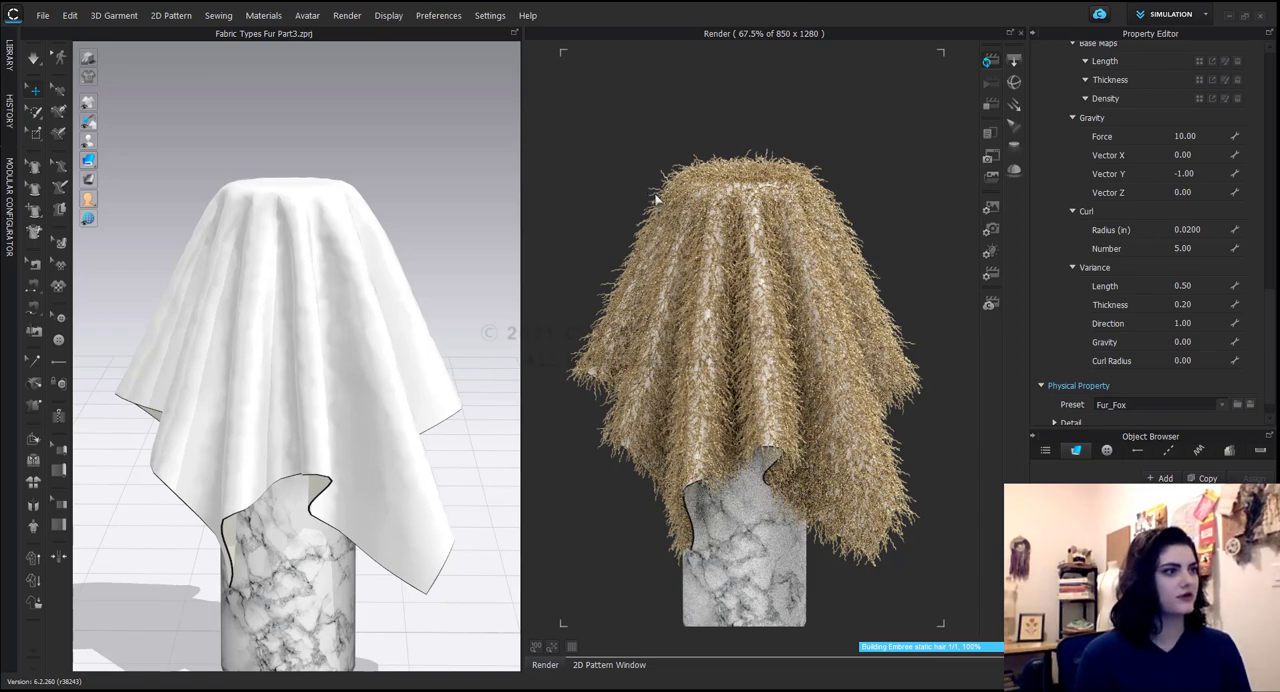
Examine the curled fur strands up close in the render, along the draped cloth's outer edge and folds.
scroll(655, 199, "up", 5)
middle_click_drag(656, 202, 827, 272)
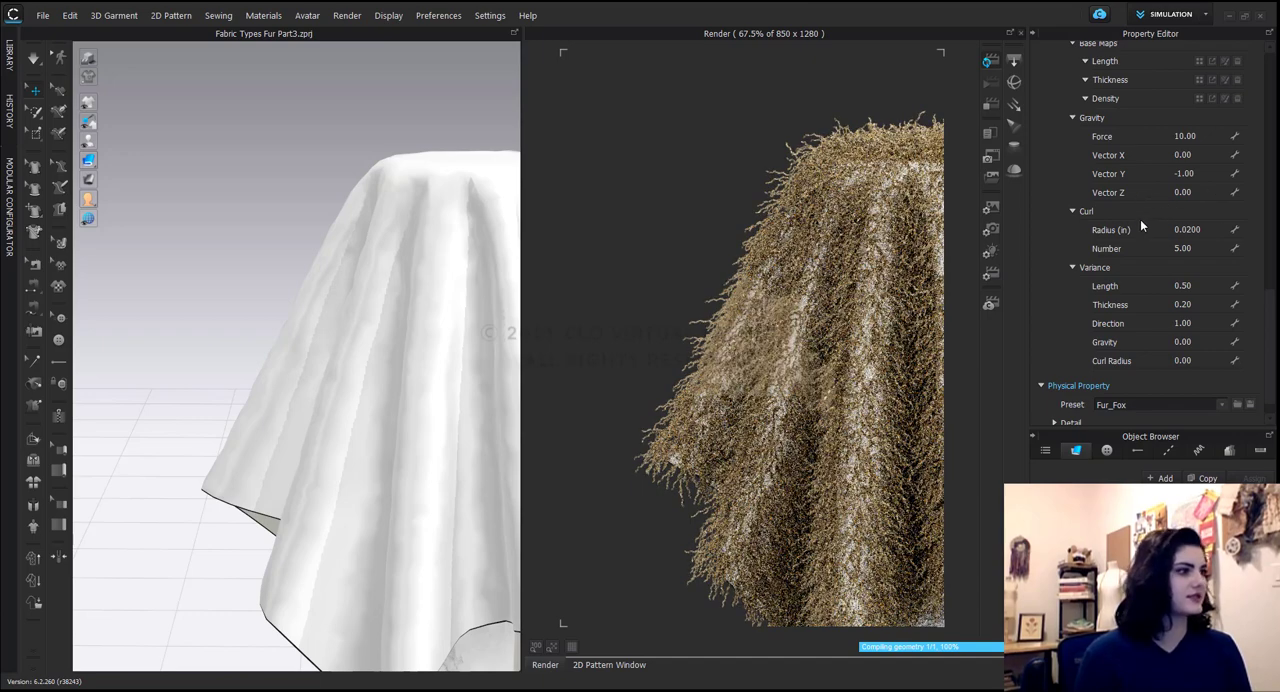
scroll(1140, 219, "up", 3)
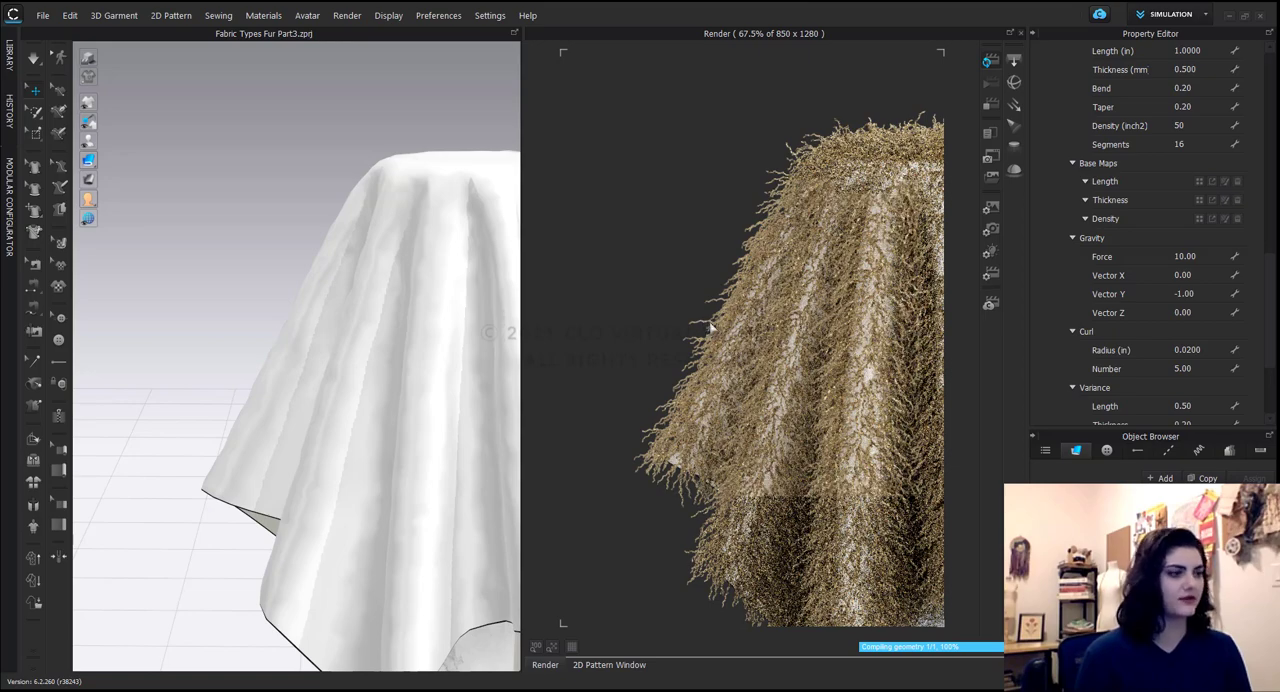
middle_click_drag(832, 369, 727, 328)
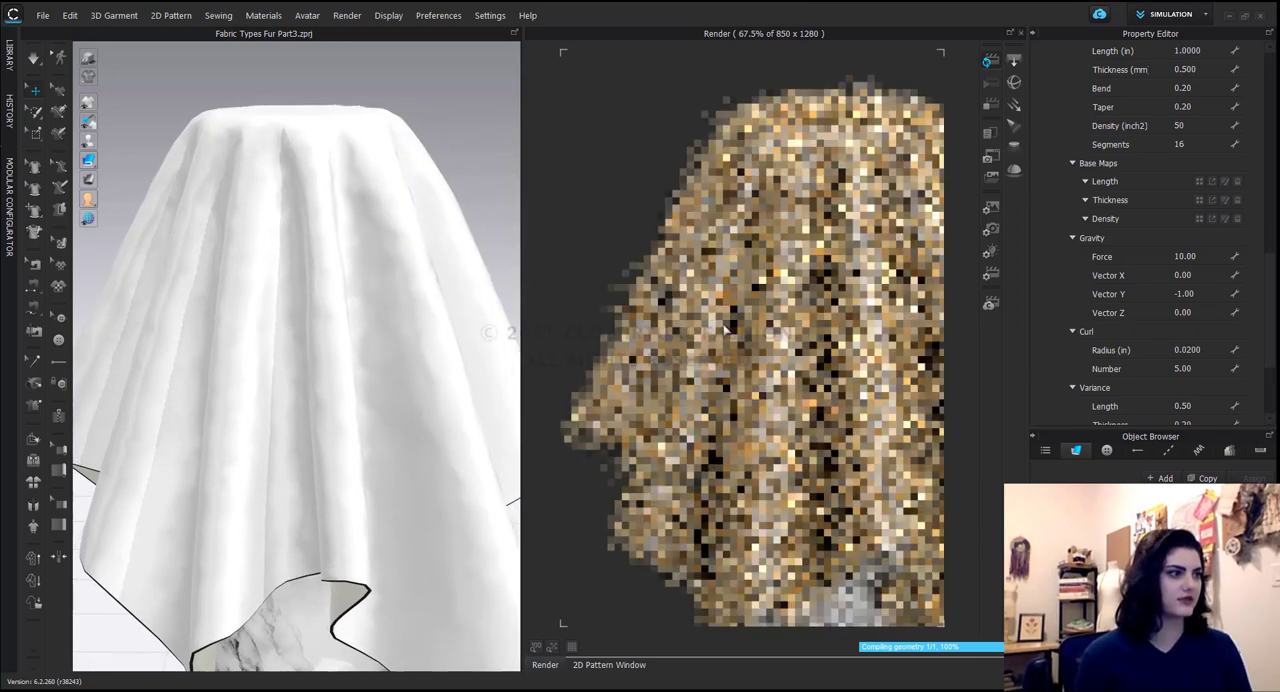